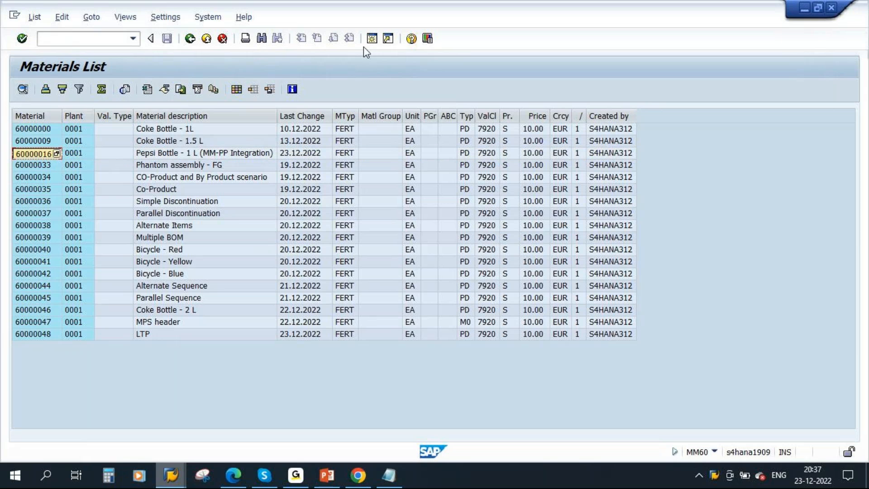
Step: Open the Display Material BOM transaction CS03 in a new session
left_click(372, 38)
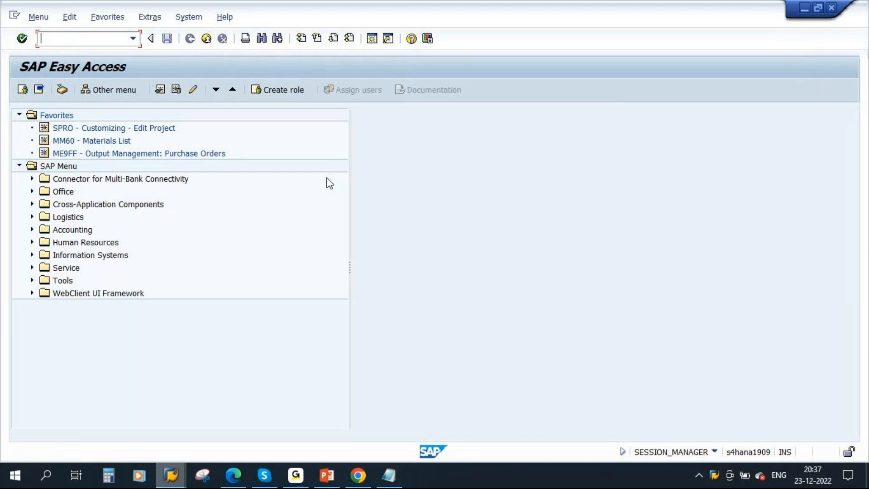
type("cs03")
key("Return")
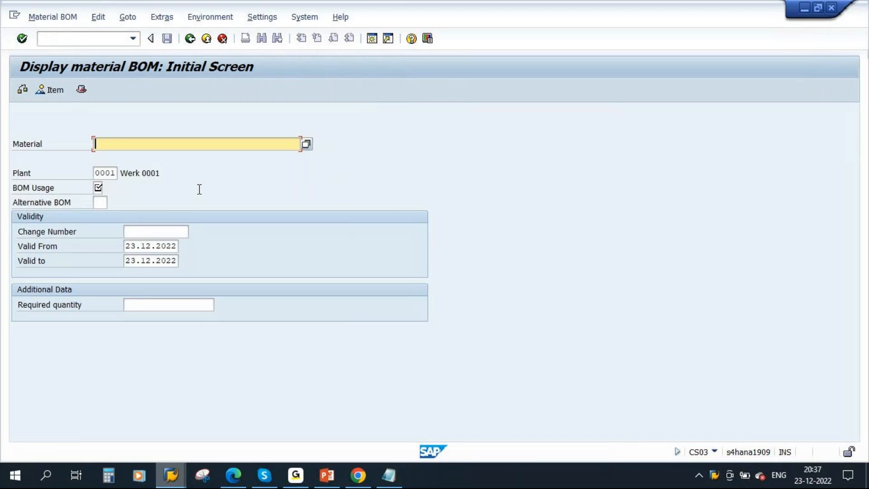
Step: Display the BOM of material 60000016 in plant 0001 with BOM usage 1
type("60000016")
left_click_drag(142, 143, 75, 145)
left_click(97, 175)
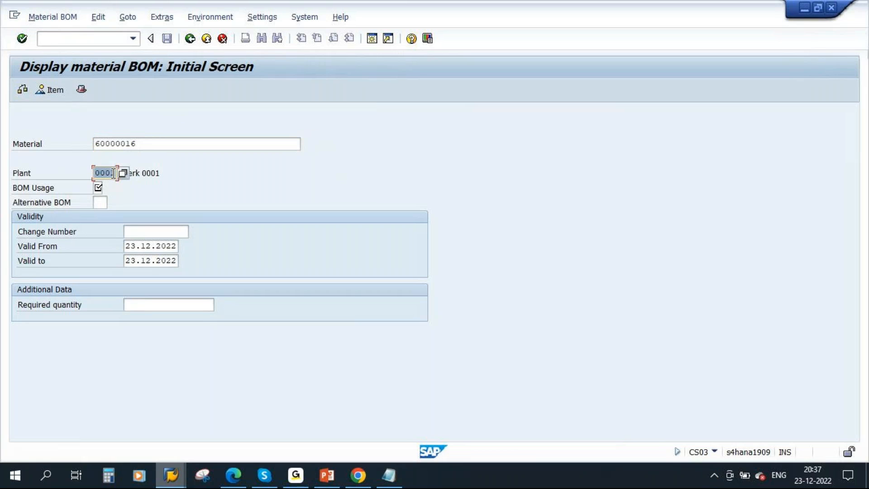
left_click(97, 188)
type("1")
key("Return")
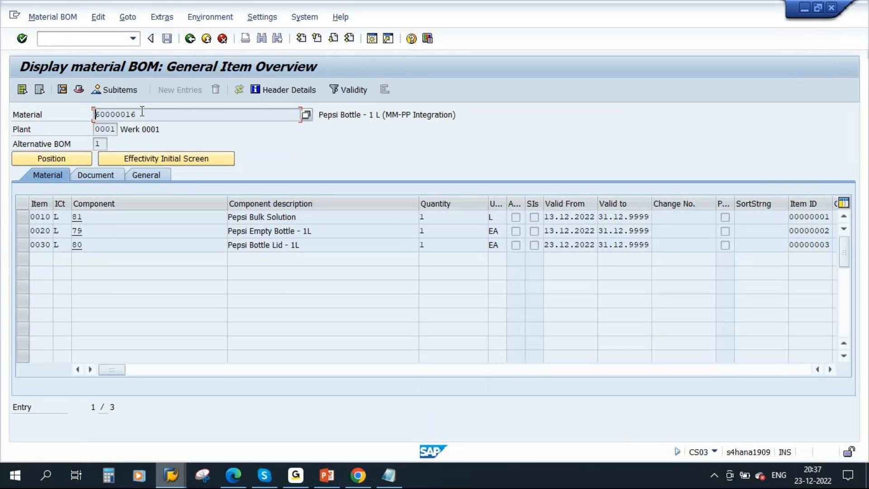
Step: Compare the BOM's header material description with the 1-litre Pepsi glass bottle photo in Chrome, returning to the BOM in SAP
left_click(320, 116)
left_click_drag(319, 115, 386, 116)
left_click(358, 476)
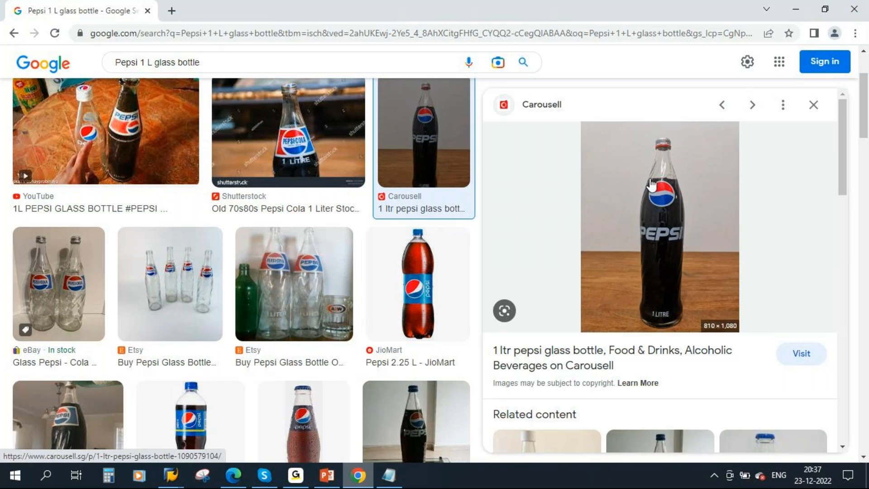
left_click(171, 475)
left_click(295, 411)
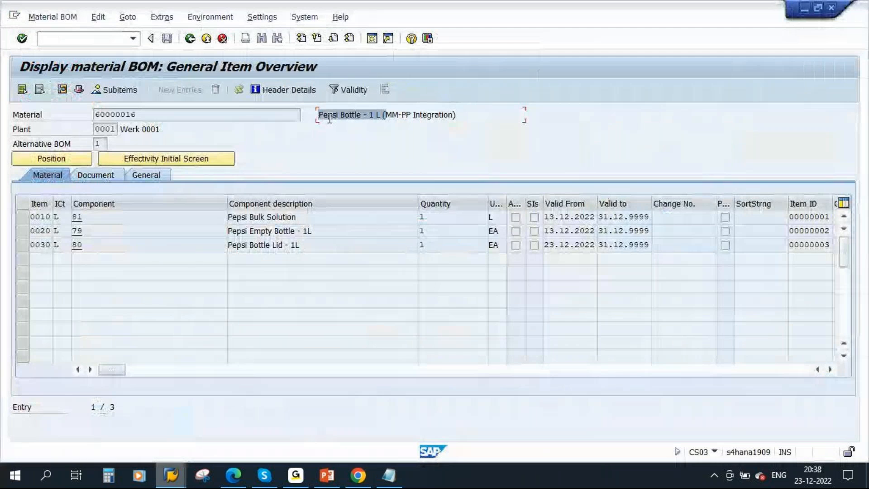
left_click_drag(318, 117, 465, 122)
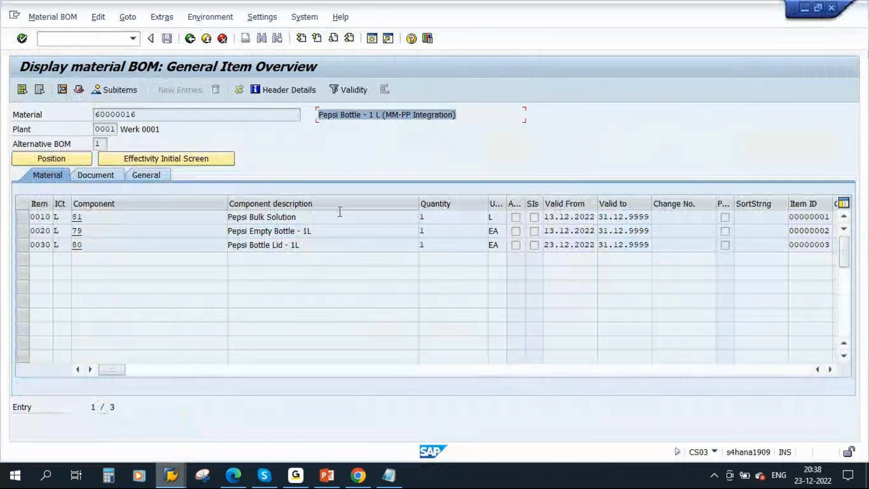
left_click_drag(381, 115, 318, 114)
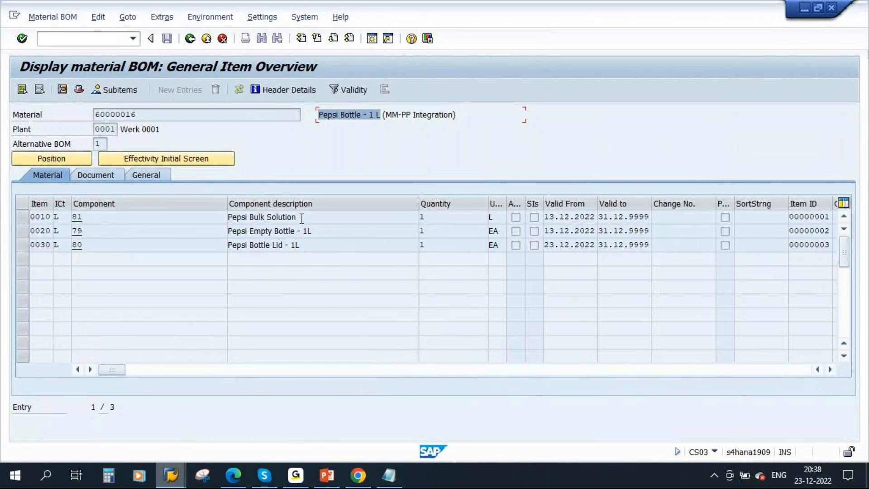
Step: Compare the bulk solution, empty bottle and lid components with the bottle photo in Chrome, returning to the BOM in SAP
left_click_drag(301, 220, 196, 217)
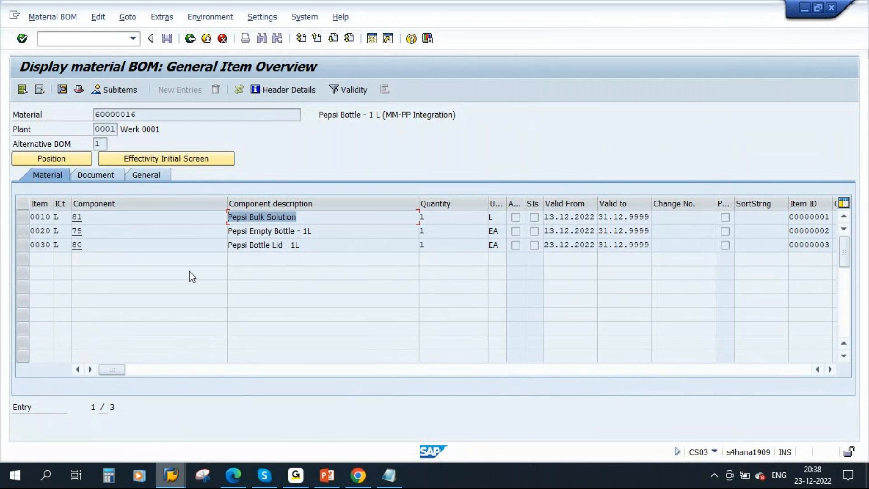
key("alt+Tab")
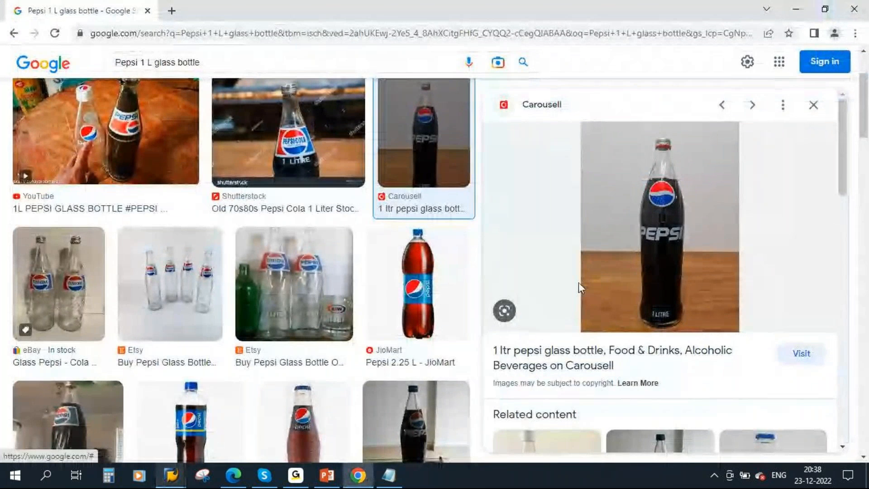
key("alt+Tab")
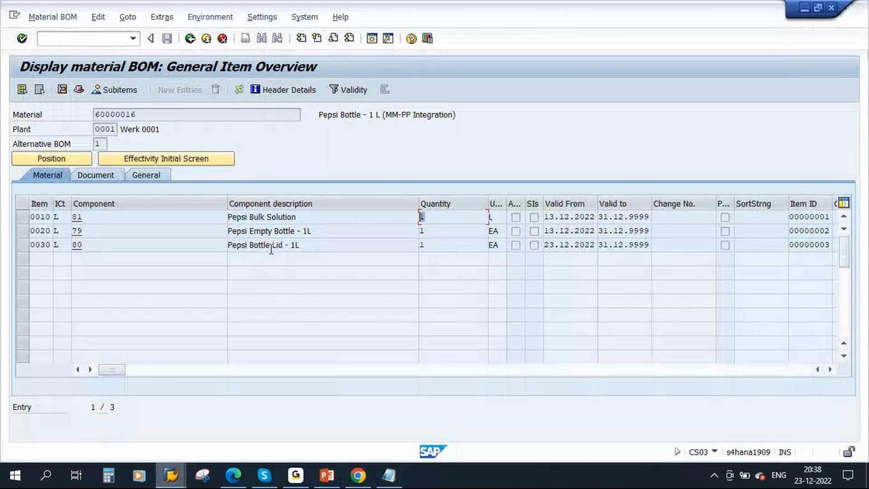
left_click(304, 231)
left_click_drag(312, 230, 242, 231)
key("alt+Tab")
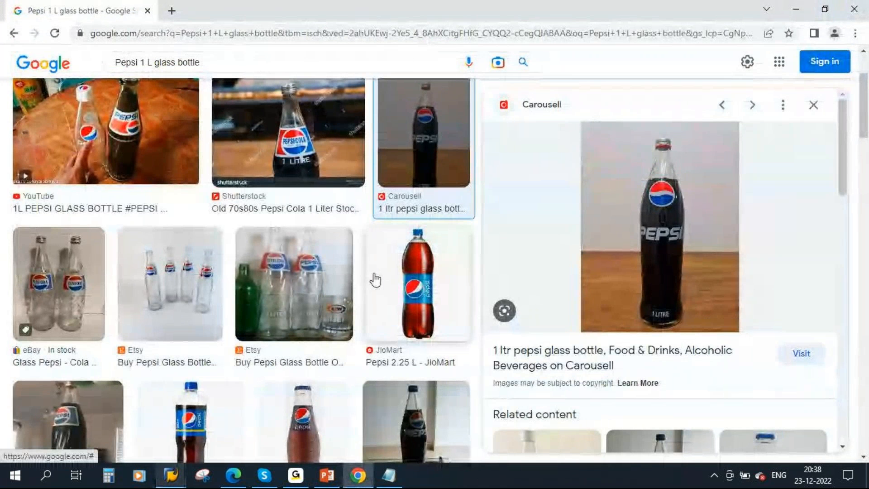
key("alt+Tab")
left_click_drag(249, 245, 289, 246)
key("alt+Tab")
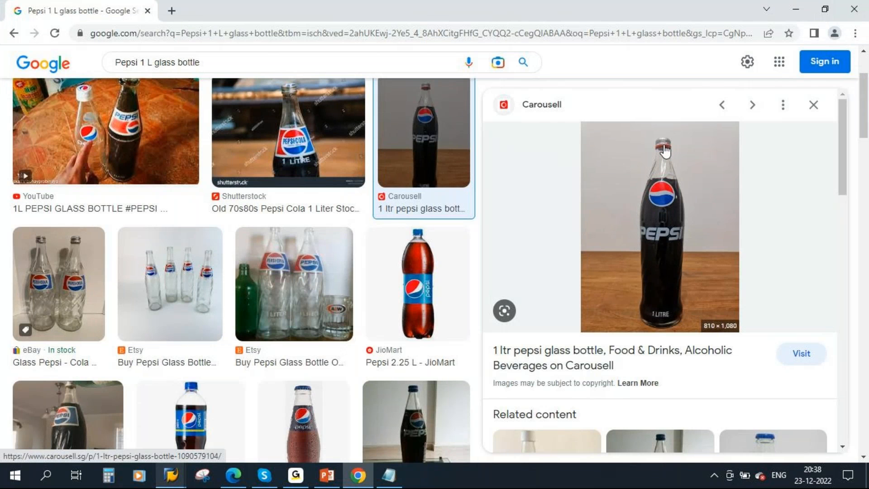
key("alt+Tab")
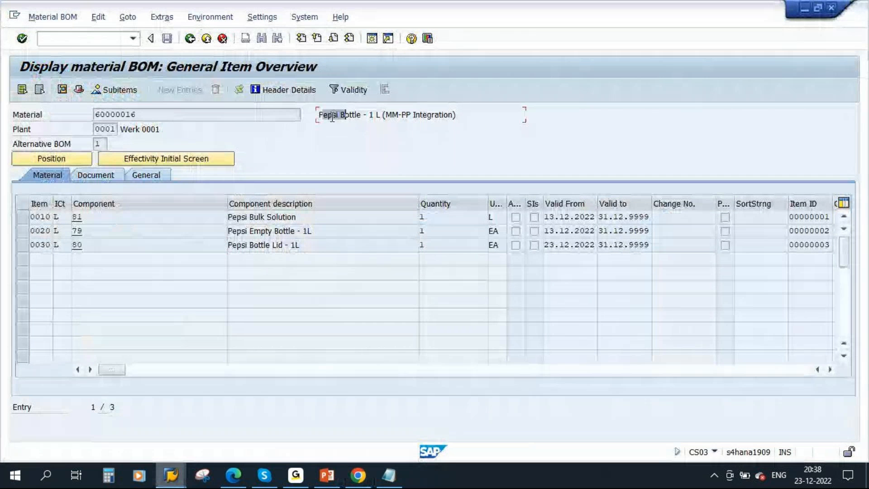
Step: Review the BOM's header material together with its bulk solution, empty bottle and lid component entries
left_click_drag(320, 114, 412, 151)
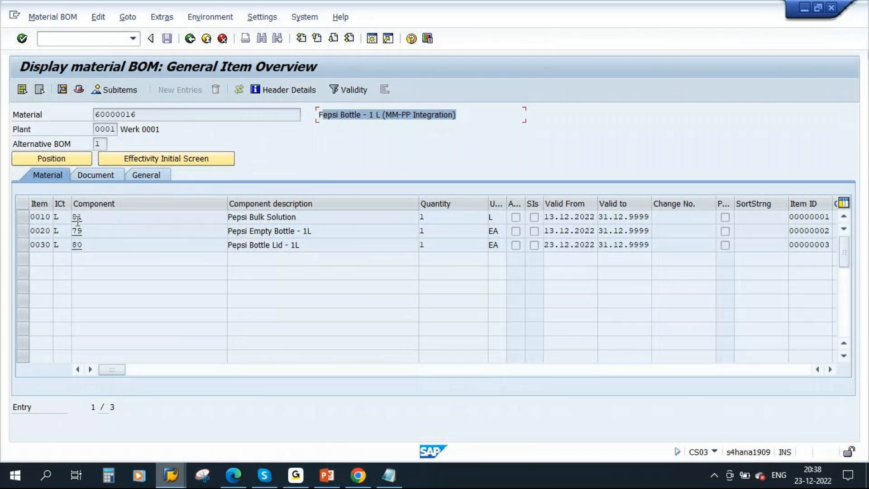
left_click_drag(85, 221, 72, 217)
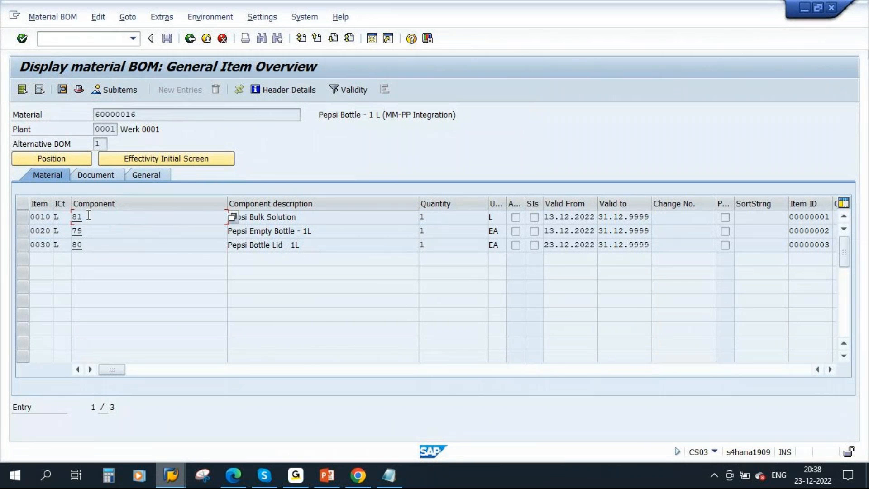
left_click_drag(312, 230, 238, 277)
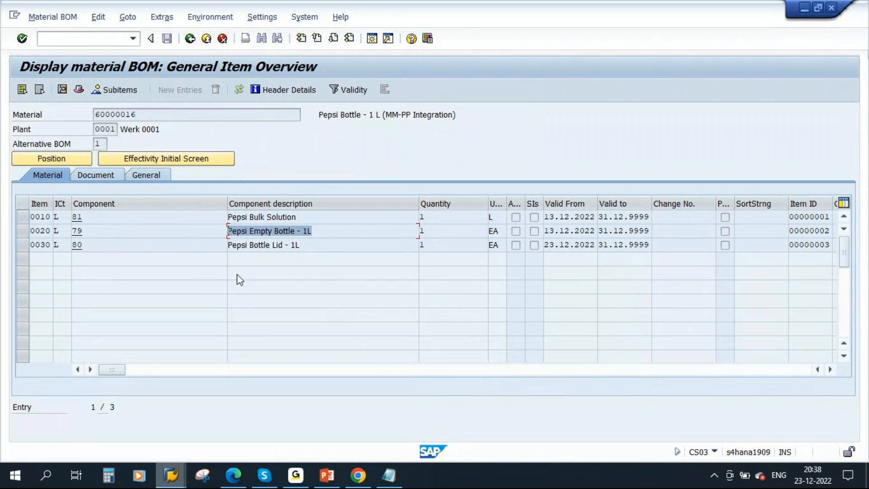
left_click_drag(306, 246, 191, 244)
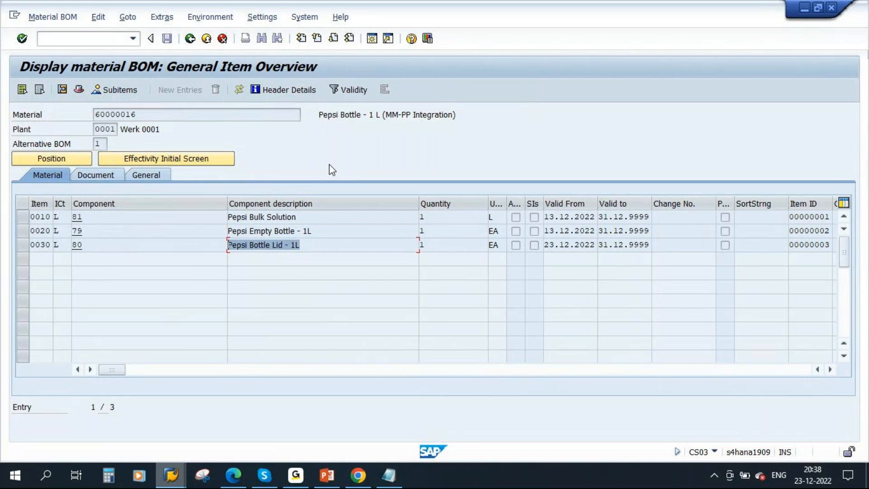
double_click(148, 115)
left_click(148, 115)
double_click(148, 115)
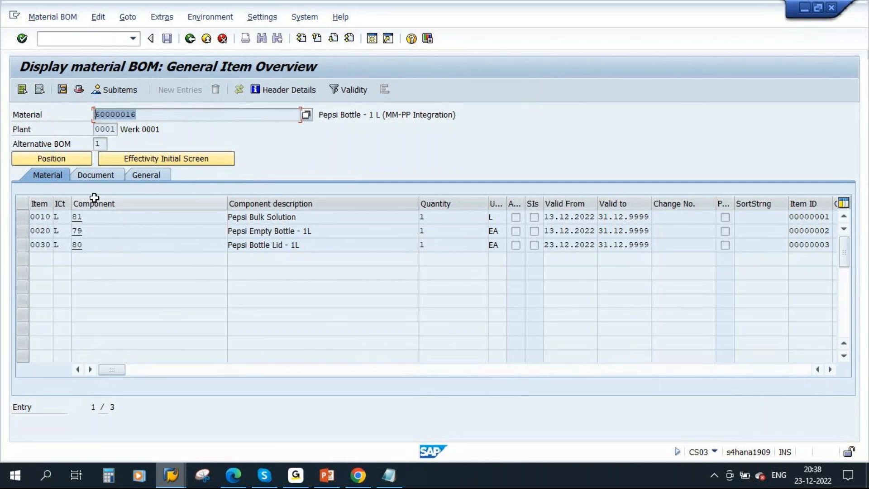
left_click_drag(316, 248, 217, 247)
left_click_drag(334, 232, 199, 233)
left_click(304, 217)
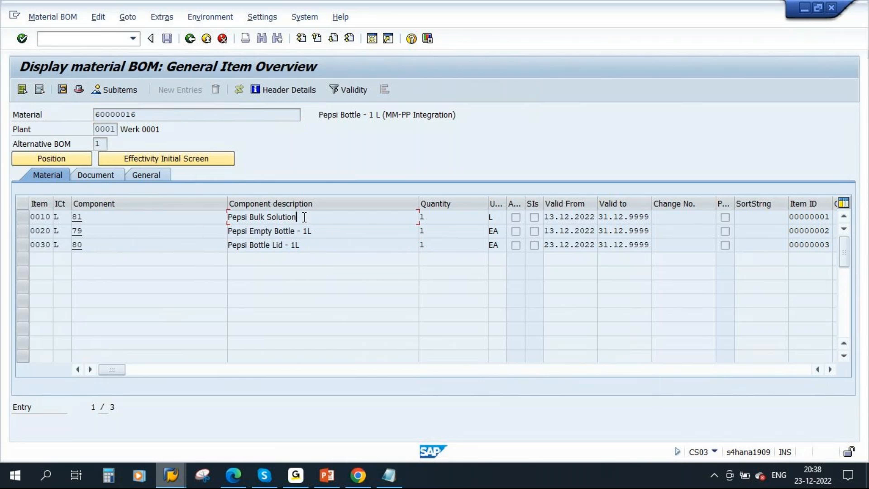
left_click_drag(305, 217, 220, 299)
left_click_drag(312, 231, 222, 232)
left_click_drag(306, 248, 221, 246)
left_click_drag(315, 232, 209, 233)
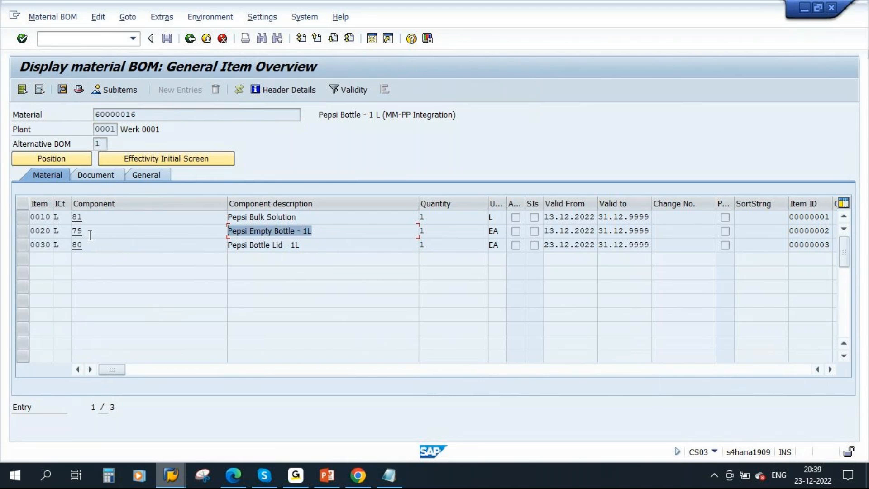
Step: Copy the material number of the Pepsi Empty Bottle - 1L component and open the Display Material transaction MM03
left_click_drag(86, 231, 72, 231)
key("ctrl+c")
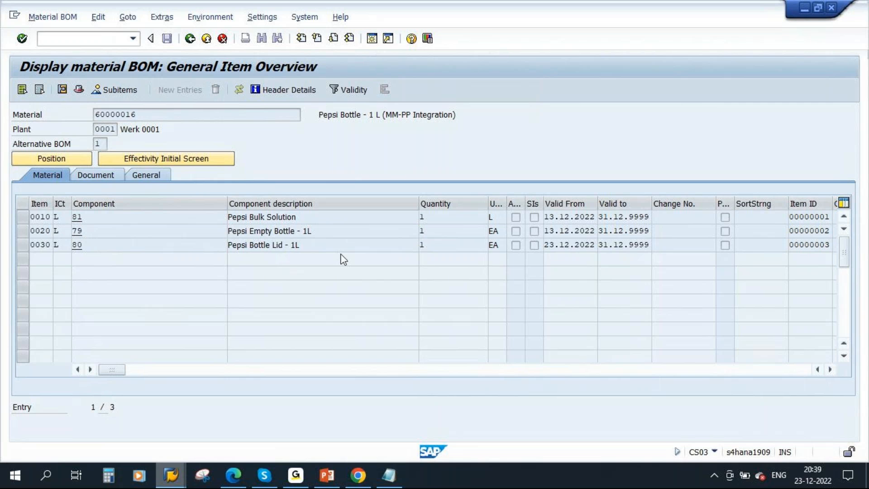
type("mm03")
key("Return")
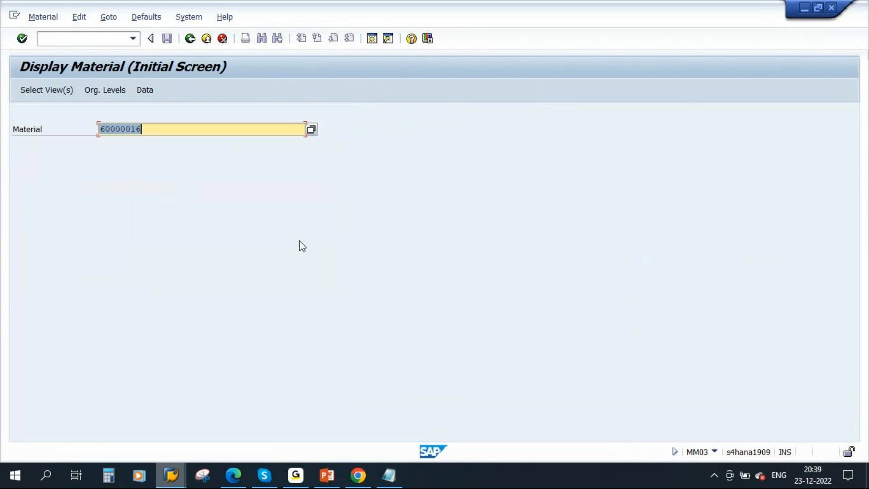
Step: Display material 79 for plant 0001 and check the procurement type in its MRP 2 view
type("79")
key("Return")
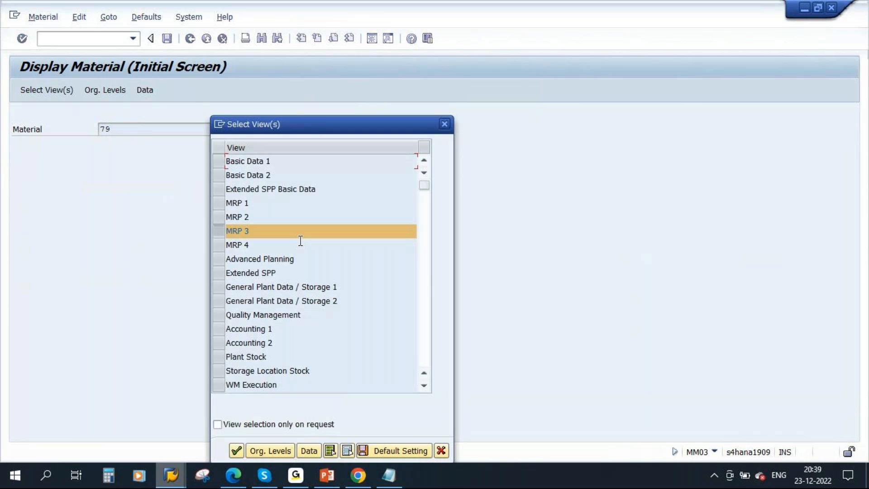
key("Return")
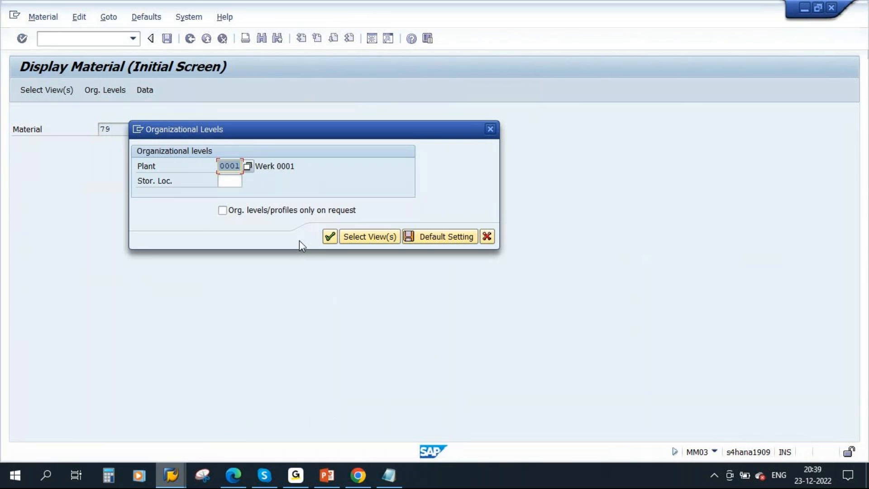
key("Return")
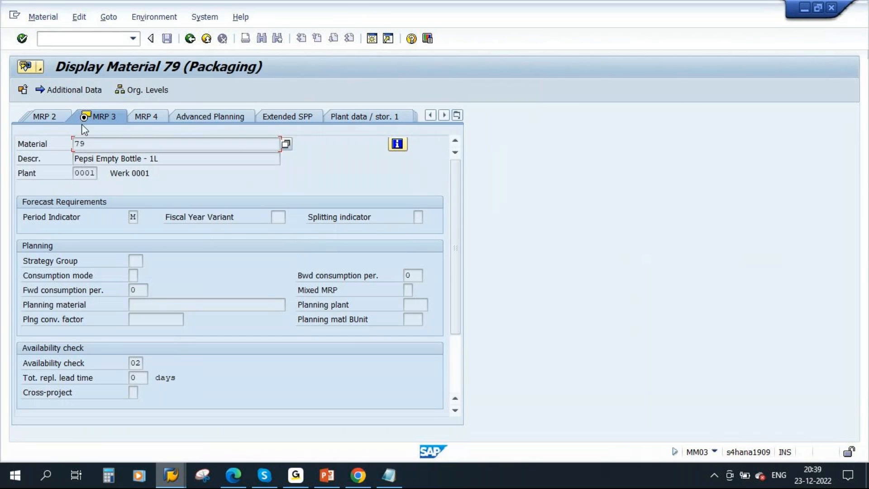
left_click(458, 116)
left_click(487, 194)
left_click(132, 218)
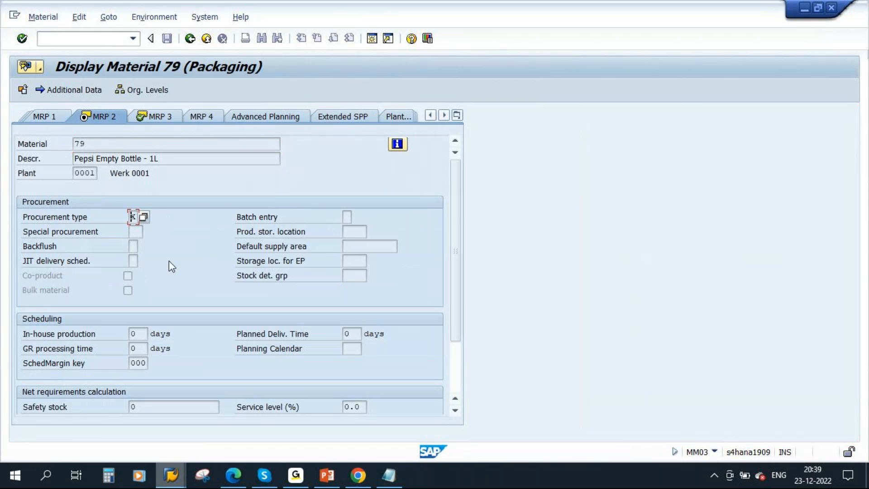
Step: Leave the display and open material 79 for changing in plant 0001, at its MRP 2 view
left_click(190, 39)
left_click(44, 18)
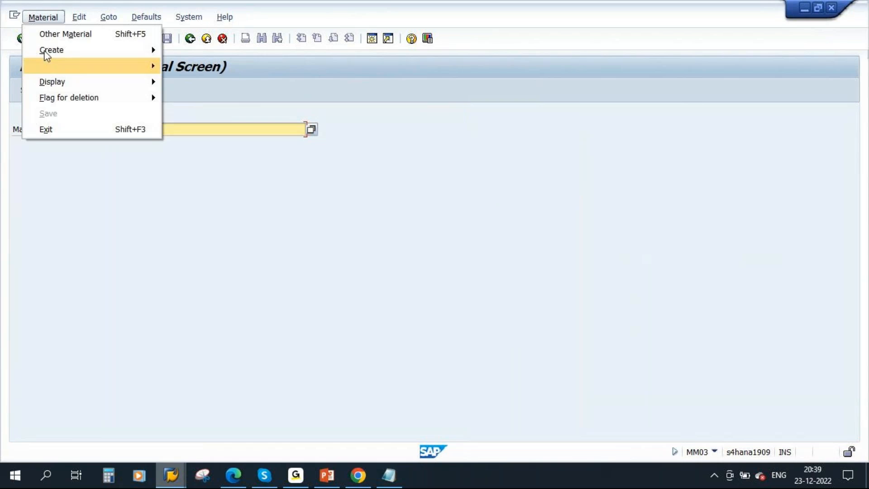
mouse_move(86, 69)
left_click(183, 68)
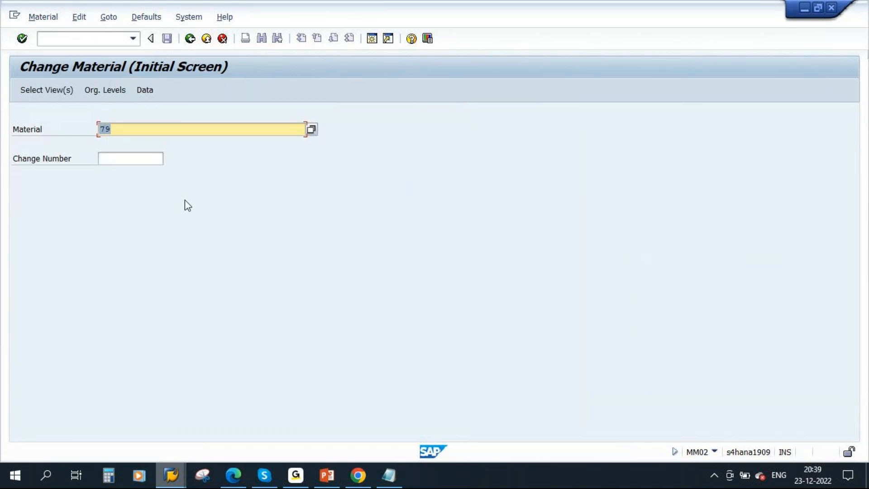
key("Return")
key("Return")
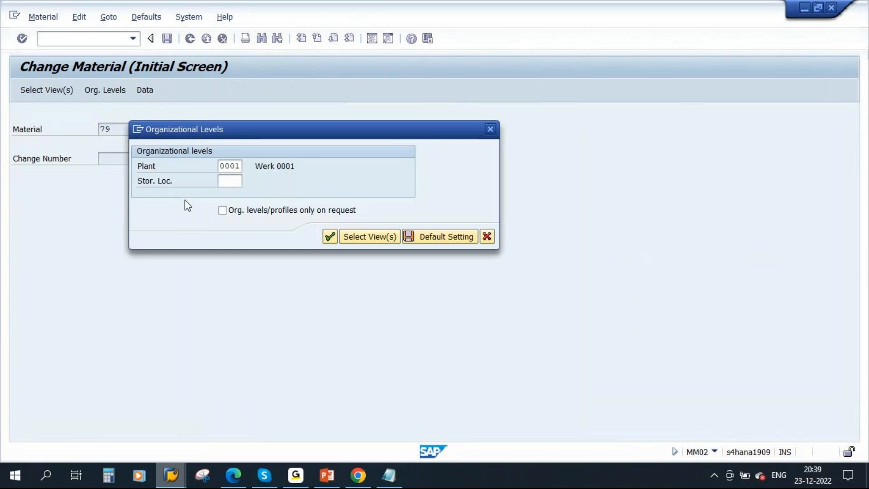
key("Return")
left_click(45, 117)
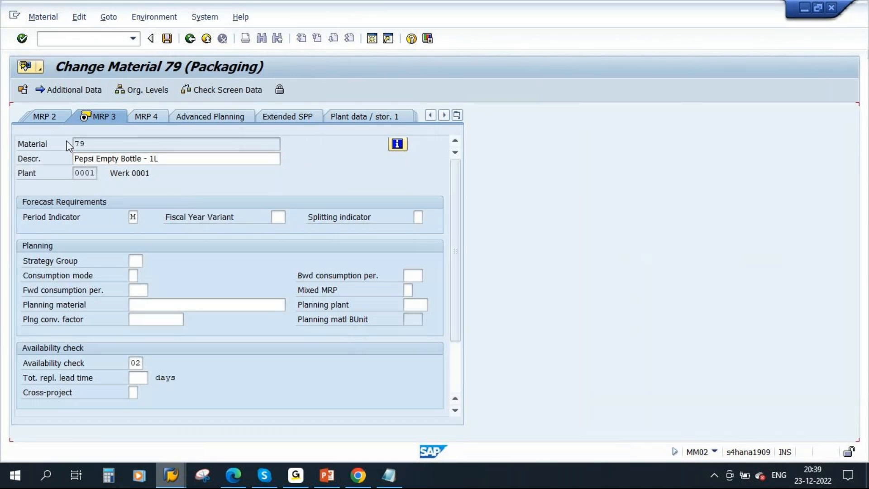
Step: Set the procurement type of material 79 to F, External procurement
left_click(133, 217)
left_click(177, 246)
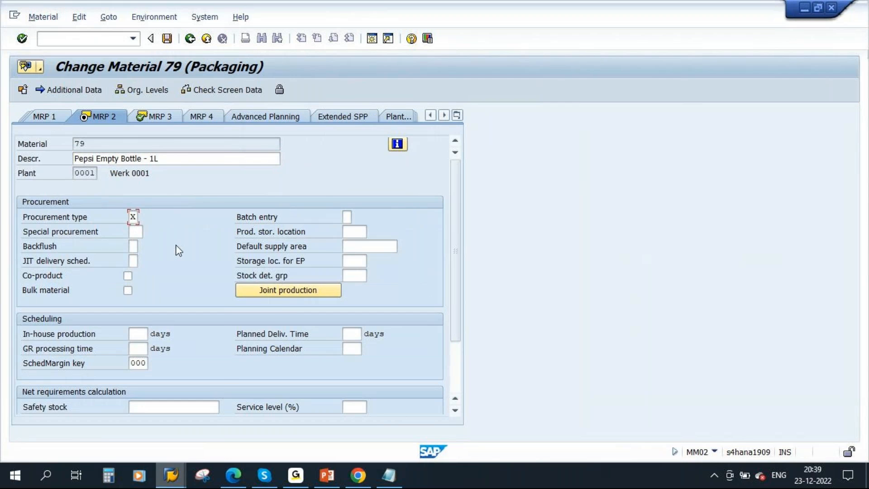
key("F4")
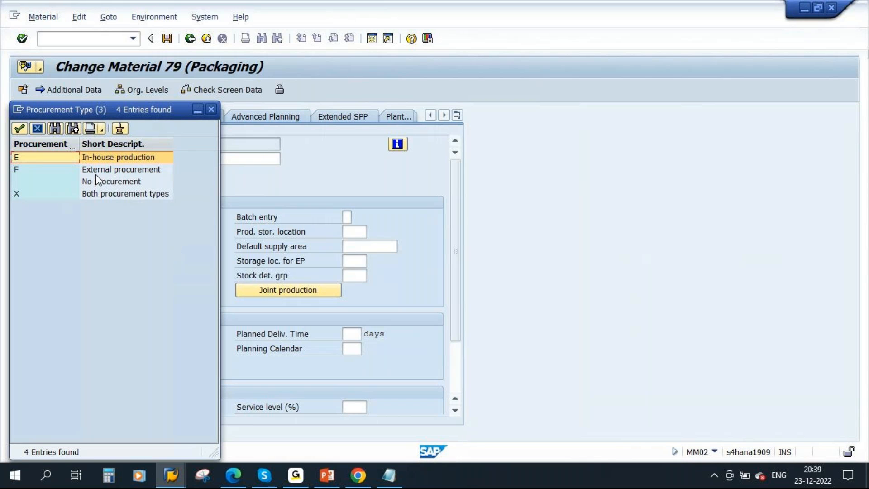
left_click(105, 170)
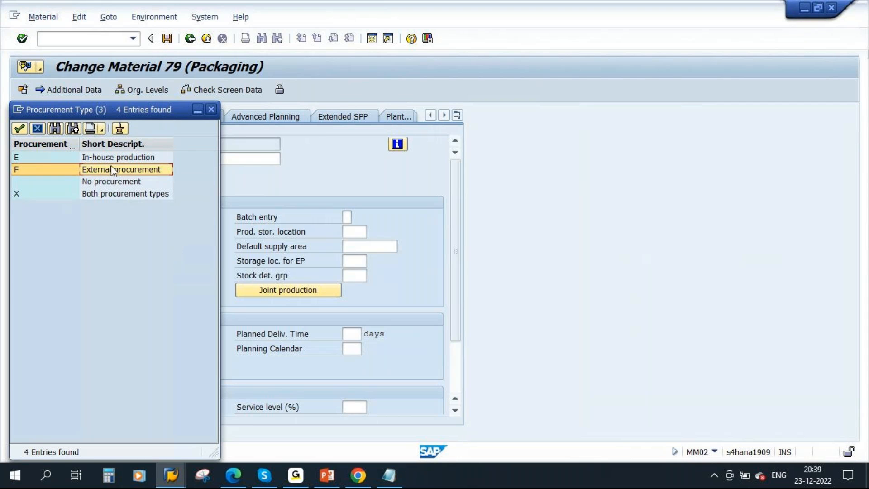
double_click(113, 171)
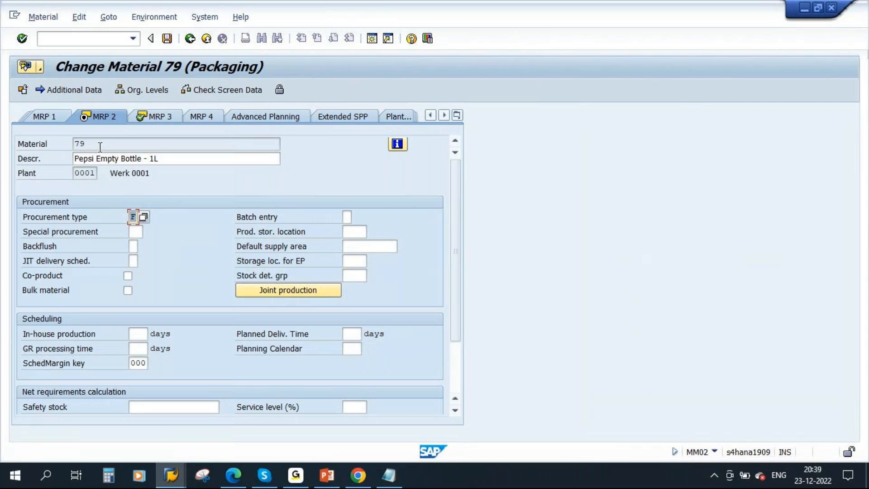
Step: Save the changed procurement type of material 79 and accept the planned delivery time warning
left_click(133, 217)
left_click(167, 39)
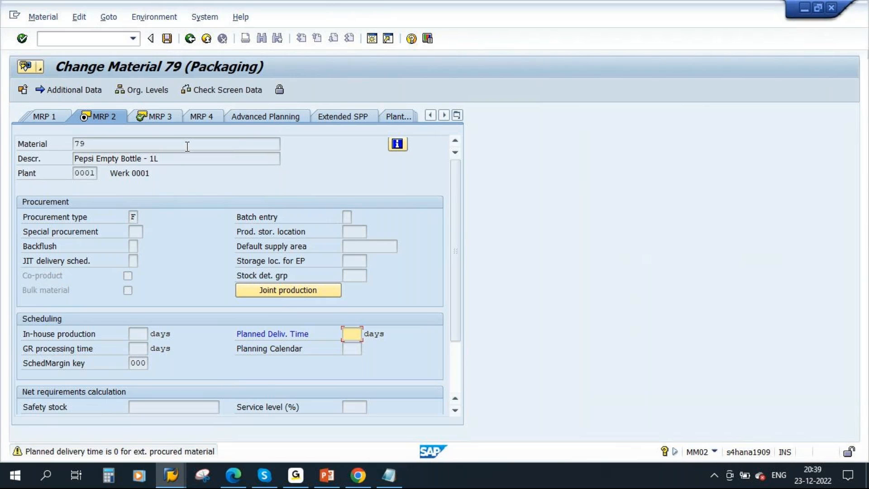
type("3")
key("Return")
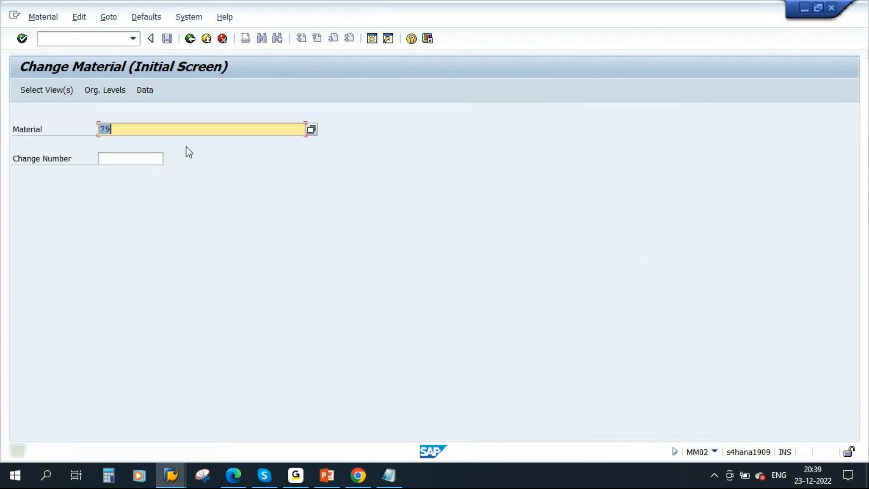
Step: Take the Pepsi Bottle Lid - 1L number from the BOM and open material 80 for changing at its MRP 2 view in plant 0001
mouse_move(171, 476)
left_click(304, 410)
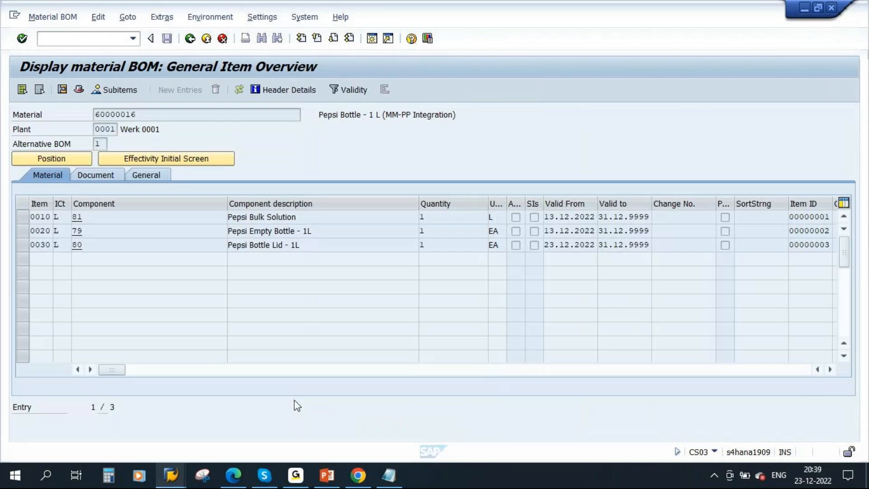
left_click(78, 245)
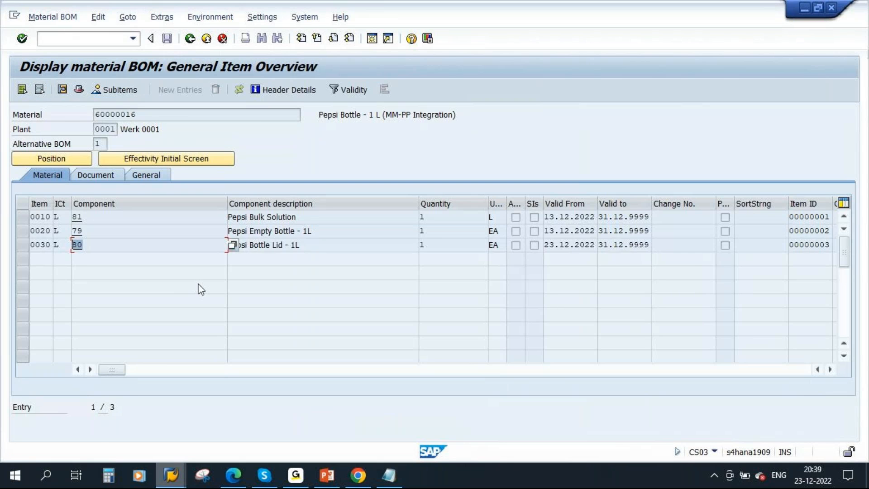
key("alt+Tab")
type("80")
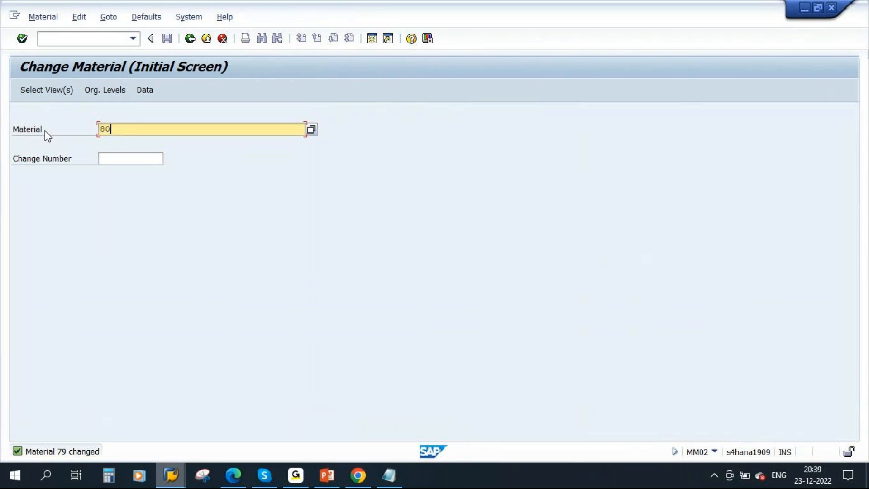
key("Return")
key("Return")
key("Return")
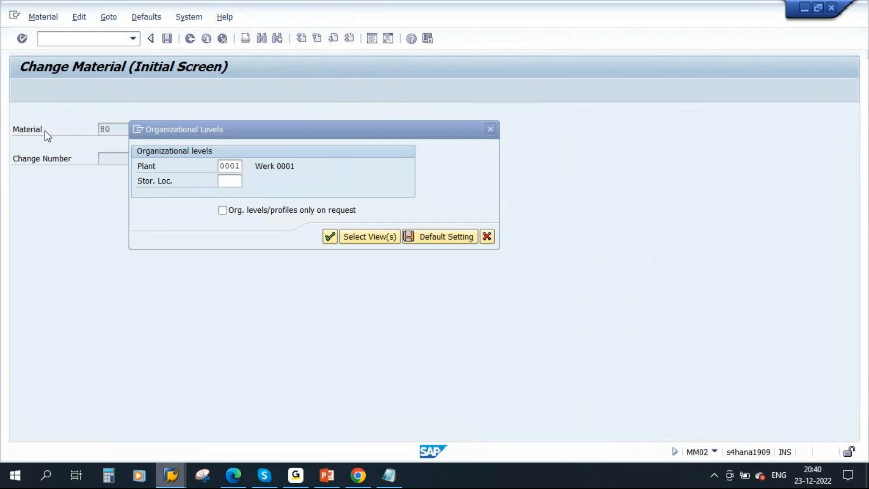
left_click(54, 118)
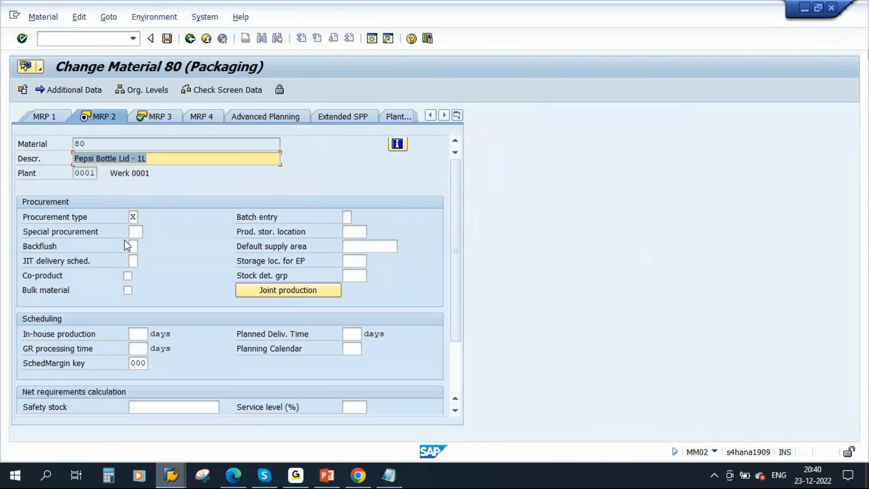
Step: Set the procurement type of material 80 to F, external procurement, and save the material
left_click(132, 218)
left_click(143, 218)
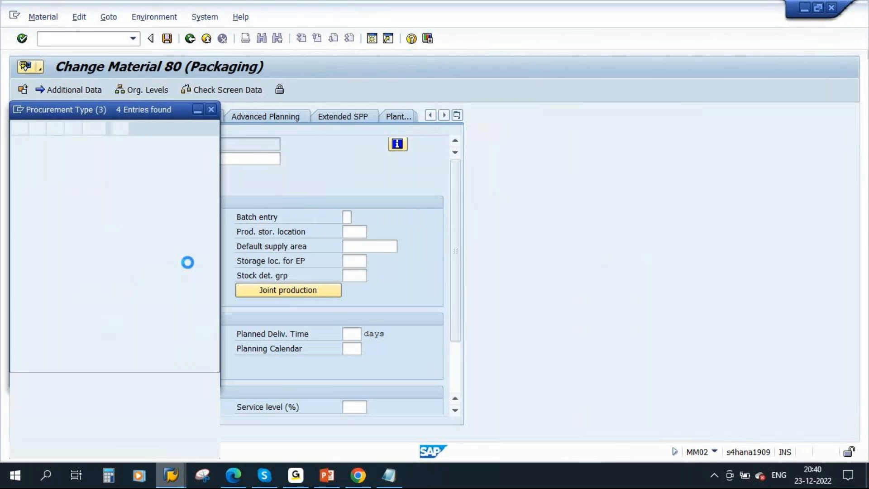
double_click(107, 171)
left_click(164, 41)
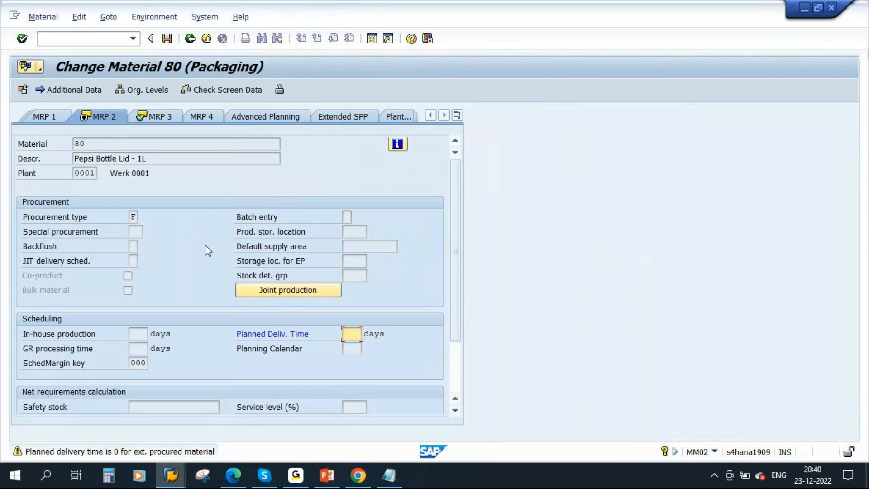
key("Return")
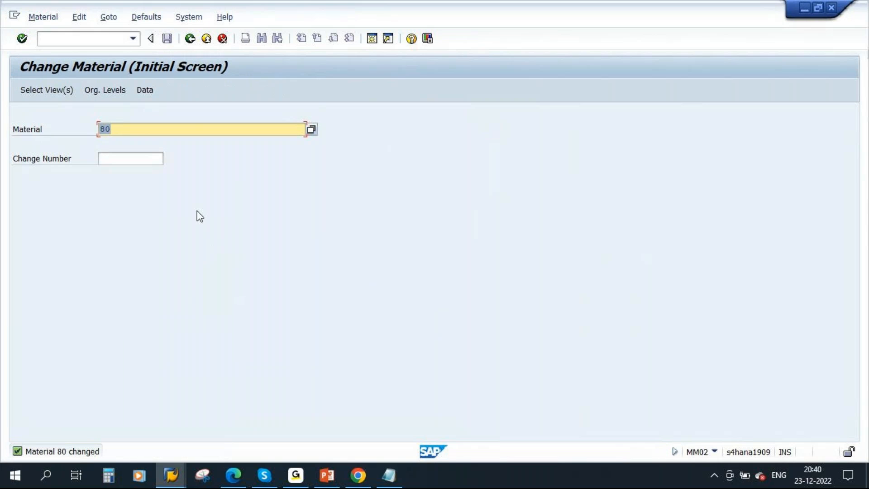
Step: Leave the material change and check the available quantity of material 80, plant 0001, in the Stock/Requirements List MD04
left_click(120, 135)
left_click_drag(120, 134, 84, 146)
left_click(139, 192)
key("Return")
left_click(190, 39)
type("md04")
key("Return")
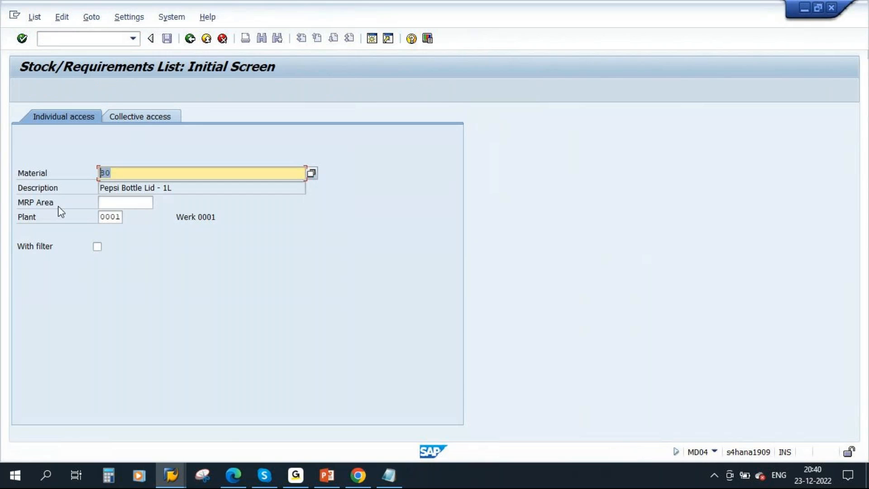
left_click_drag(172, 189, 101, 244)
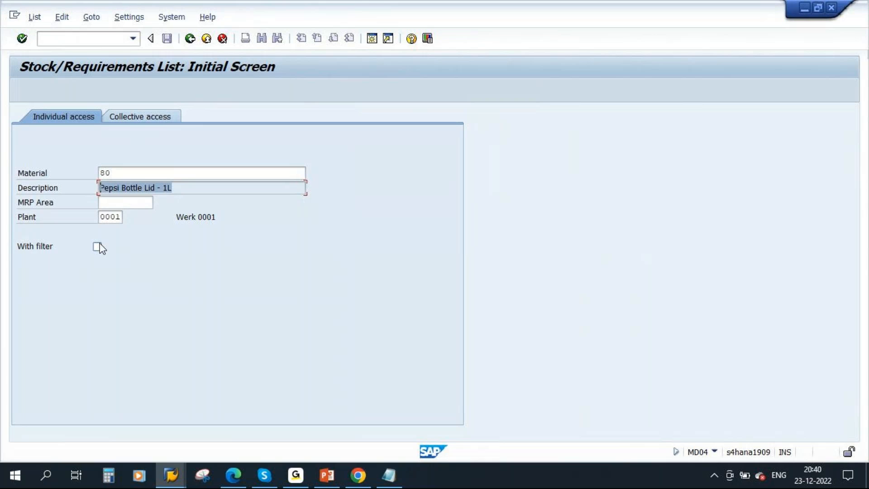
key("Return")
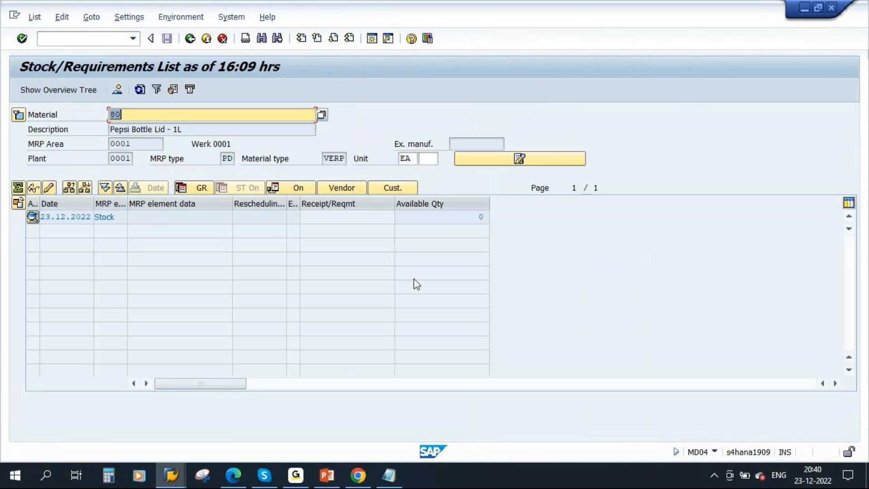
left_click(468, 218)
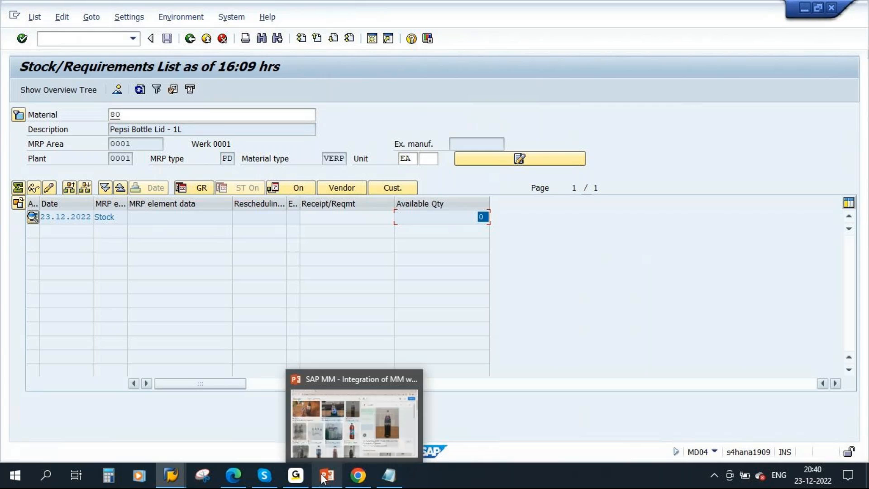
Step: Switch to PowerPoint to review the slide on creating purchase requisitions during MRP, and return to the SAP BOM display of 60000016
left_click(355, 421)
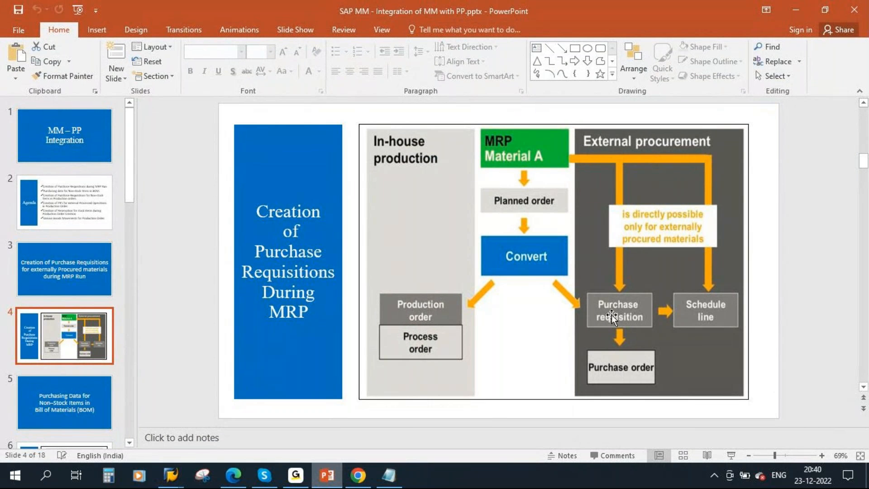
left_click(171, 475)
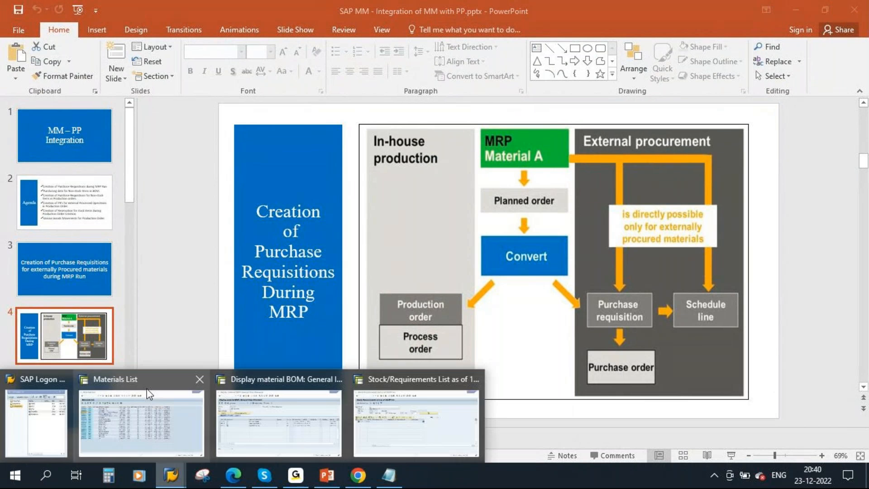
left_click(282, 392)
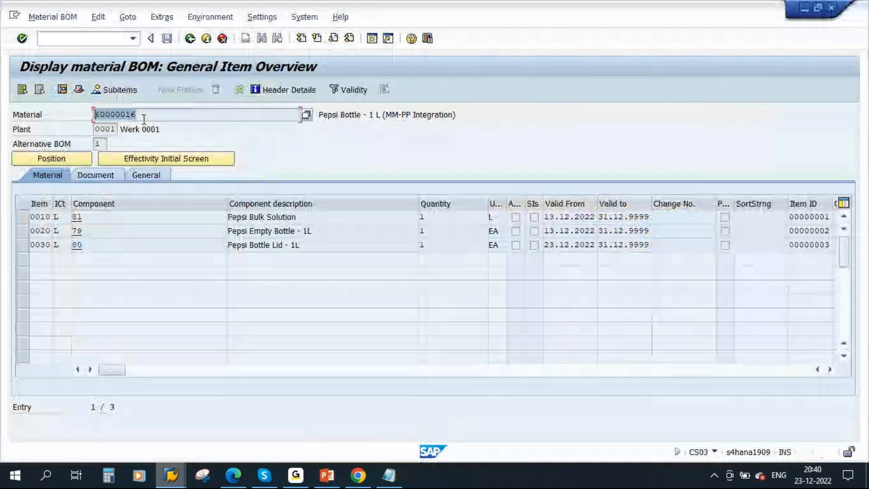
Step: Leave the BOM and examine the requirements of material 60000016, plant 0001, in the Stock/Requirements List MD04
left_click(190, 38)
left_click(190, 38)
type("md04")
key("Return")
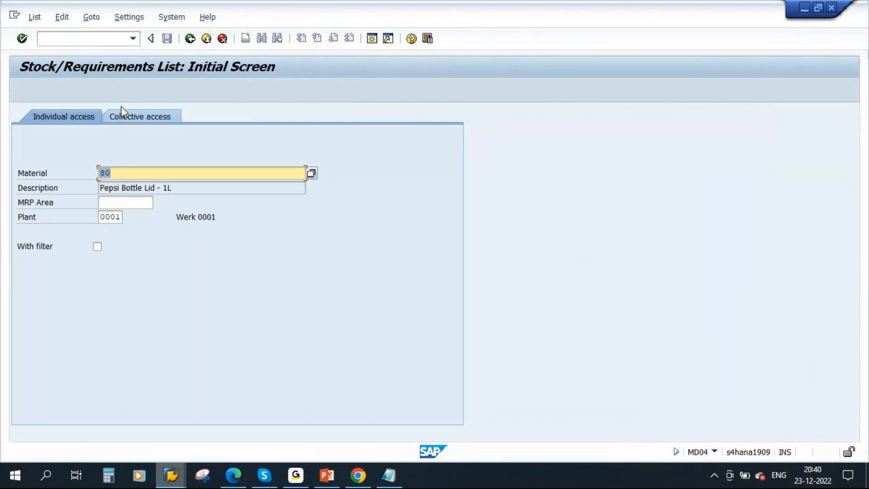
type("60000016")
key("Return")
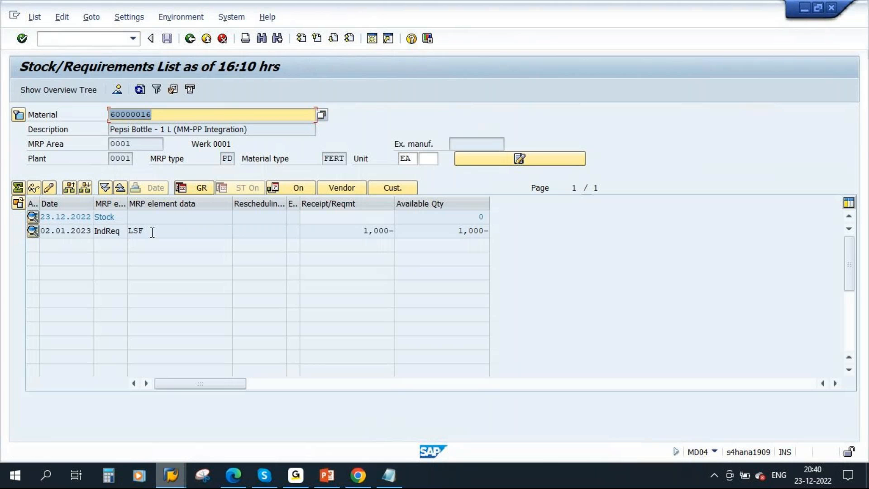
left_click(154, 232)
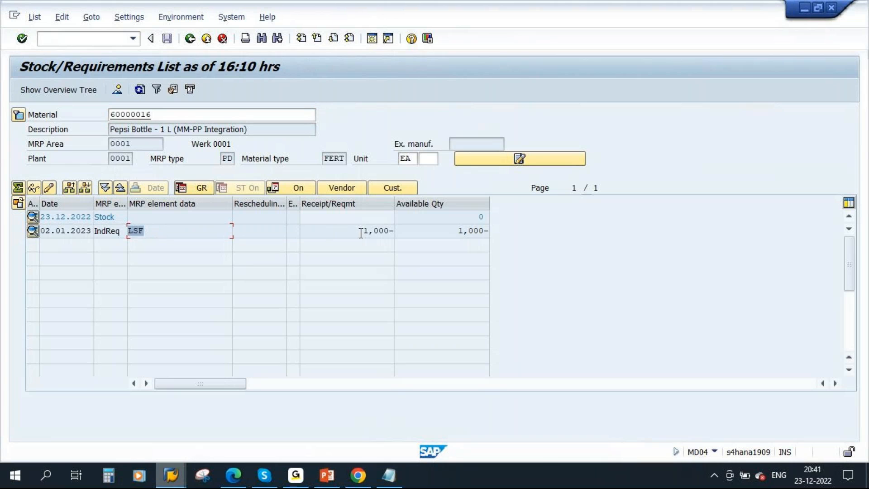
left_click(353, 231)
Step: Open the LSF planned independent requirement of 60000016 for changing, delete its planning row and save
double_click(138, 231)
left_click(377, 295)
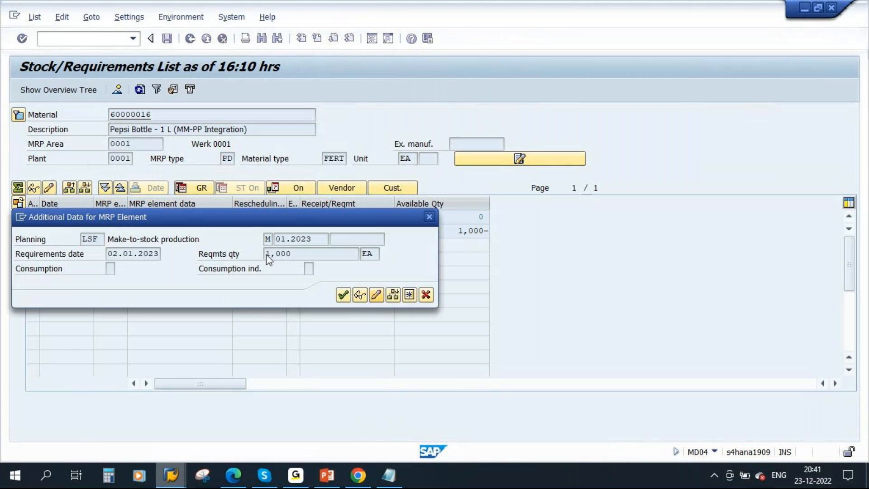
left_click(21, 202)
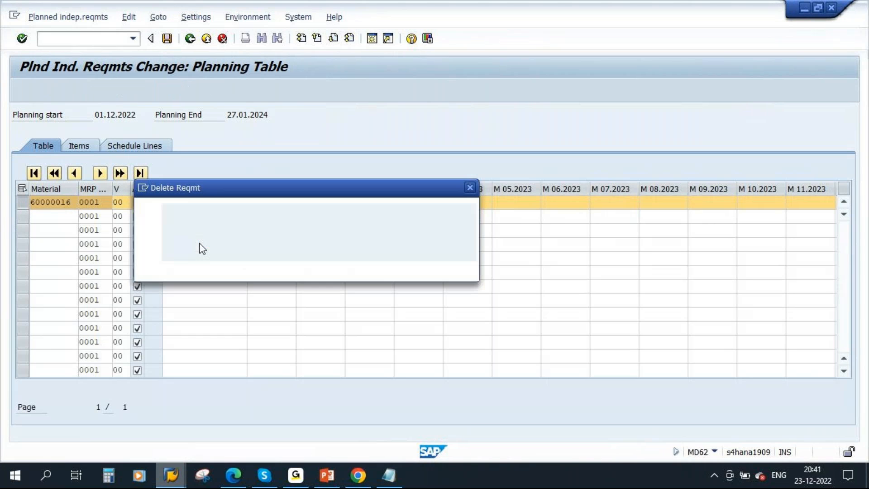
left_click(201, 265)
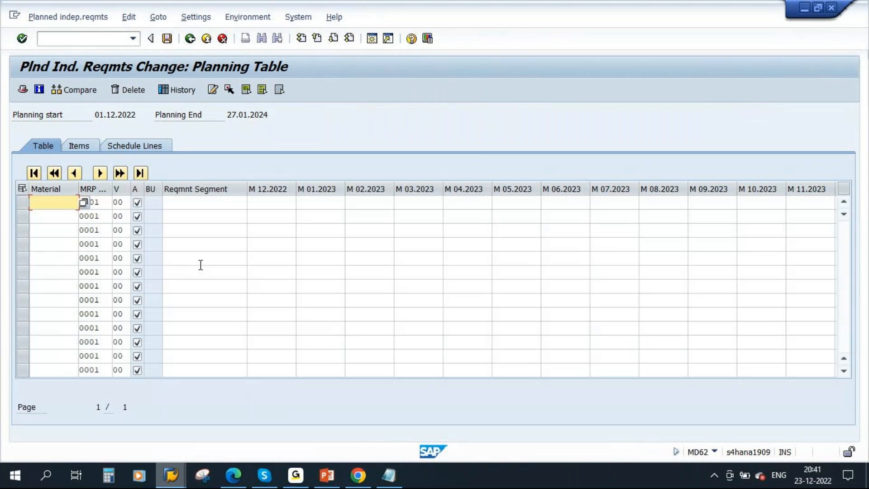
left_click(167, 39)
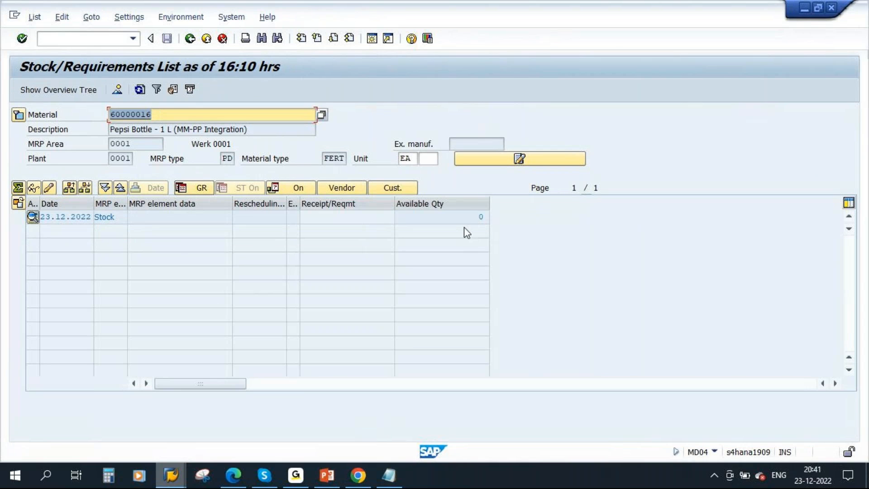
left_click(469, 217)
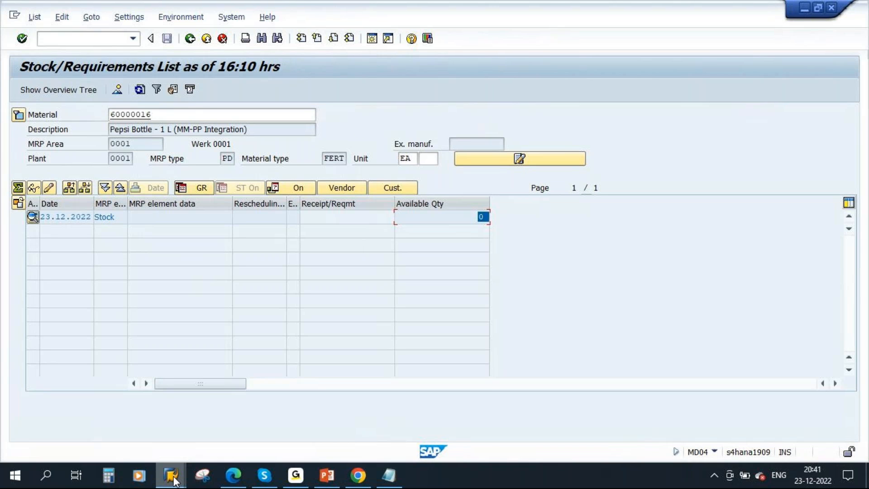
Step: Start Create Planned Independent Requirements, MD61, in a new session from the material 80 list
mouse_move(174, 479)
left_click(444, 415)
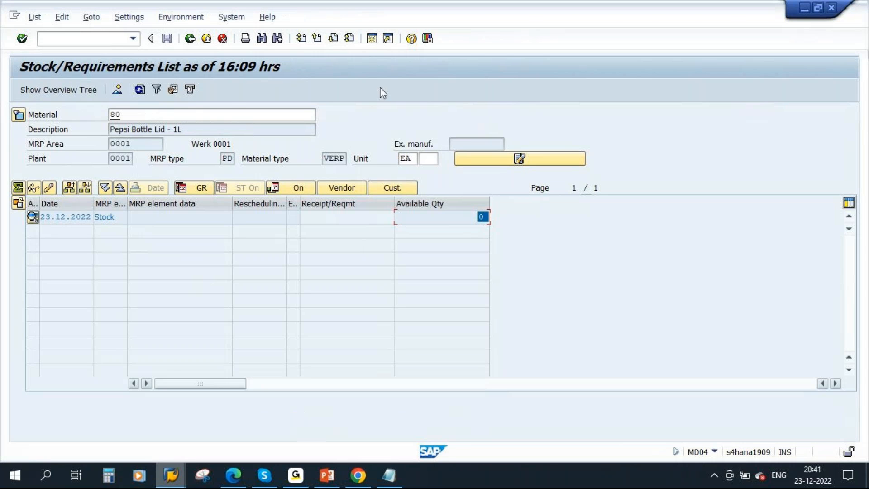
left_click(373, 40)
type("md61")
key("Return")
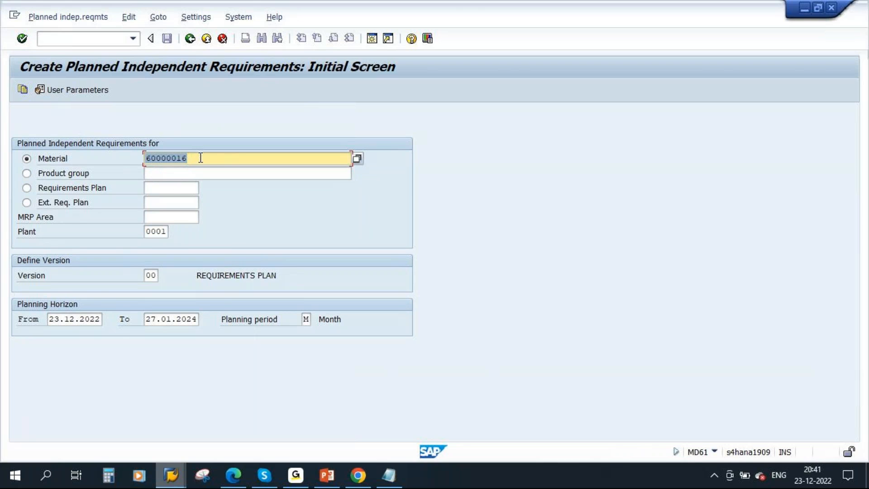
Step: Open the monthly planning table for material 60000016 in plant 0001 with the horizon 23.12.2022 to 27.01.2024
left_click(150, 236)
left_click(70, 320)
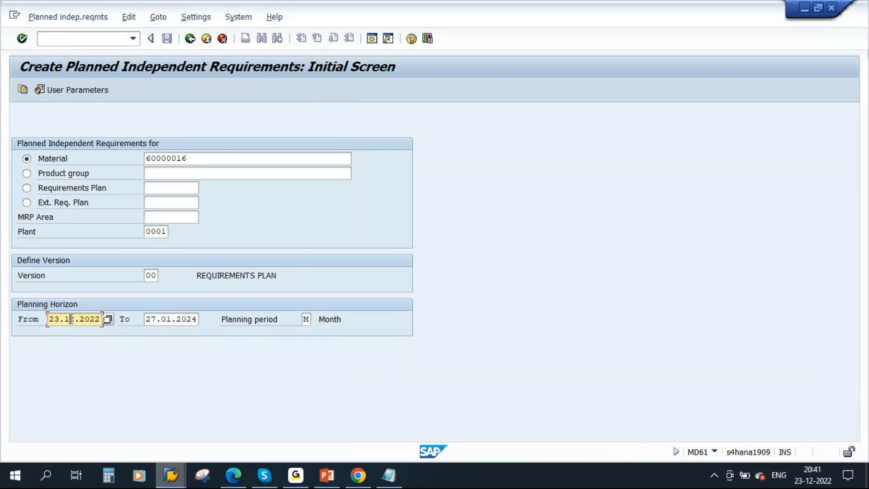
left_click(177, 319)
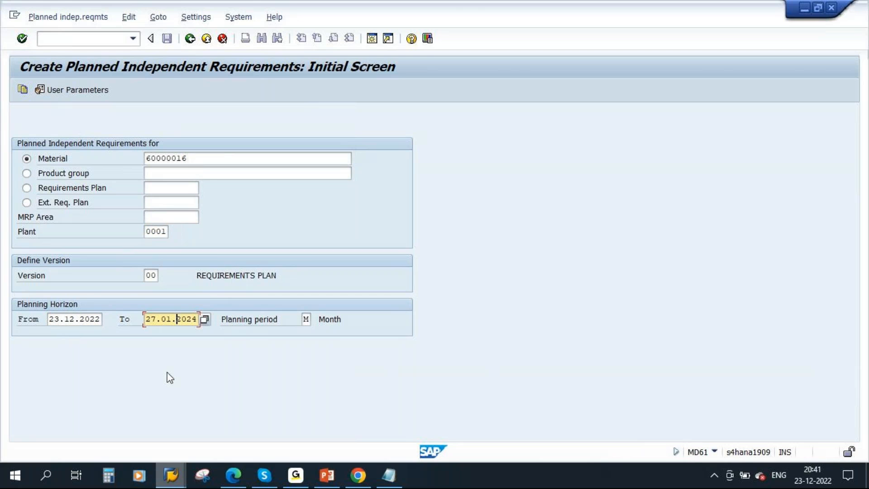
key("Return")
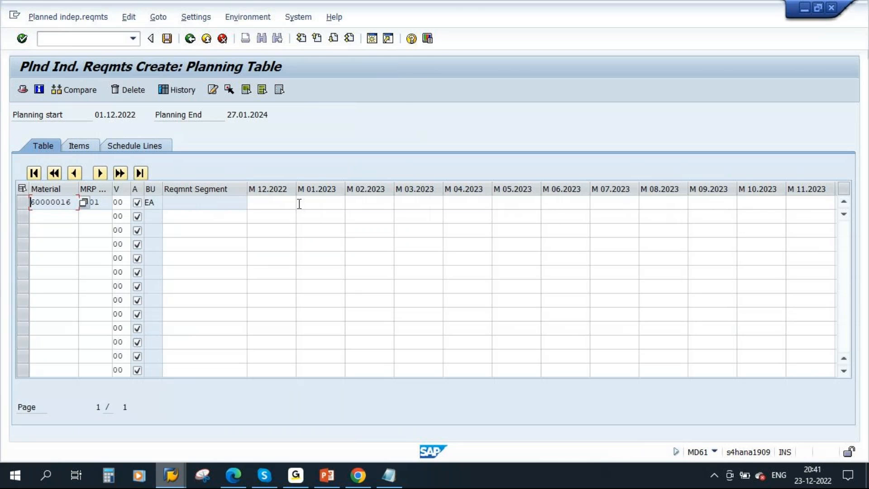
Step: Enter a planned requirement of 1000 EA of material 60000016 for 01.2023 and save it
left_click(313, 202)
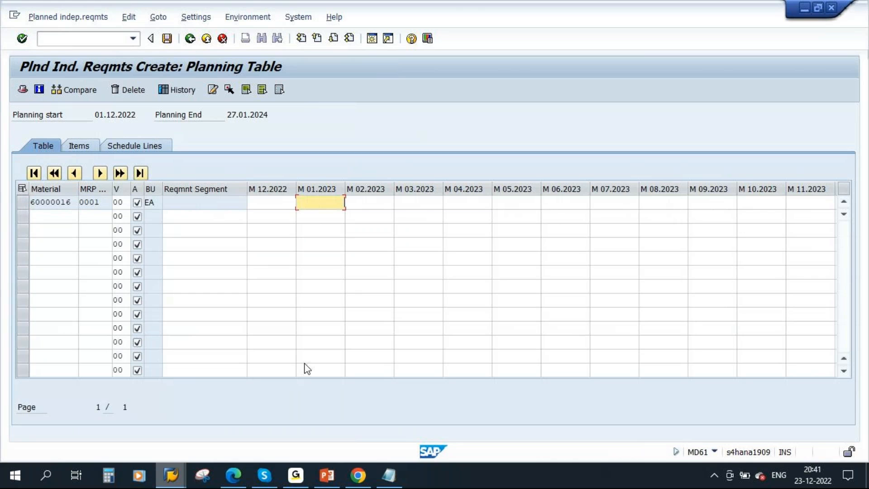
type("1000")
left_click_drag(324, 202, 351, 198)
left_click(167, 39)
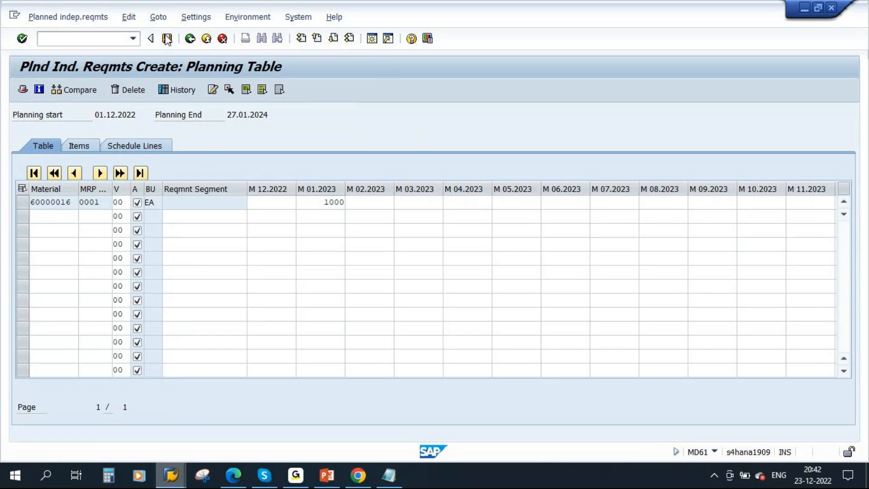
Step: Return to the Stock/Requirements List session of material 60000016 and refresh the list
left_click(171, 477)
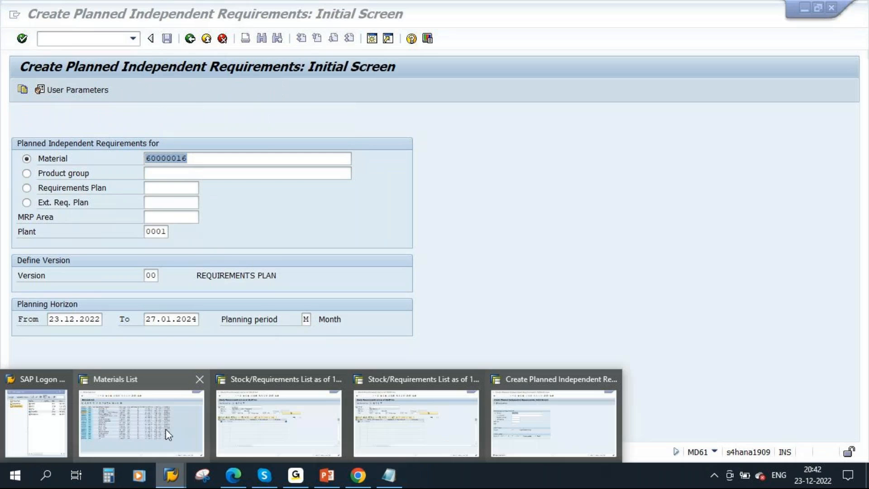
left_click(270, 408)
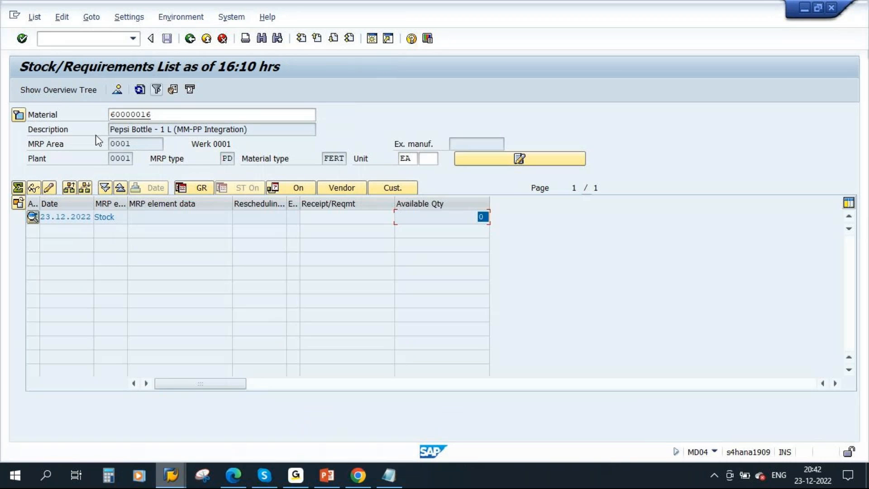
left_click_drag(158, 115, 94, 116)
left_click(139, 89)
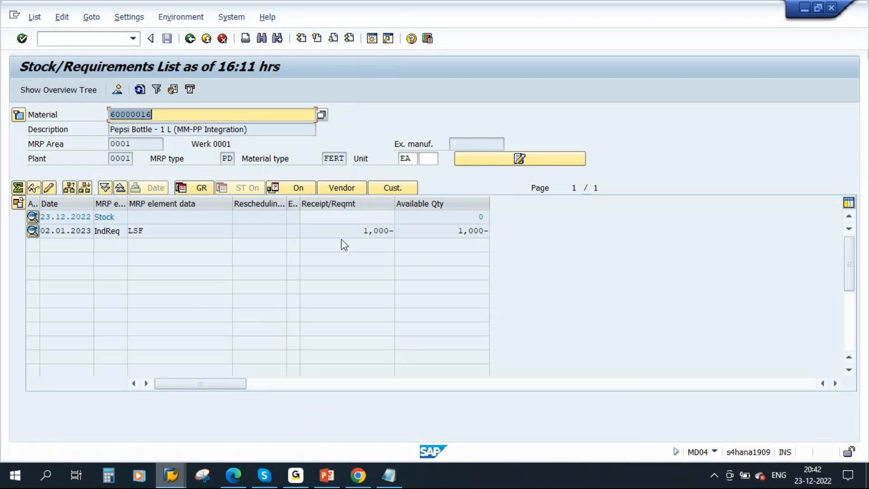
Step: Check the 02.01.2023 independent requirement quantity for material 60000016 and view the MRP purchase requisition slide in PowerPoint
left_click(365, 230)
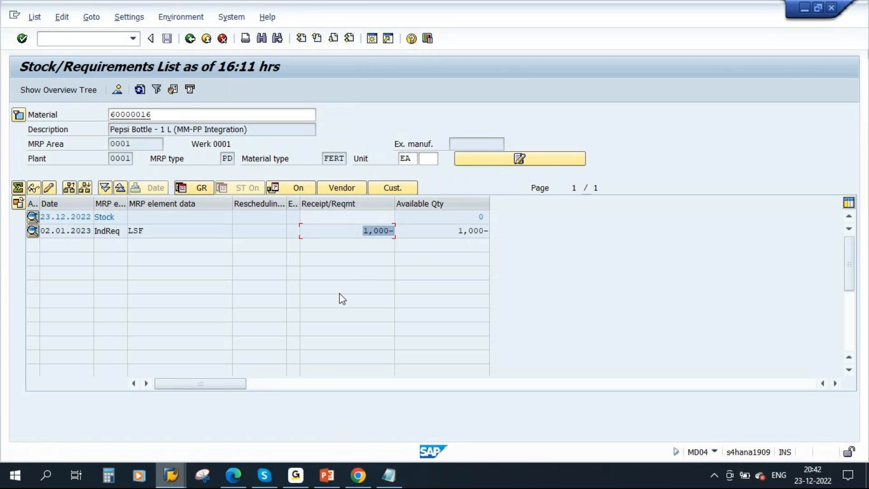
left_click(324, 478)
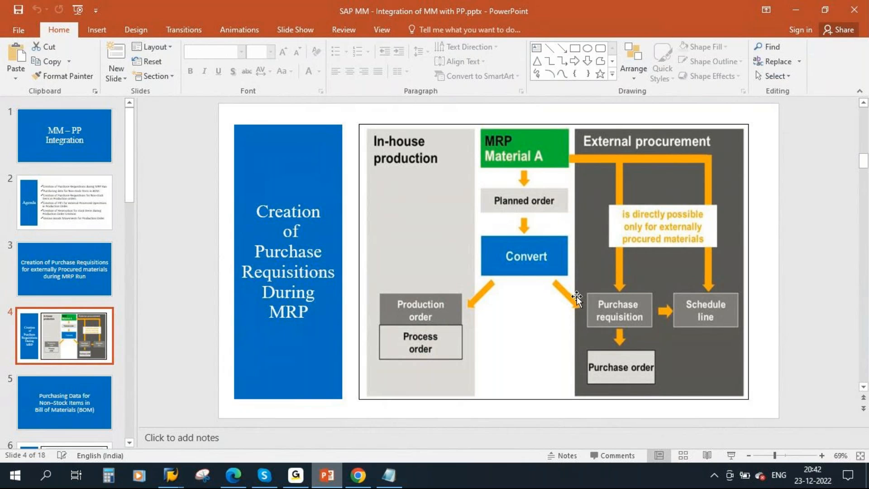
Step: Return to the Create Planned Independent Requirements session in SAP, leave it and start MRP Live, MD01N
left_click(170, 475)
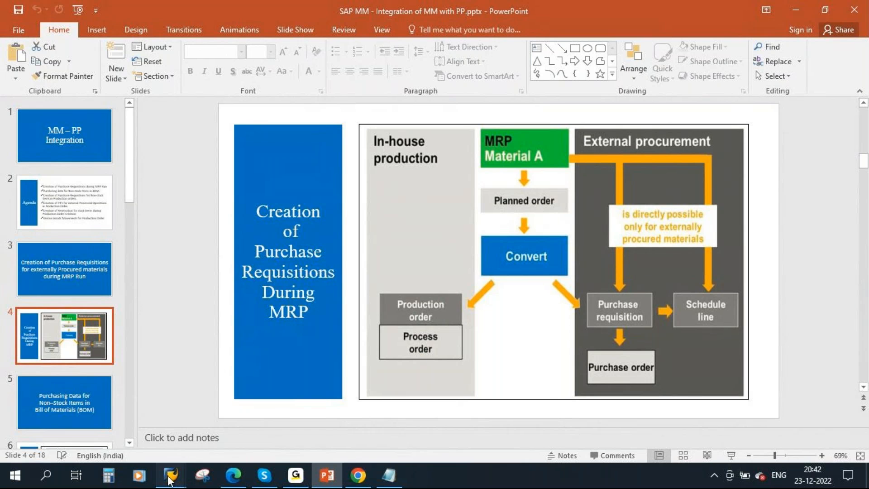
left_click(547, 399)
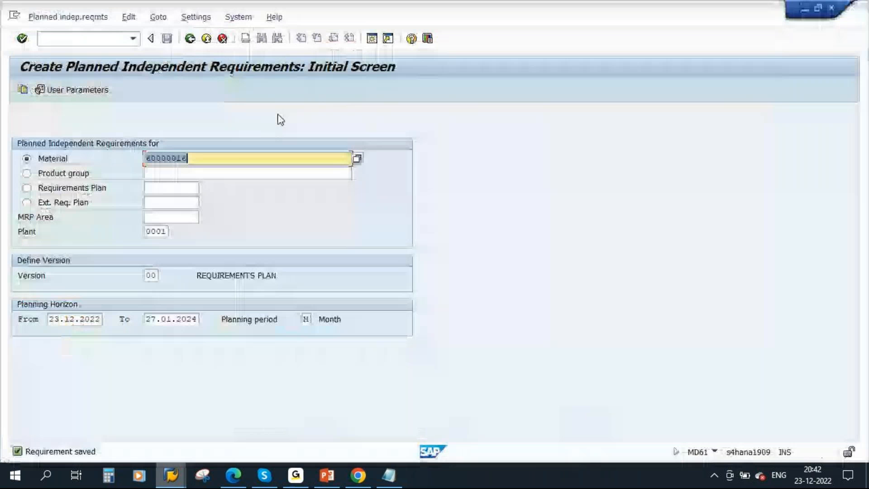
left_click(190, 39)
type("md")
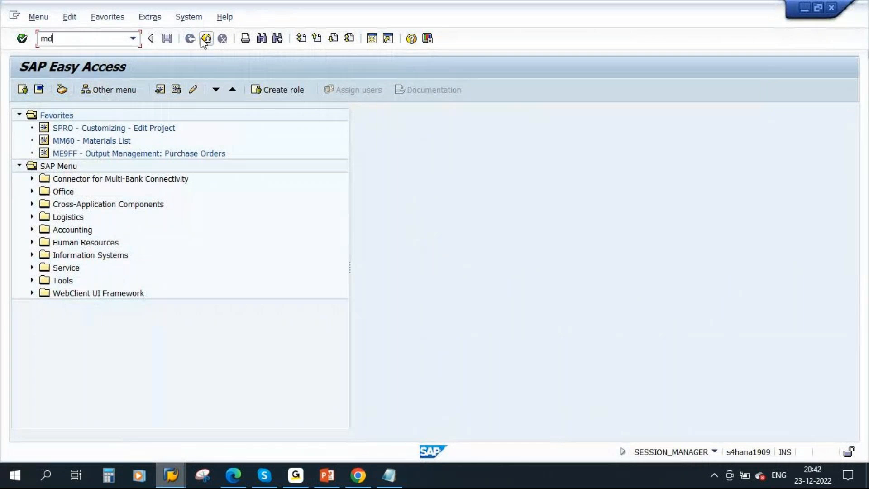
type("01n")
key("Return")
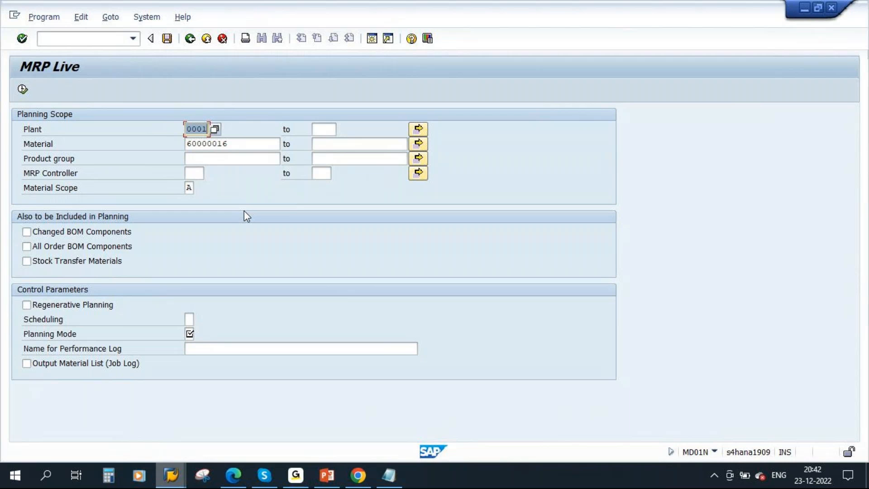
Step: Set scheduling to 1 and select a planning mode for the MRP Live run of material 60000016 in plant 0001
left_click(187, 128)
left_click_drag(187, 129, 176, 239)
left_click(233, 145)
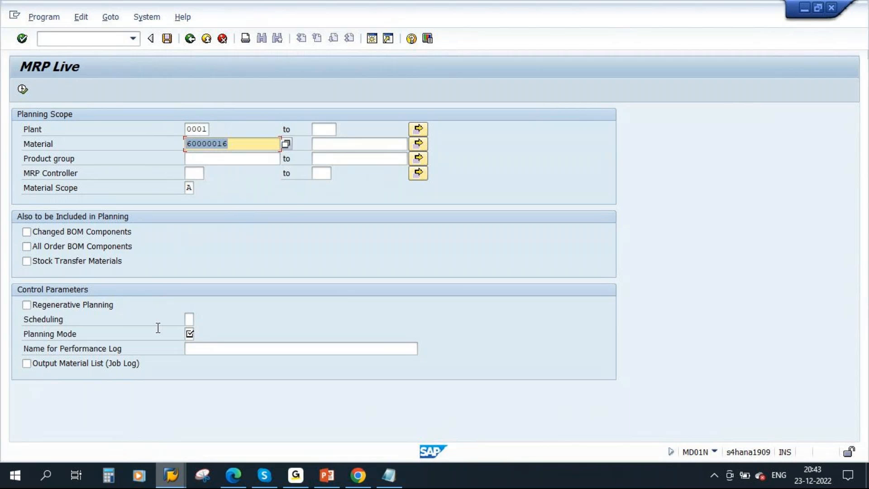
left_click(189, 319)
left_click(198, 320)
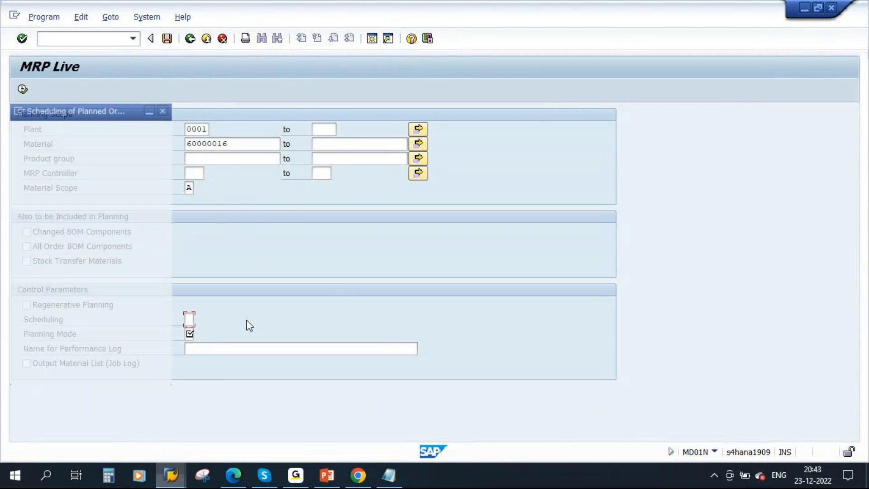
double_click(112, 156)
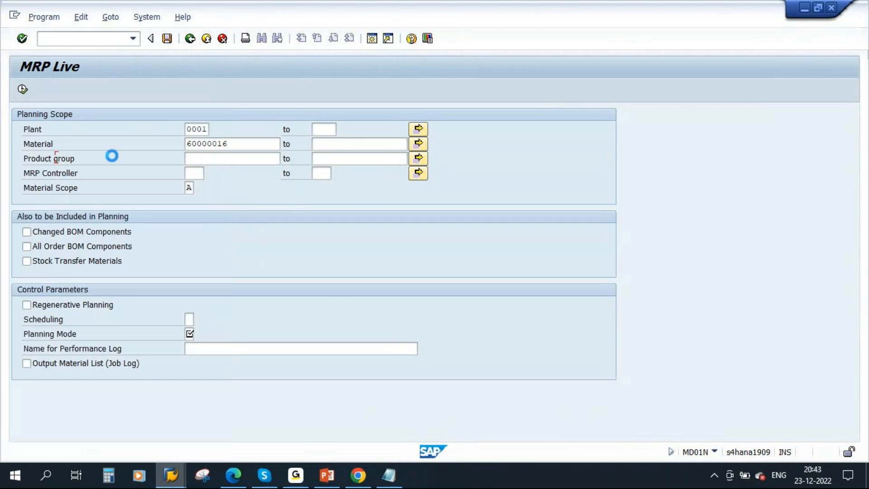
left_click(190, 335)
left_click(200, 335)
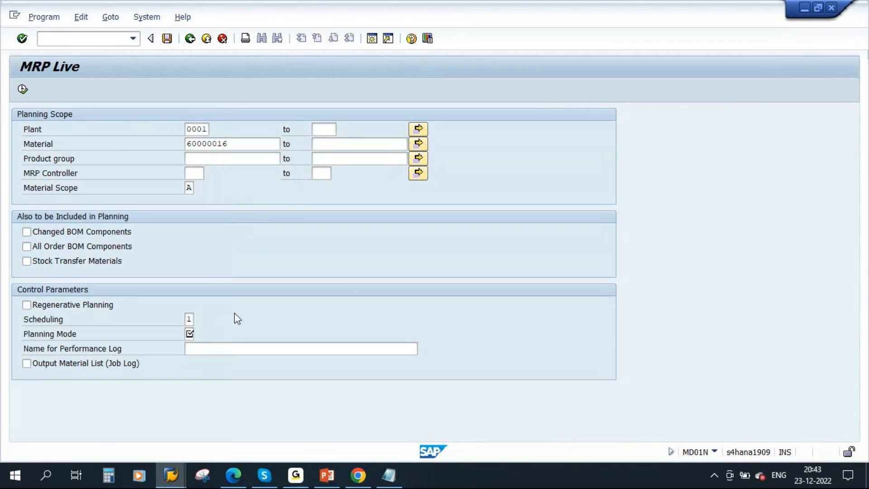
double_click(104, 156)
Step: Include changed BOM components and all order BOM components in the planning and execute the MRP run
left_click(64, 233)
left_click(65, 247)
left_click(23, 90)
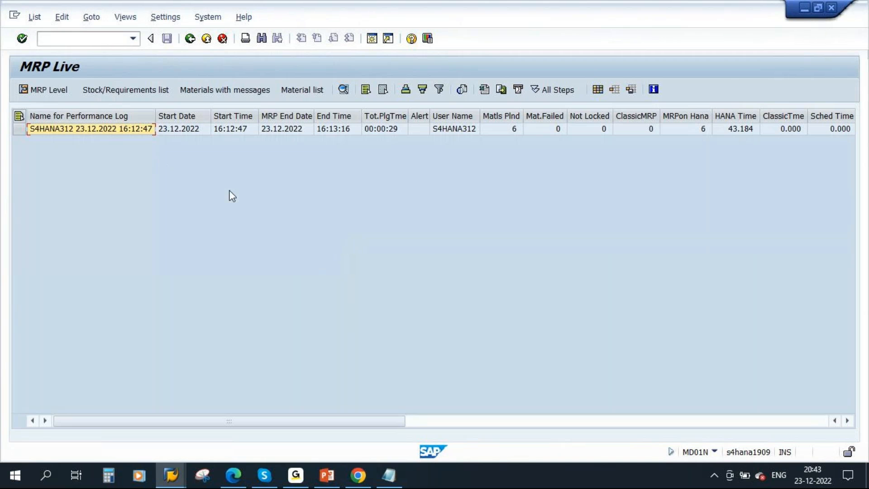
Step: Refresh the Stock/Requirements List of material 60000016 and view the planned order's additional data
mouse_move(171, 476)
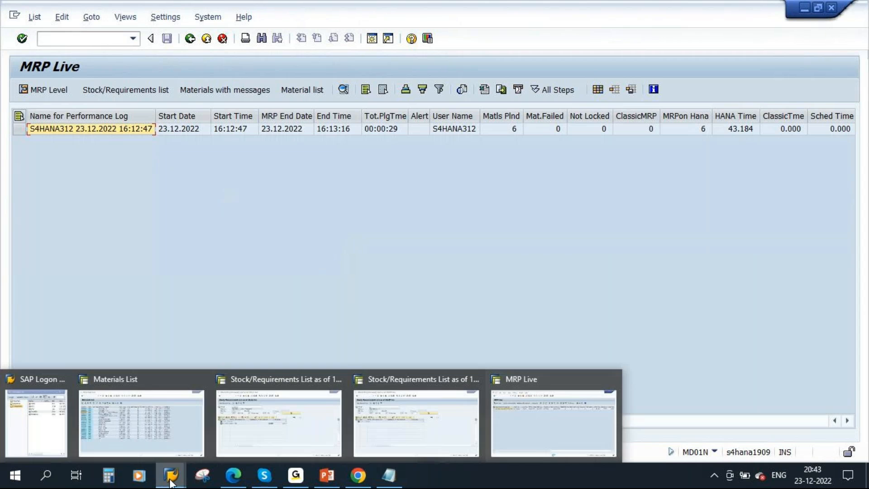
left_click(266, 392)
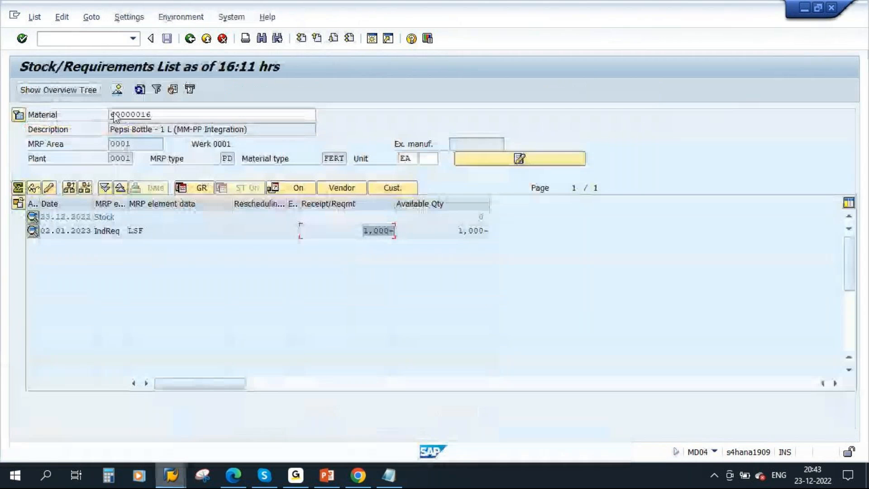
left_click(139, 89)
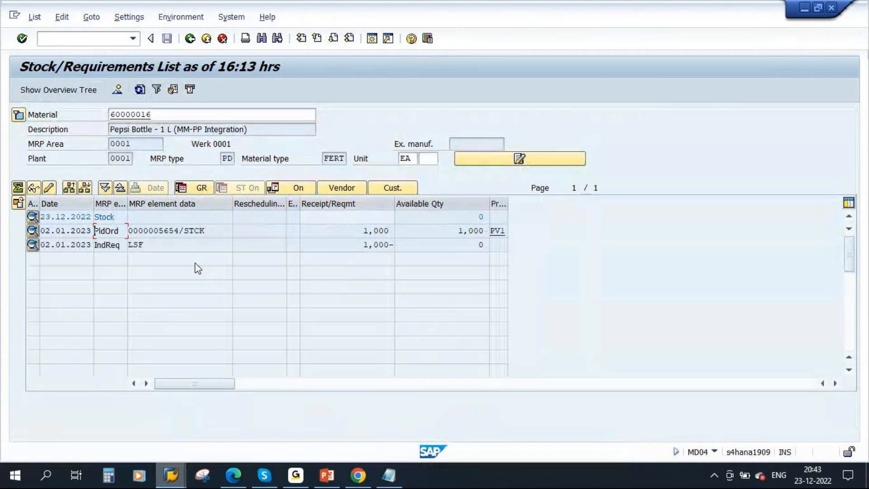
left_click(214, 229)
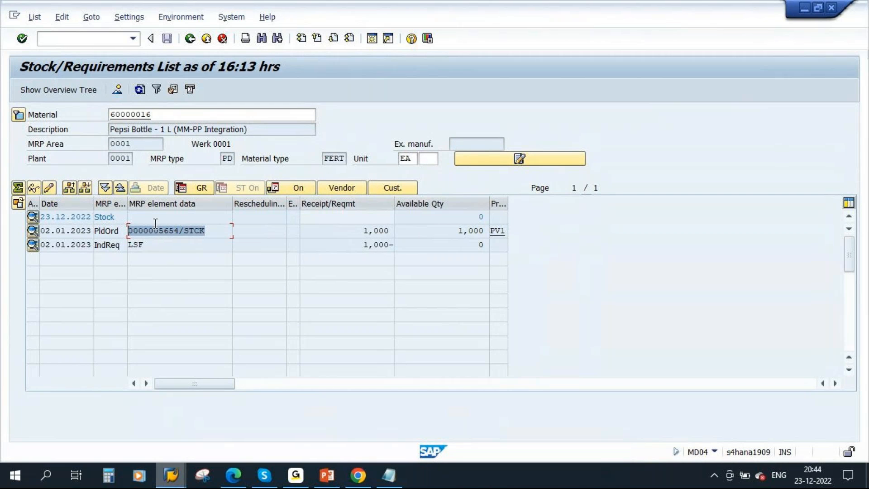
double_click(165, 231)
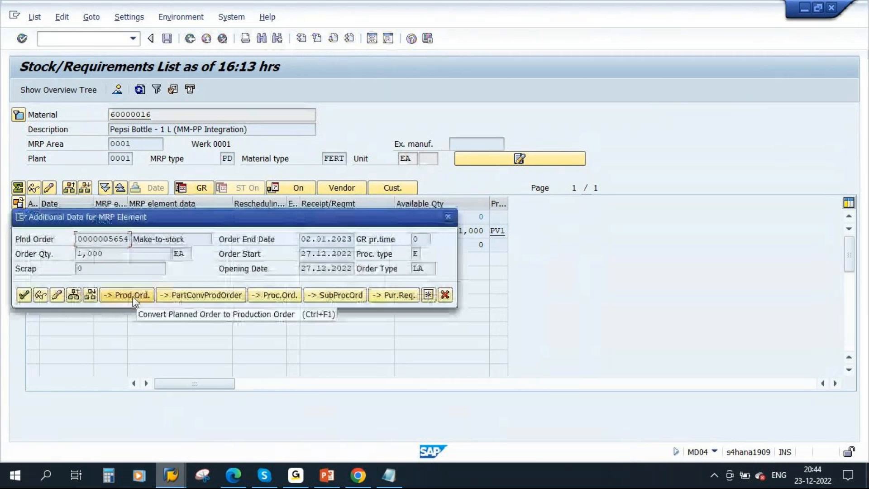
left_click(445, 294)
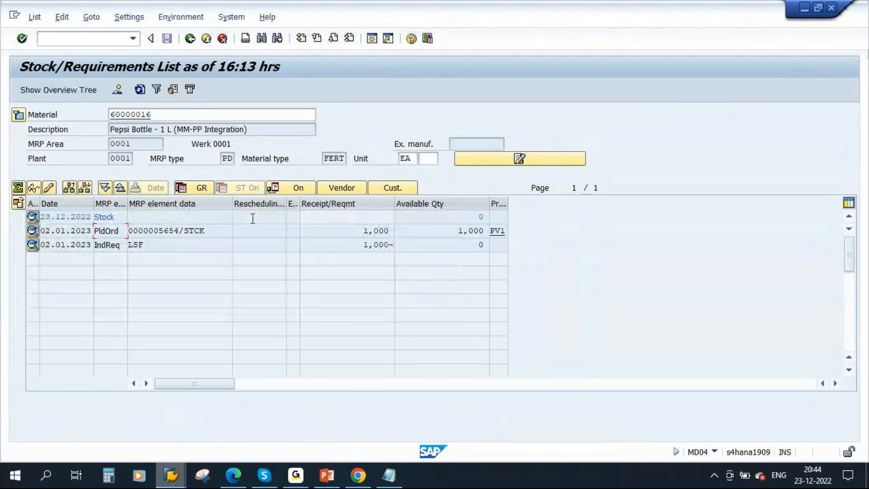
Step: Switch to the Stock/Requirements List session of material 80, Pepsi Bottle Lid - 1L, and refresh the list
mouse_move(171, 474)
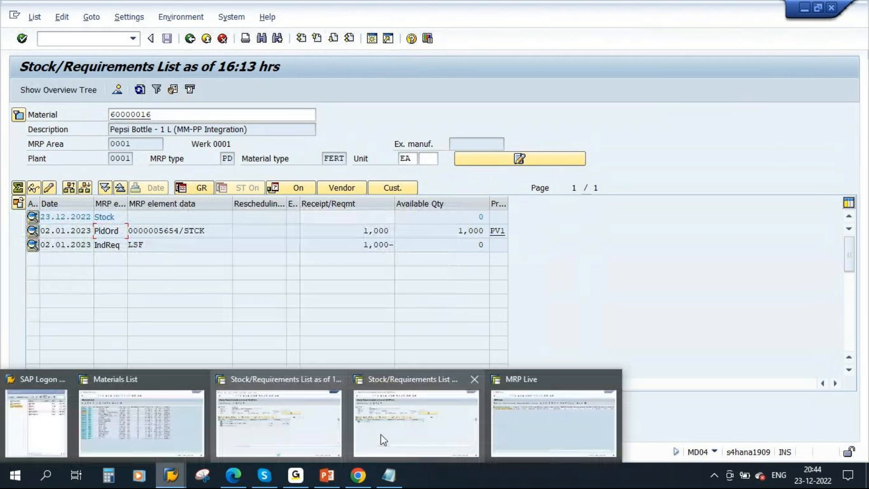
left_click(390, 397)
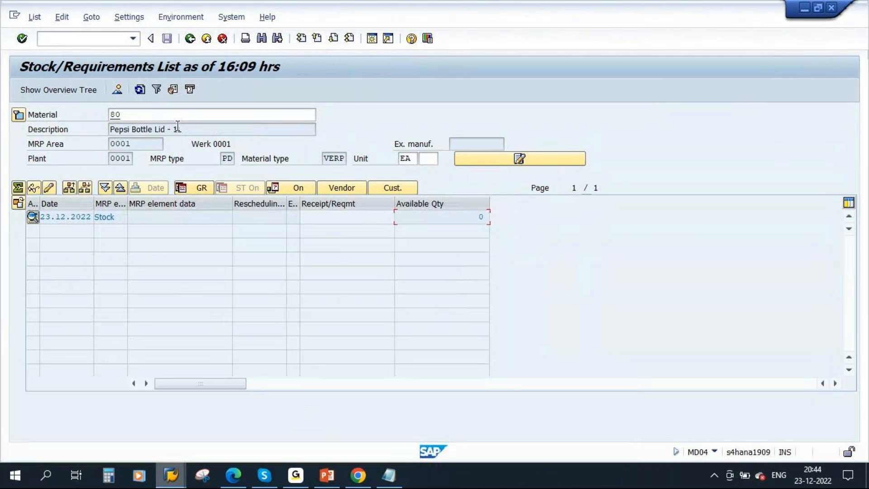
left_click_drag(182, 129, 110, 130)
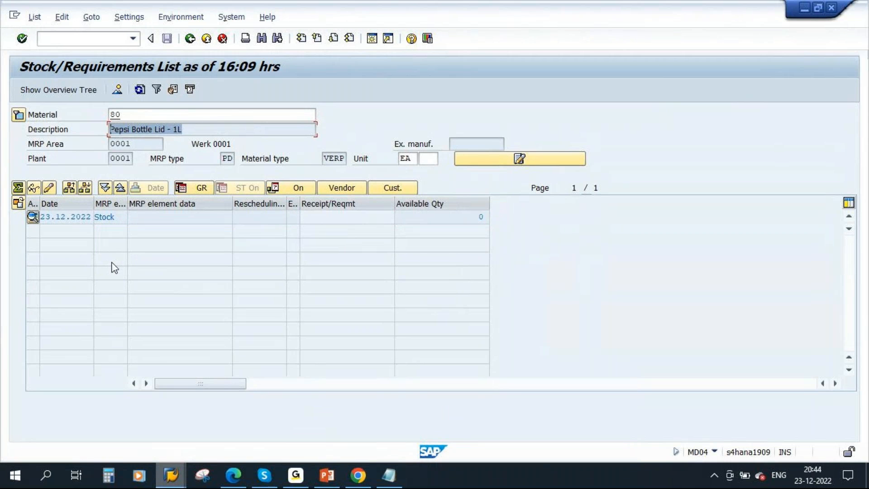
left_click(140, 89)
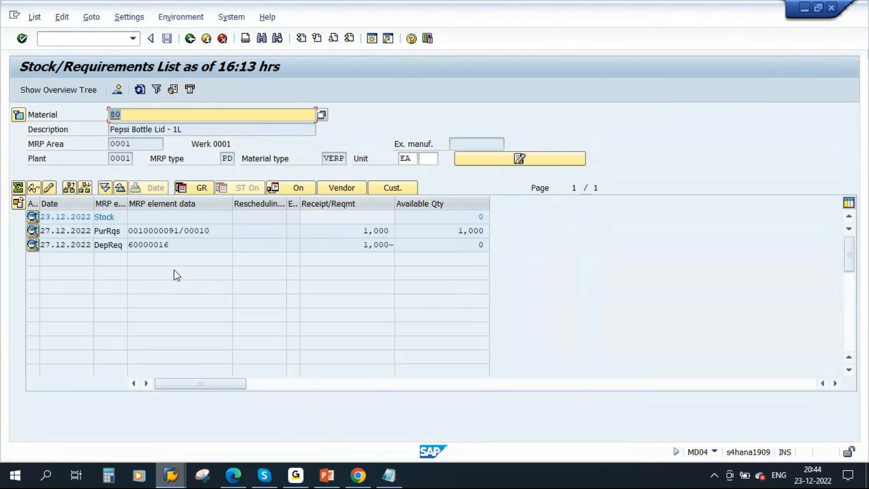
Step: Examine material 80's dependent requirement and the purchase requisition's additional data, and go back to the MRP slide in PowerPoint
left_click(177, 249)
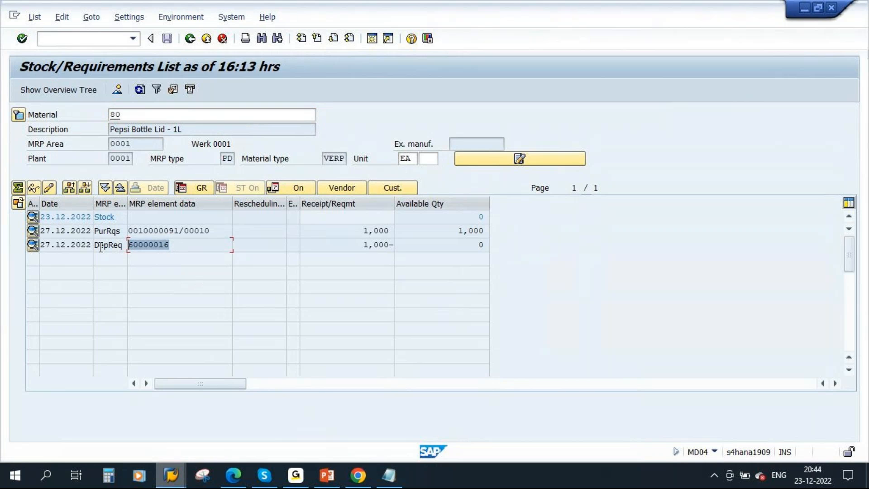
left_click(125, 118)
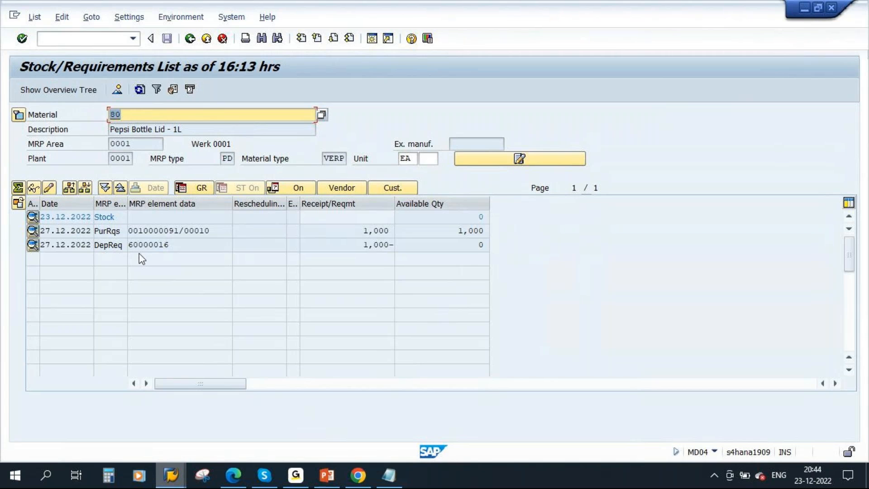
left_click(120, 232)
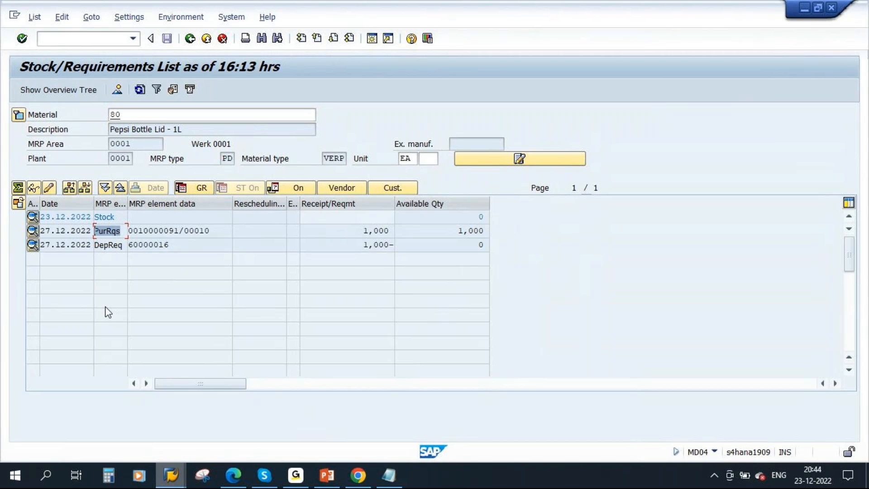
left_click_drag(179, 230, 139, 230)
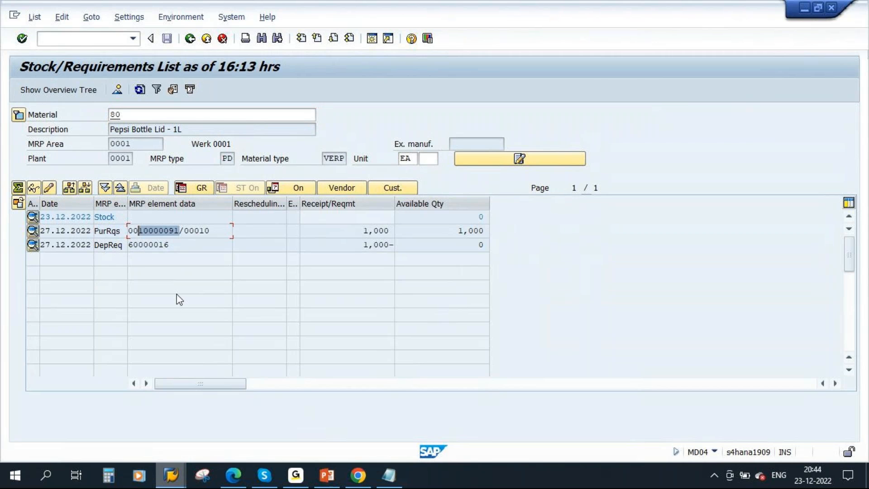
double_click(157, 231)
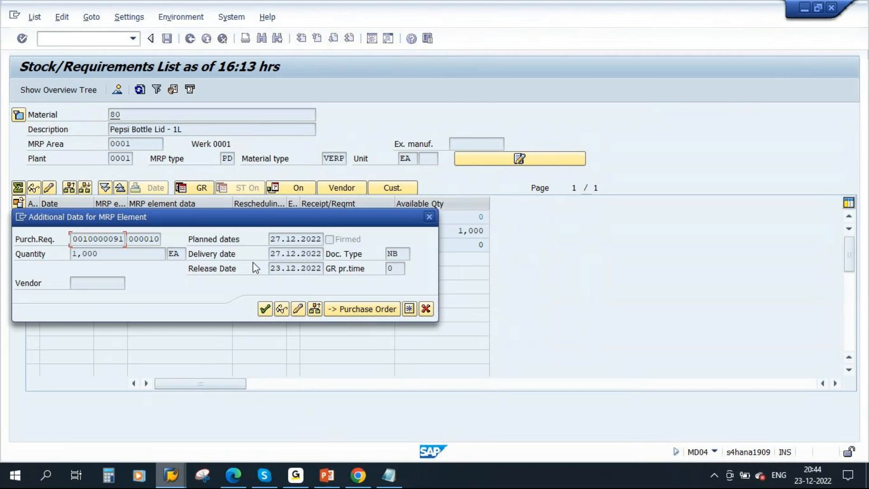
left_click(426, 309)
left_click(329, 476)
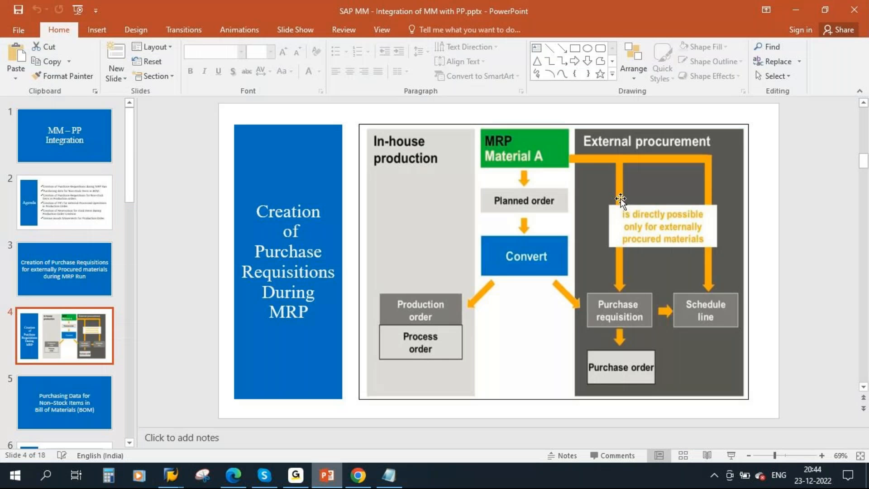
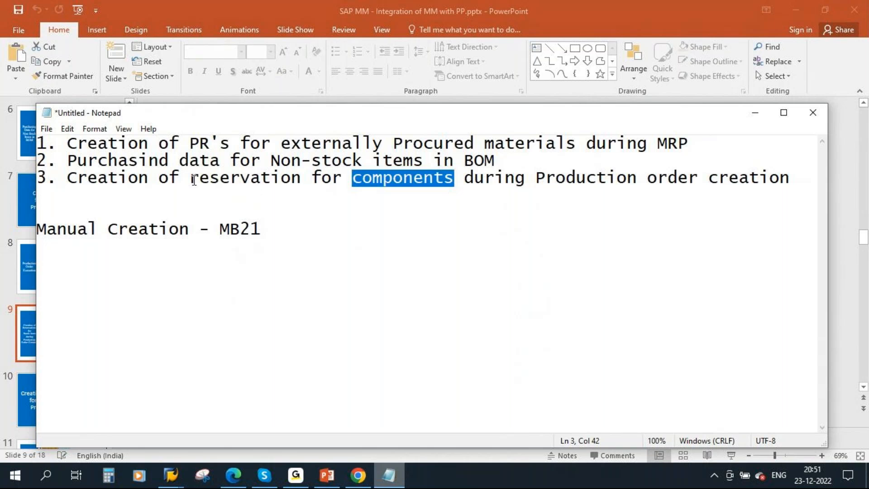
Step: Minimise the Notepad notes, start the slide show on the reservations slide, and circle the Header and Item areas in red
left_click(755, 113)
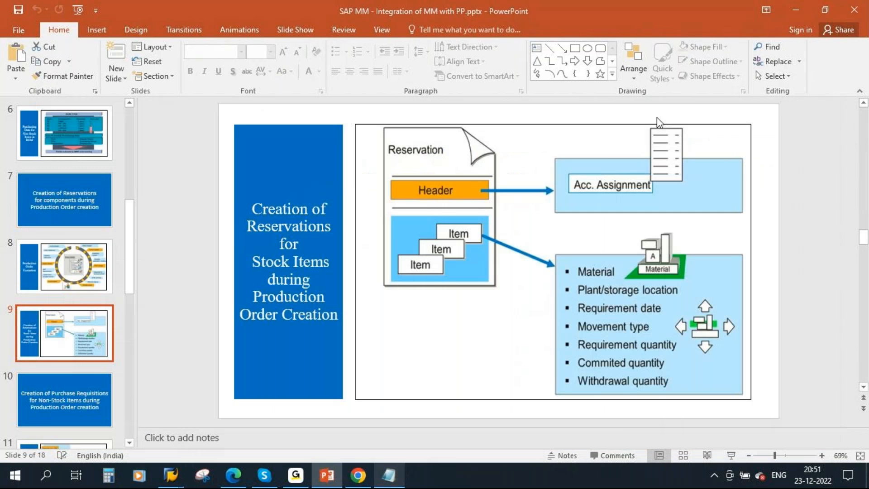
left_click(732, 455)
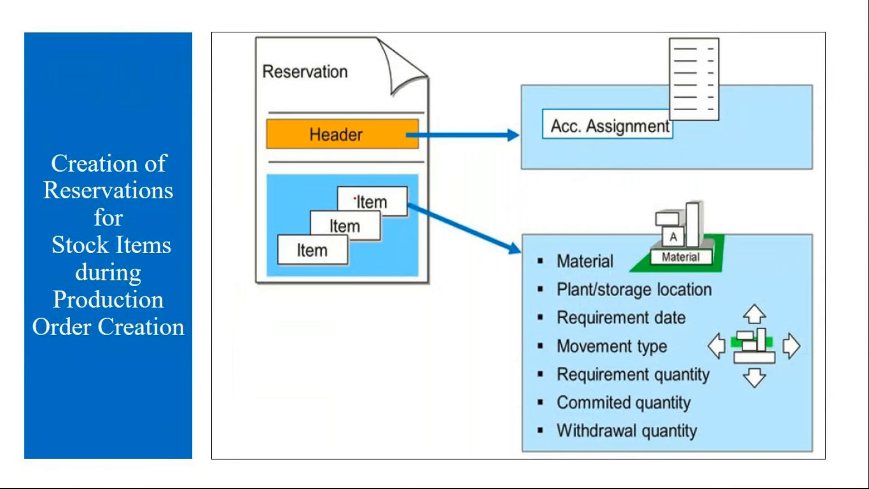
mouse_move(278, 108)
left_mouse_down()
mouse_move(257, 127)
mouse_move(326, 175)
mouse_move(319, 112)
left_mouse_up()
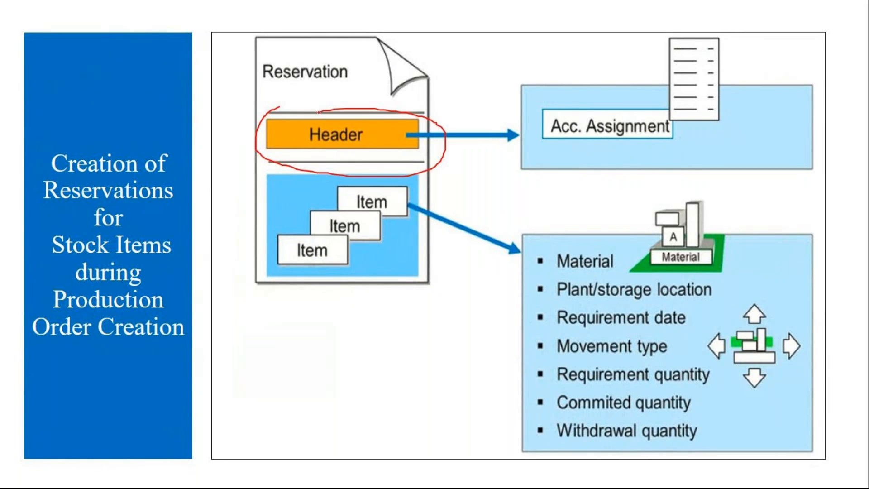
mouse_move(349, 173)
left_mouse_down()
mouse_move(247, 239)
mouse_move(367, 297)
mouse_move(339, 164)
left_mouse_up()
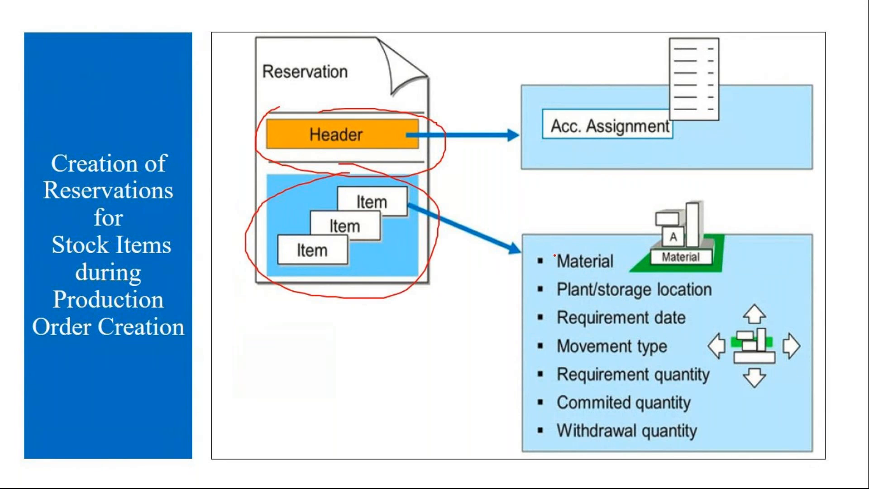
Step: Circle the item details list on the slide in red and underline Material, Requirement date and Movement type
mouse_move(546, 233)
left_mouse_down()
mouse_move(631, 448)
mouse_move(731, 428)
mouse_move(756, 342)
mouse_move(539, 241)
left_mouse_up()
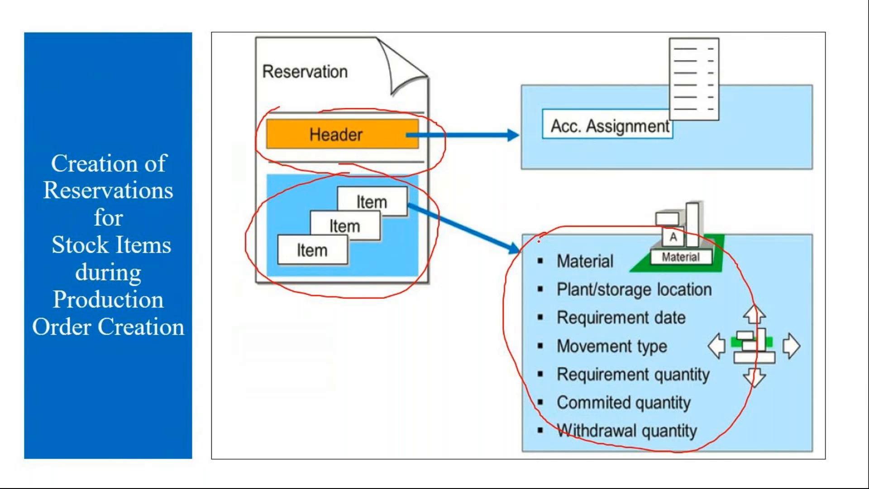
left_click_drag(562, 275, 629, 276)
left_click_drag(556, 330, 676, 333)
left_click_drag(555, 358, 669, 356)
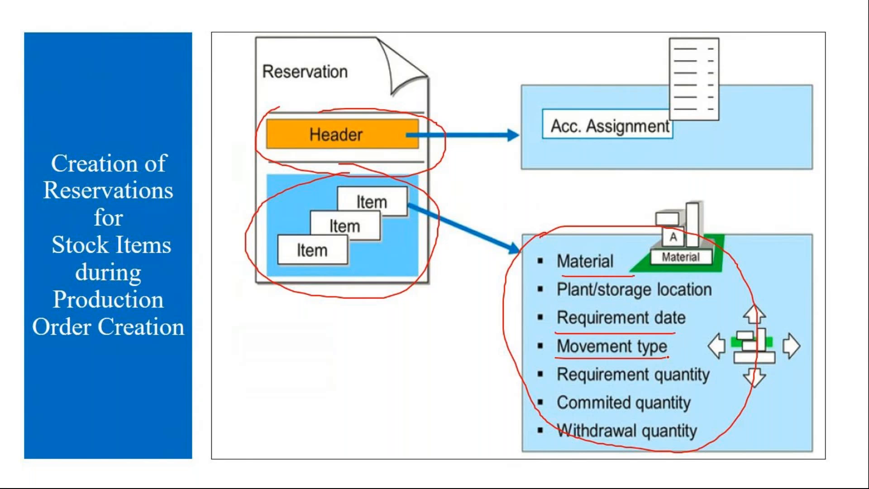
mouse_move(542, 252)
left_mouse_down()
mouse_move(651, 440)
mouse_move(751, 365)
mouse_move(596, 234)
left_mouse_up()
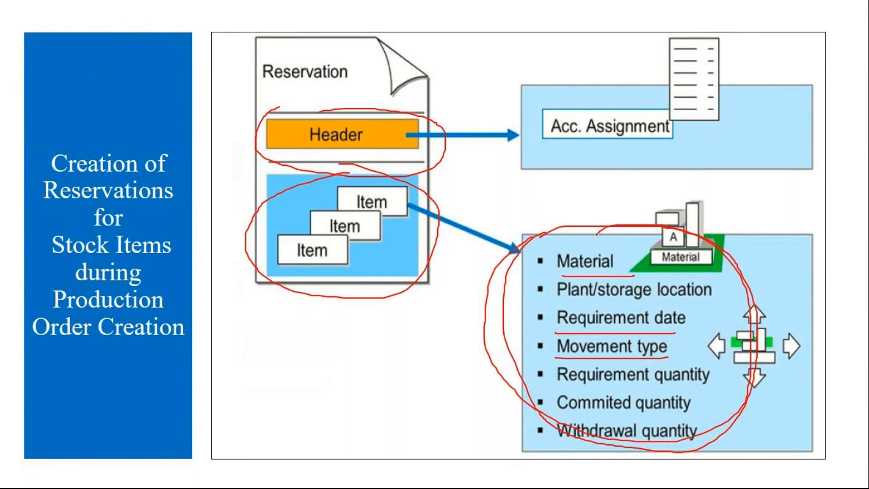
Step: Underline the Reservation label twice in red, erase all the pen markings from the slide and end the slide show
left_click_drag(273, 83, 401, 82)
left_click_drag(276, 93, 395, 93)
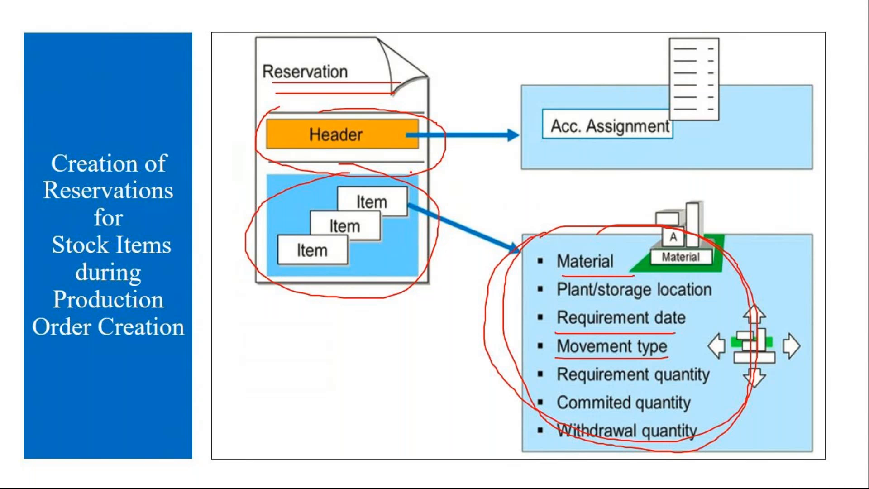
key("e")
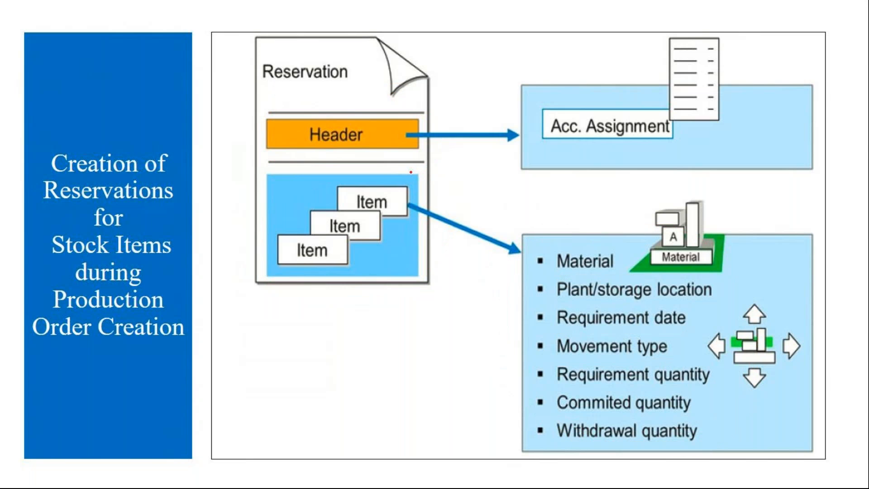
key("Escape")
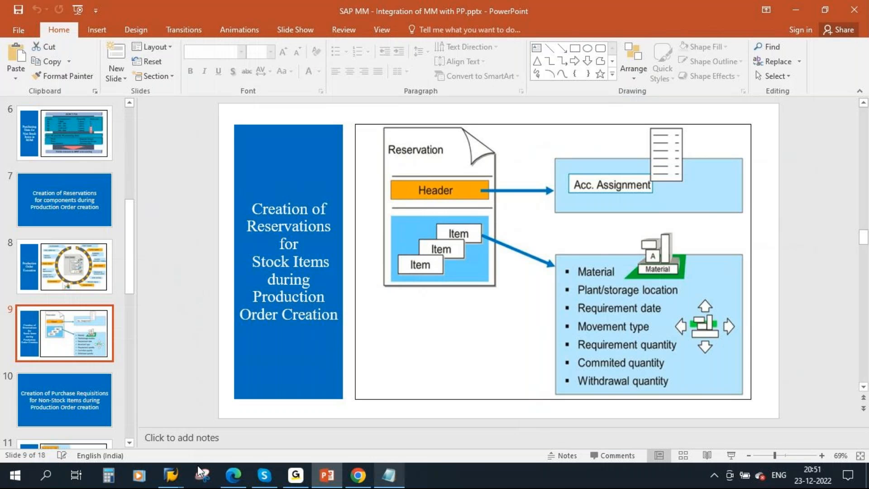
Step: Switch to the SAP Change material BOM session, leave it, and display the stock/requirements list (MD04) for material 60000016 in plant 0001
mouse_move(171, 475)
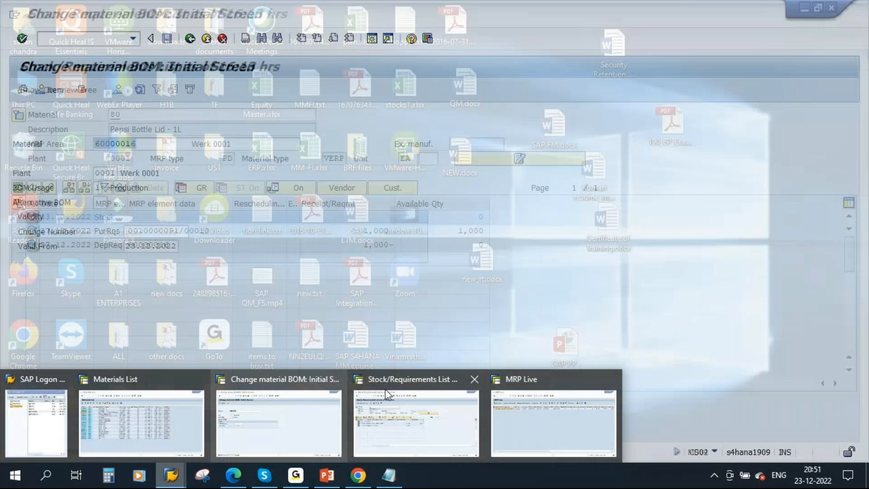
left_click(385, 389)
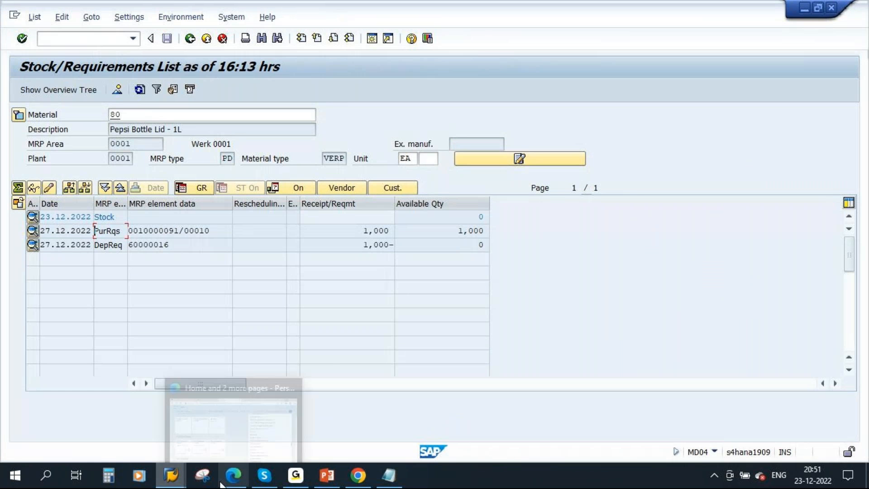
mouse_move(172, 475)
left_click(279, 417)
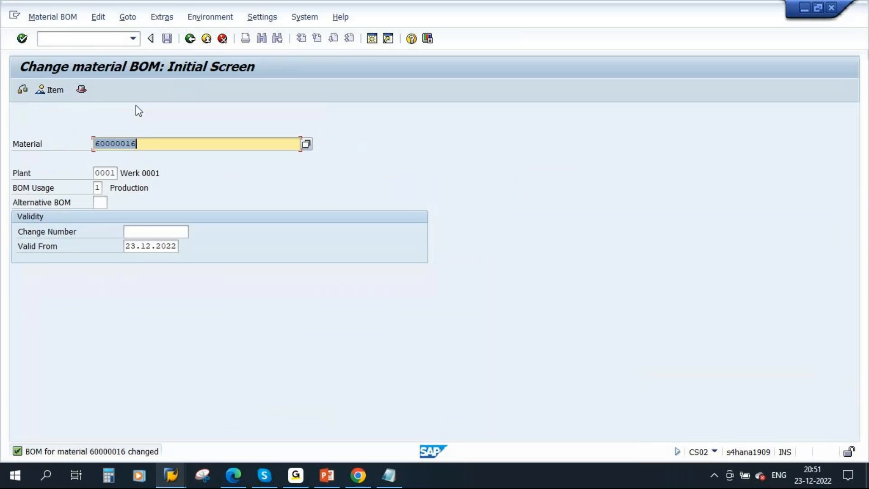
left_click(190, 39)
type("MD04")
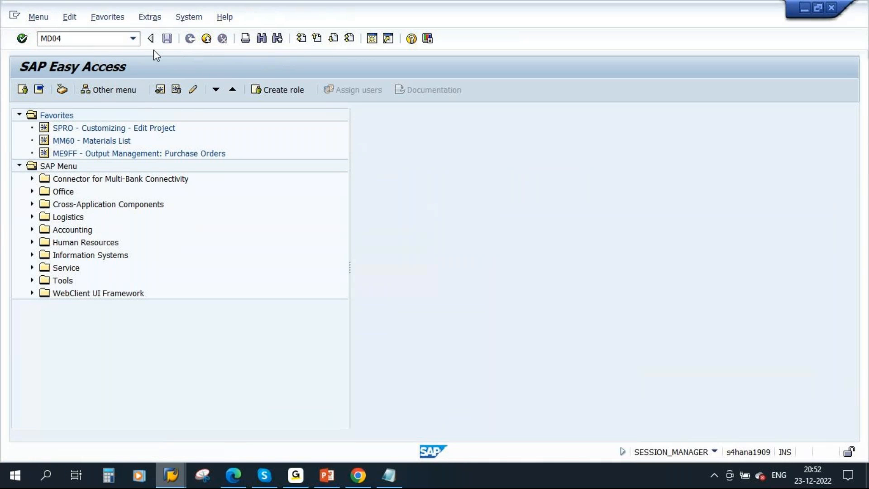
key("Return")
key("Return")
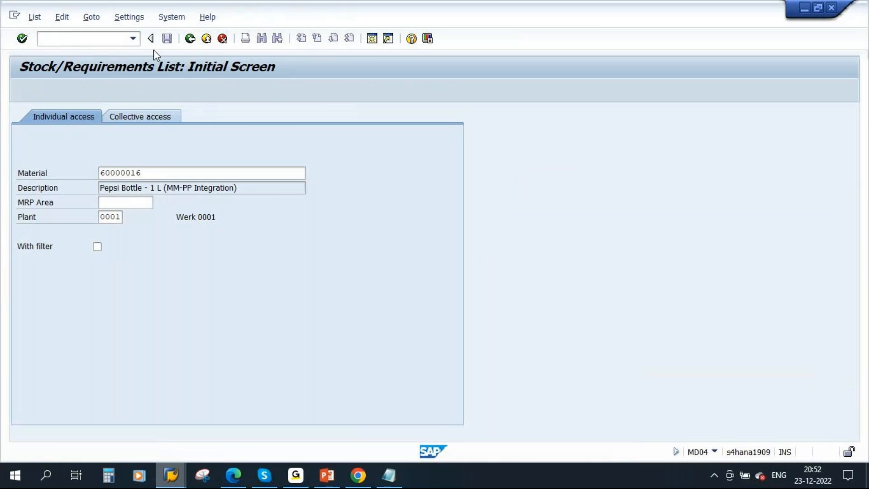
Step: Open the planned order's details in the stock/requirements list and convert it into a production order
left_click_drag(209, 231, 128, 231)
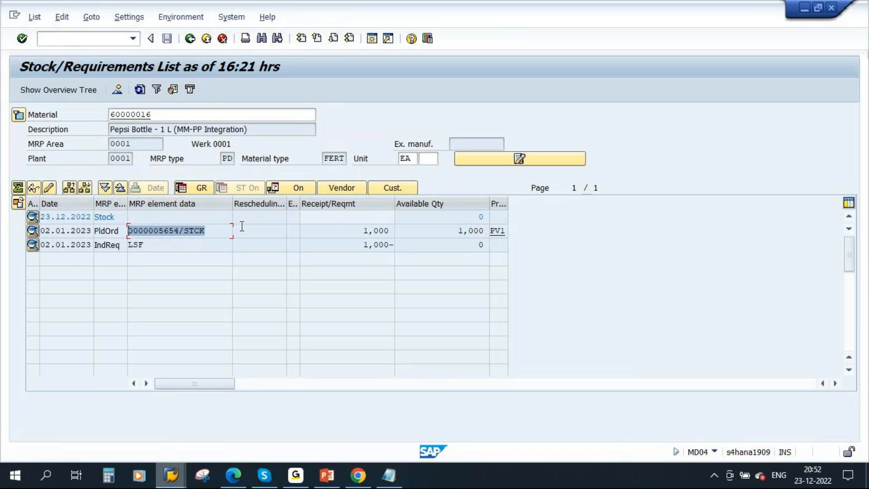
double_click(176, 232)
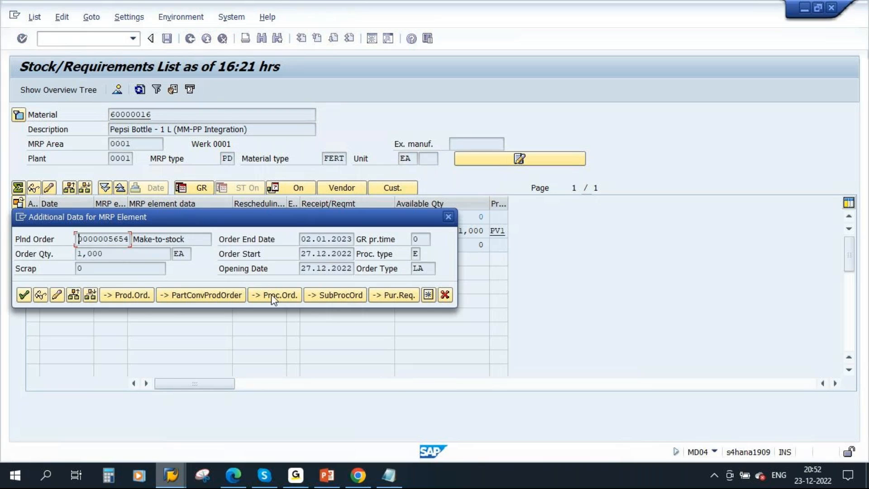
left_click(130, 296)
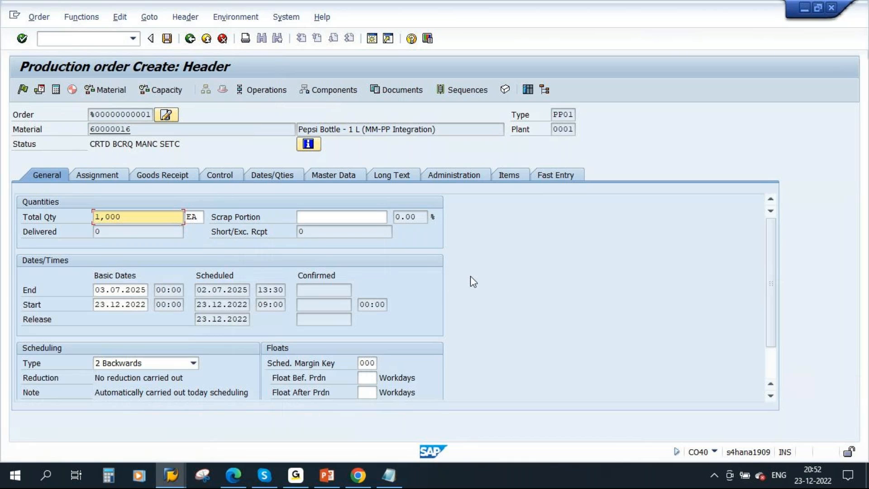
Step: Examine the material and total quantity in the converted production order's header, and leave the order without saving
left_click_drag(145, 131, 88, 130)
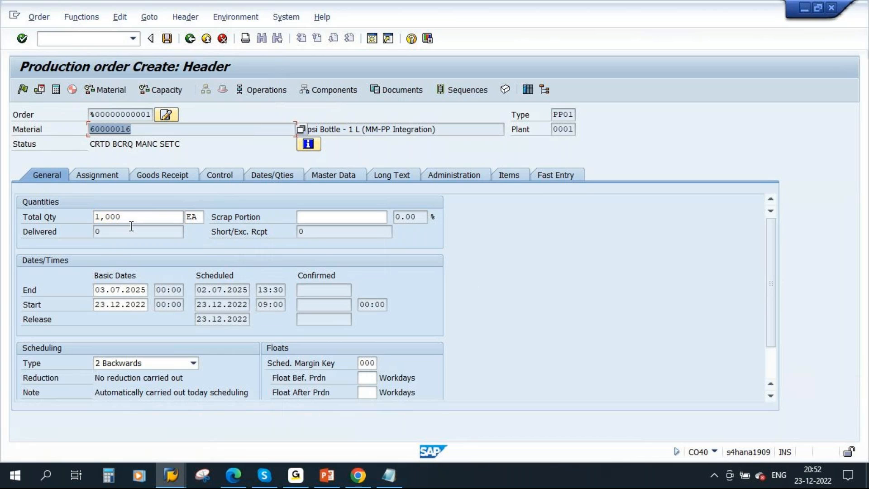
left_click_drag(132, 217, 72, 219)
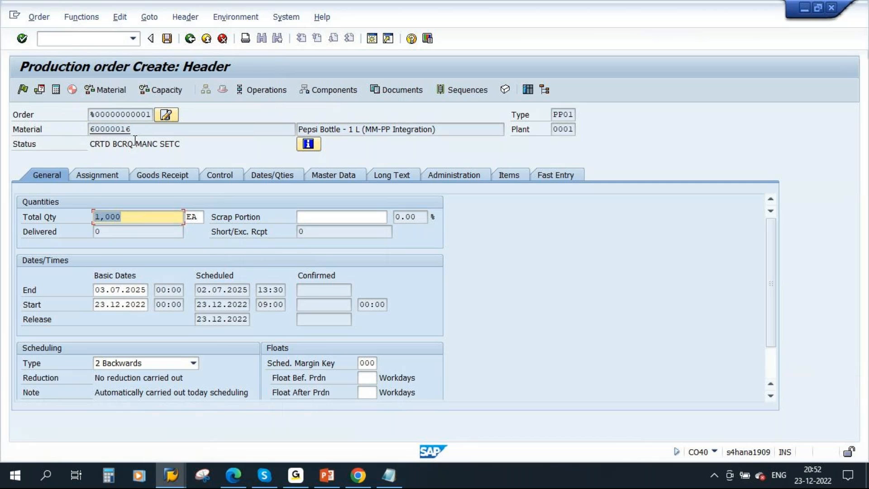
left_click_drag(141, 129, 88, 130)
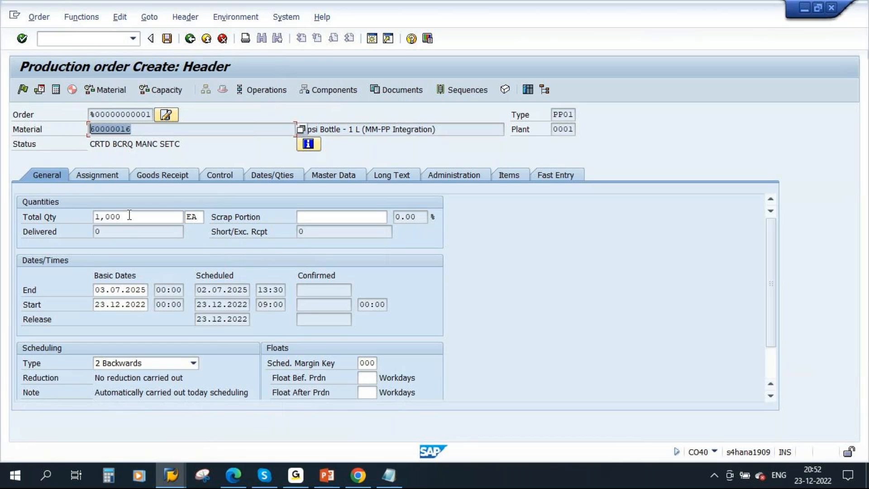
left_click_drag(129, 216, 72, 217)
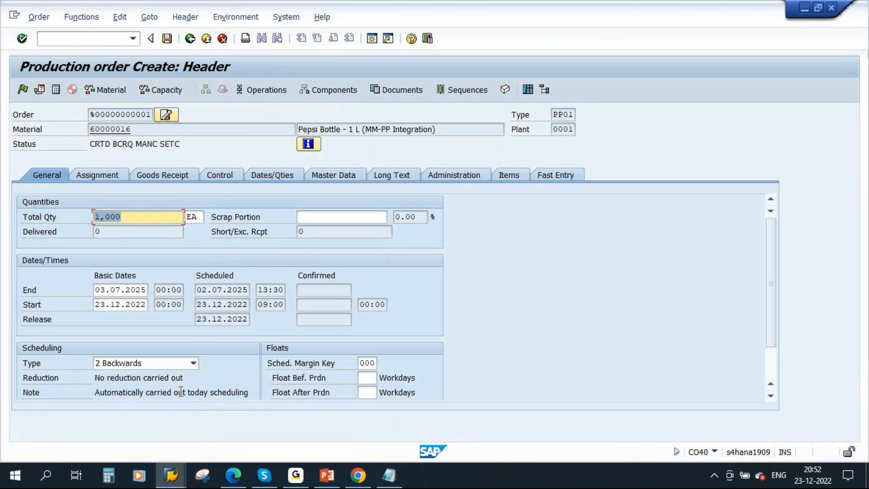
left_click(190, 40)
left_click(262, 286)
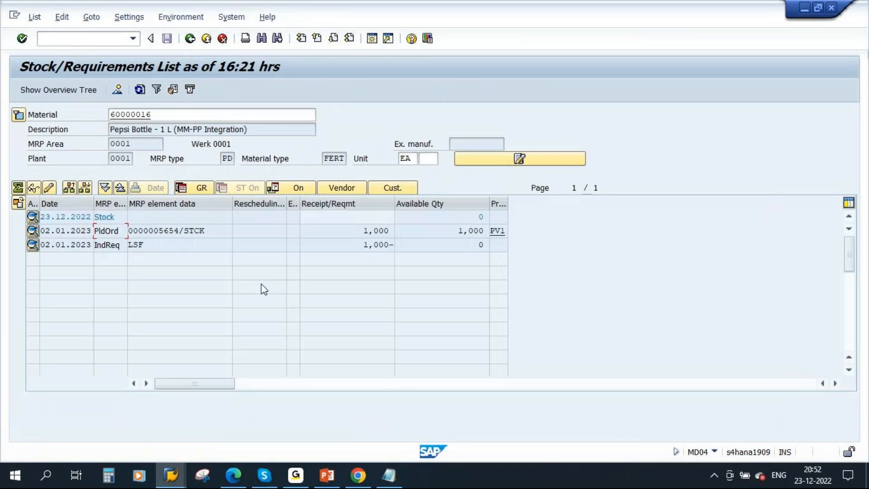
Step: Switch to the MRP Live session and start production order creation there with transaction CO01
mouse_move(171, 478)
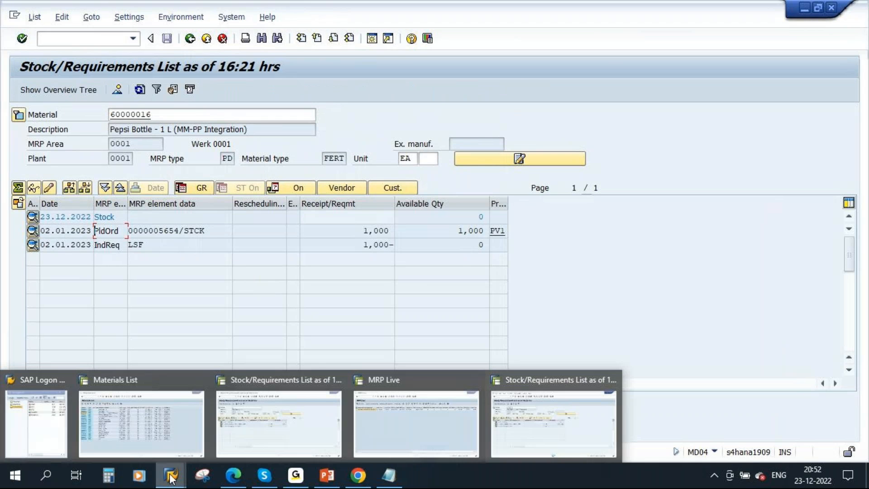
left_click(466, 379)
left_click(70, 46)
type("/NCO01")
key("Return")
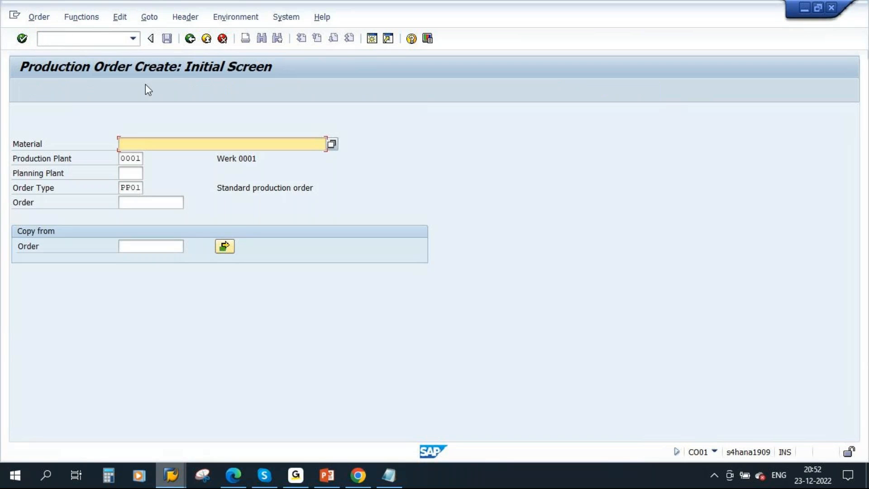
Step: Enter material 60000016 with production plant 0001 and order type PP01, and continue to the production order header
left_click(165, 144)
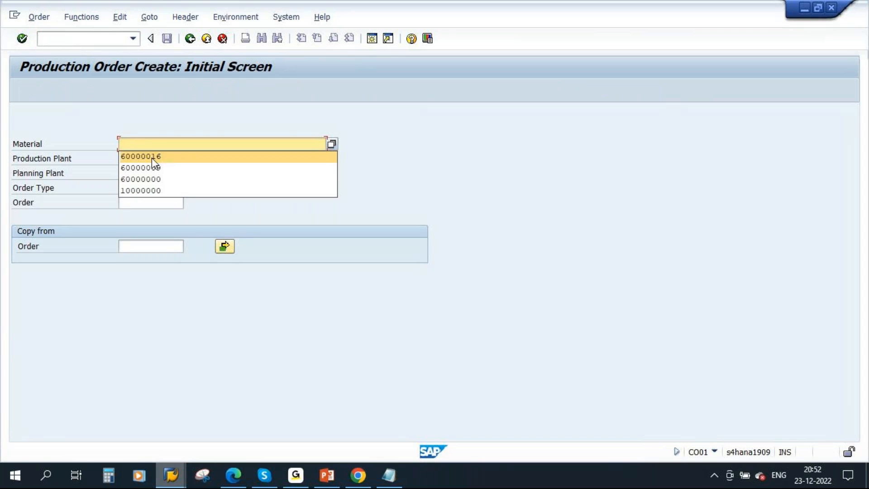
left_click(151, 157)
left_click_drag(163, 144, 91, 146)
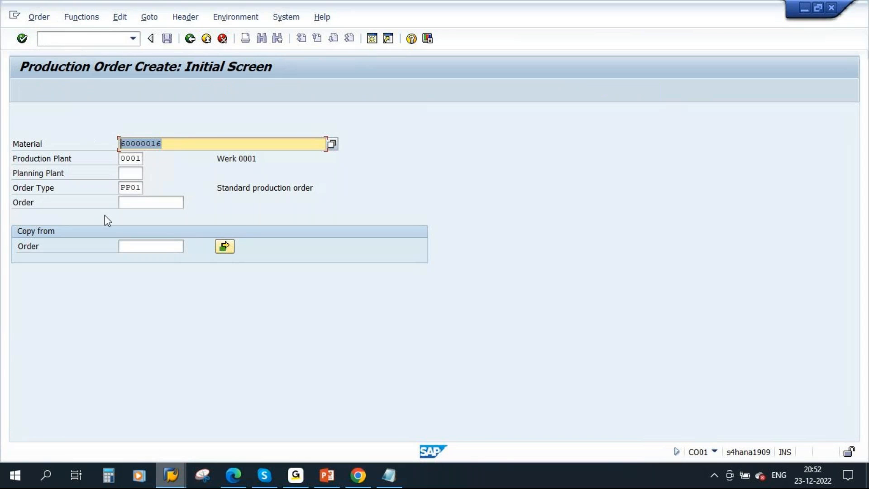
left_click(131, 159)
left_click_drag(121, 159, 176, 237)
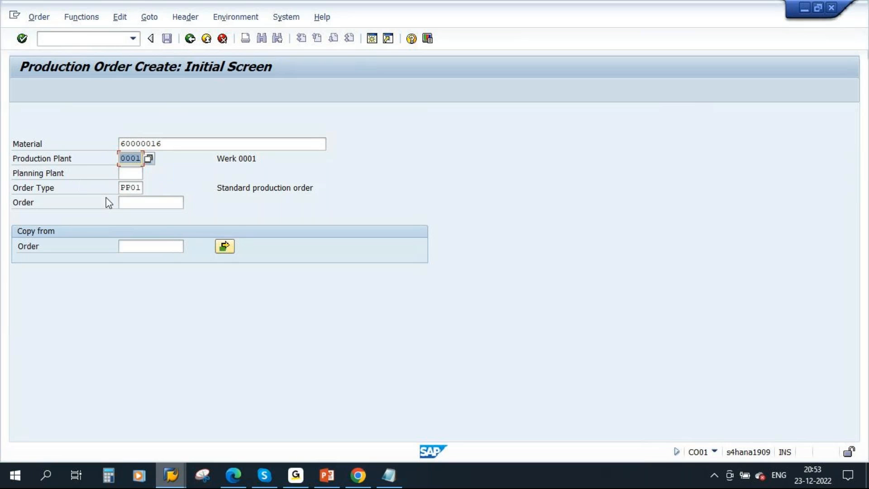
left_click_drag(124, 192, 173, 190)
left_click(172, 245)
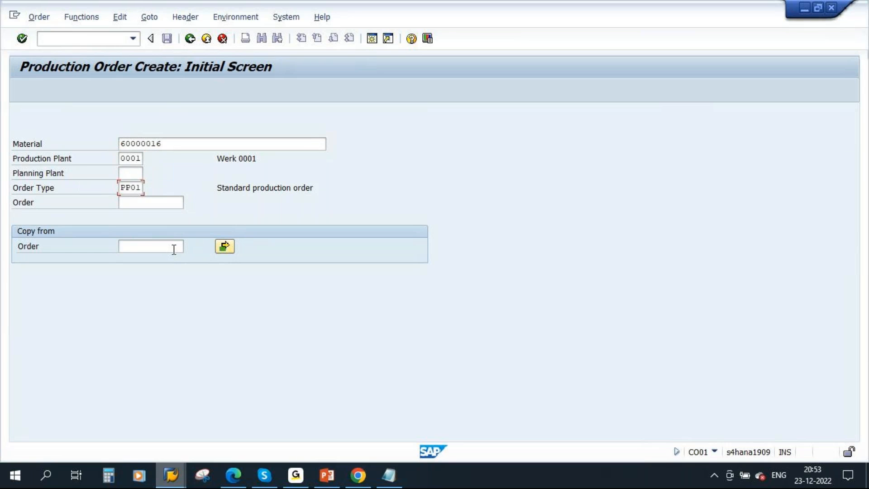
key("Return")
Step: Set the production order's total quantity to 1000 and its scheduling type to Current date, and run the scheduling
left_click(127, 218)
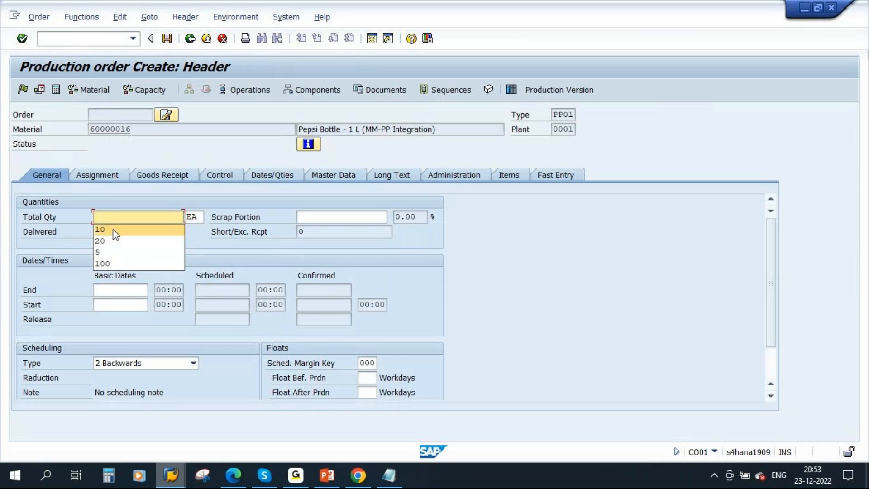
type("1000")
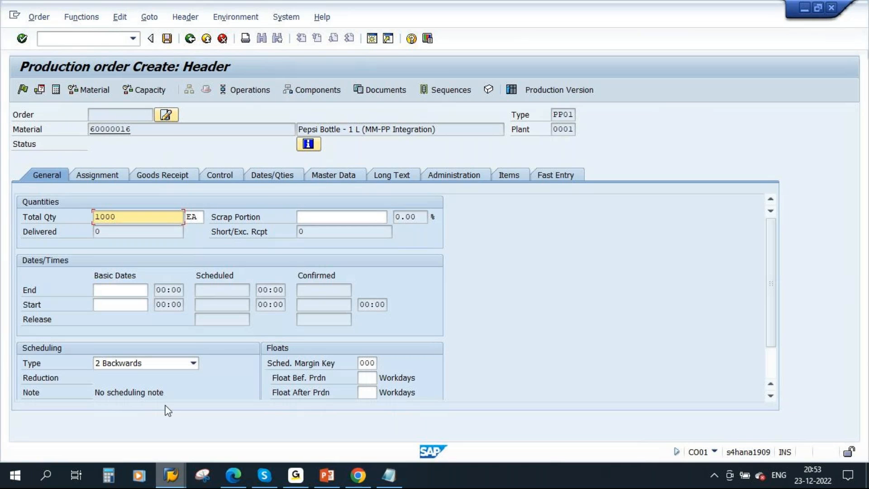
left_click(193, 362)
left_click(102, 408)
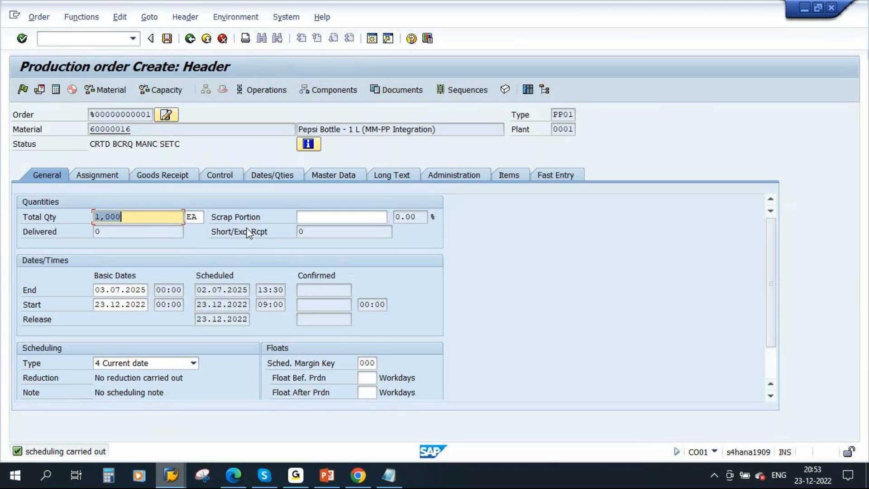
Step: Examine the production order's components and their required quantities in the component overview
left_click(338, 91)
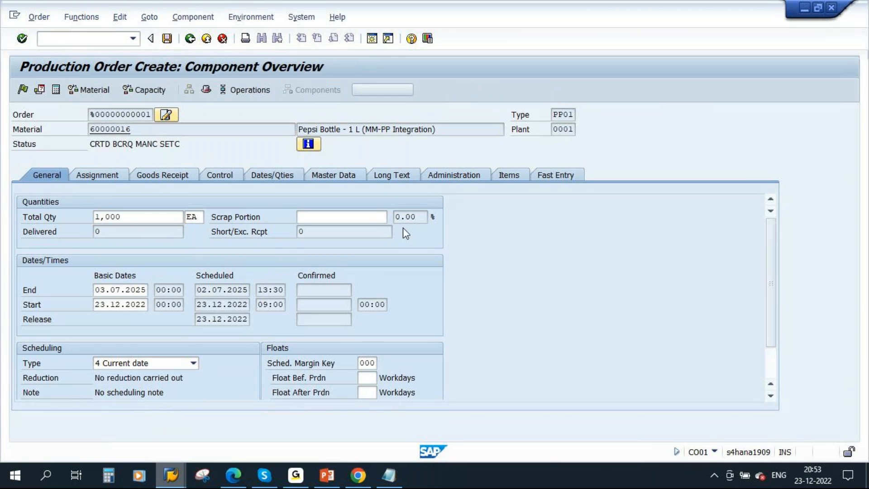
left_click_drag(254, 200, 108, 218)
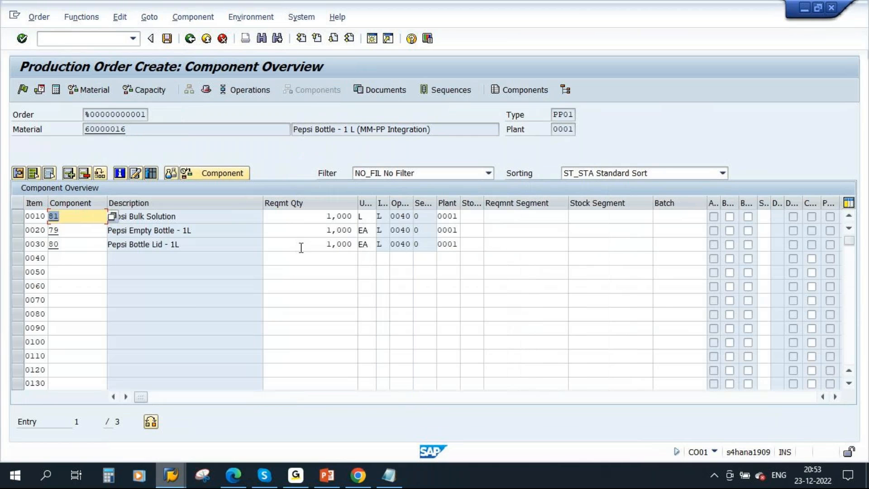
left_click(182, 217)
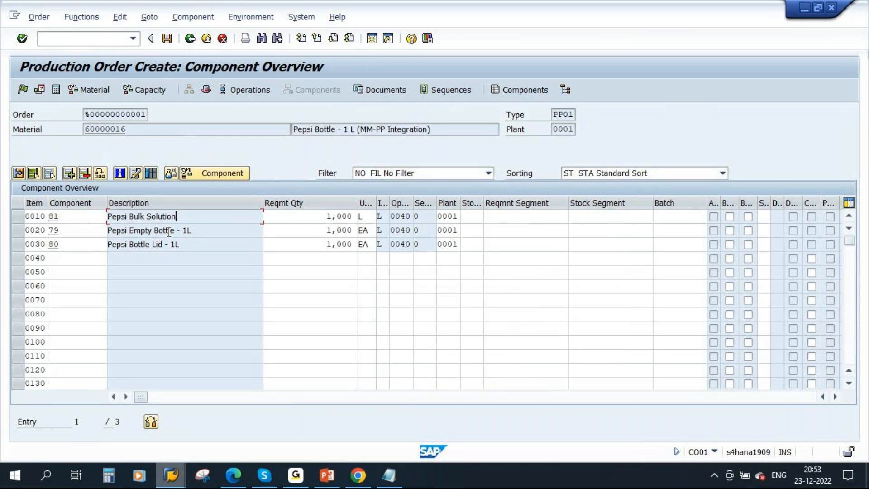
Step: Return to the order header, create a batch in the goods receipt data, and save the order despite the cost calculation error
left_click(205, 88)
left_click(161, 175)
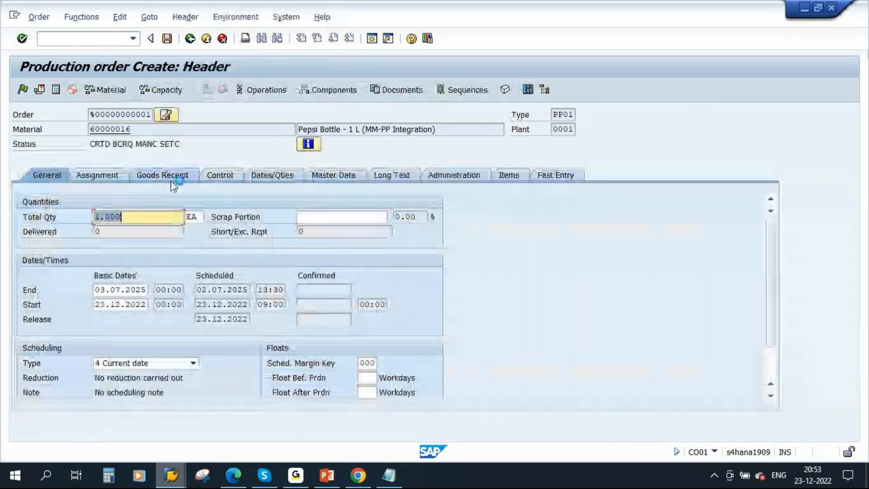
left_click(410, 349)
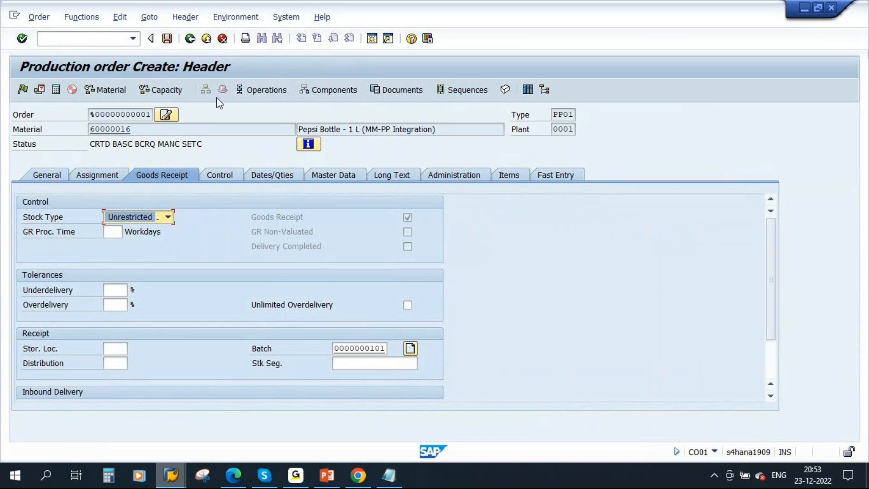
left_click(167, 39)
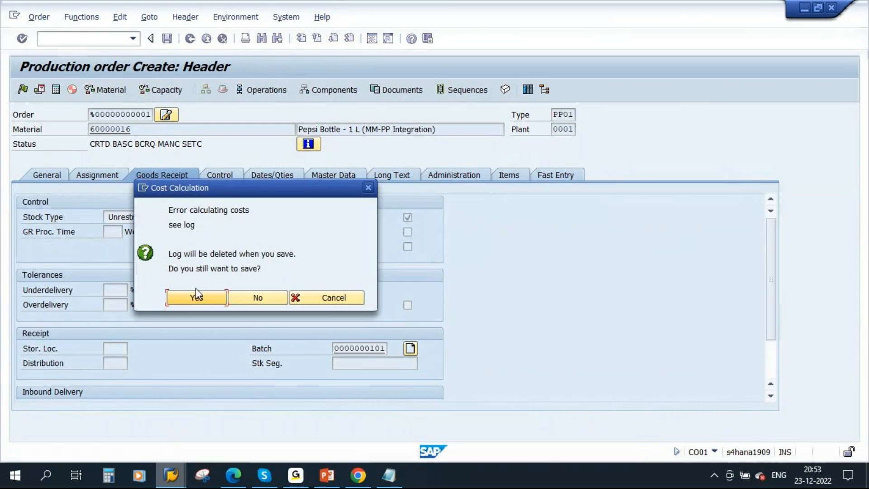
left_click(200, 298)
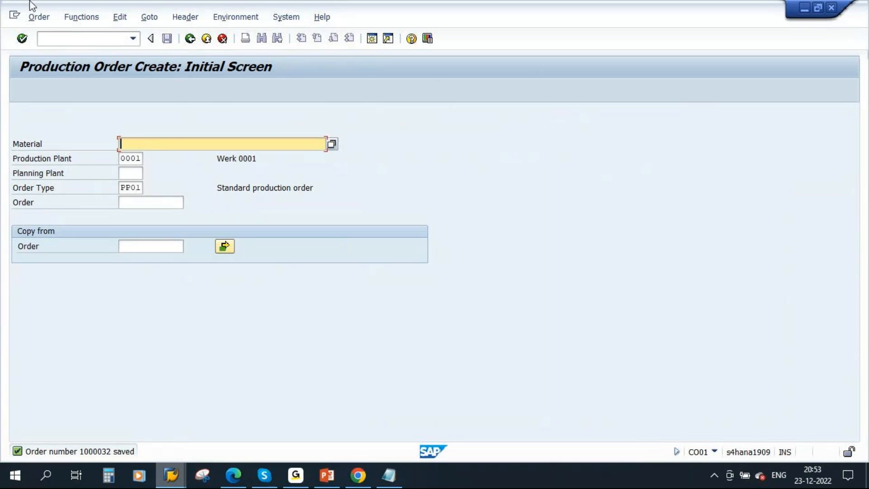
Step: Open the newly saved production order in display mode
left_click(38, 17)
left_click(52, 99)
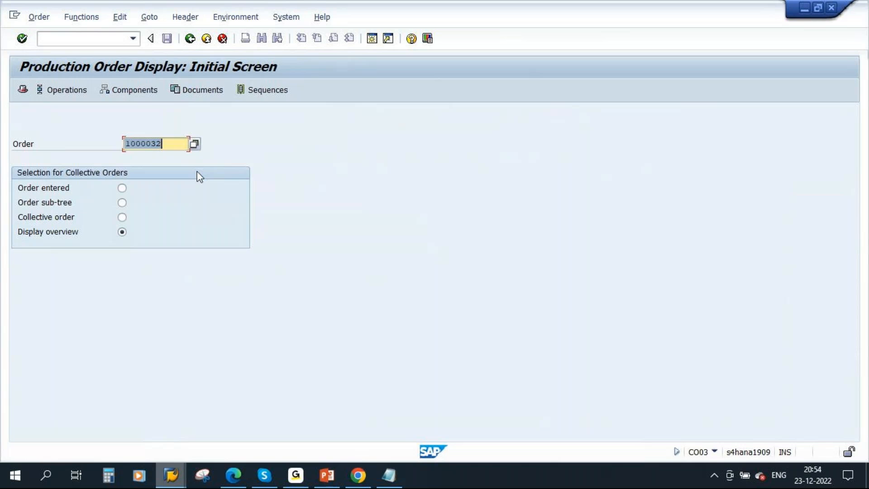
key("Return")
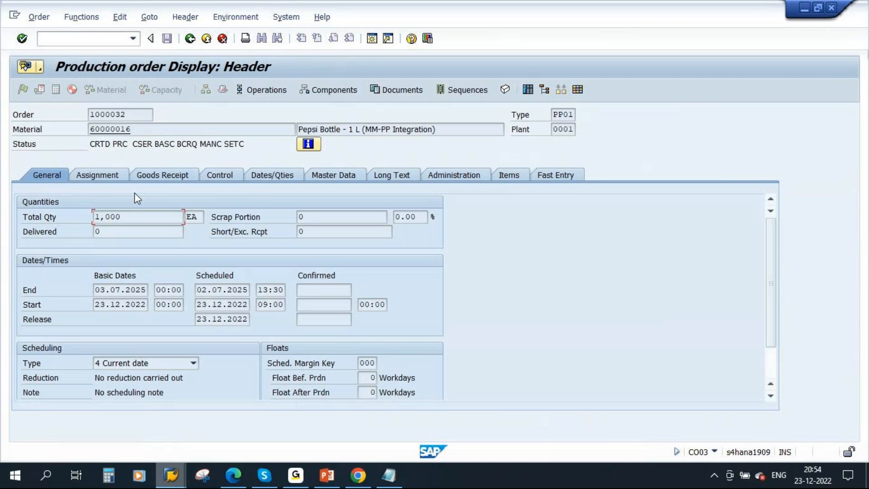
Step: Look up the reservation number in the production order's assignment data
left_click(109, 177)
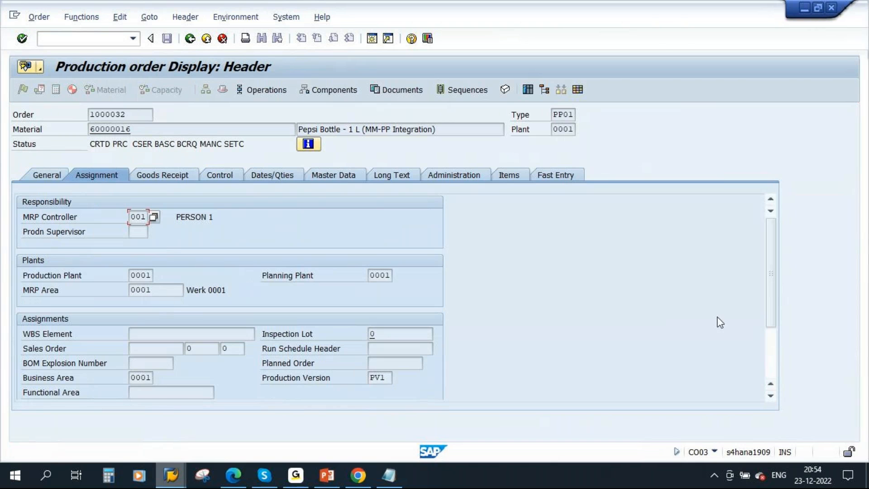
left_click_drag(764, 285, 772, 314)
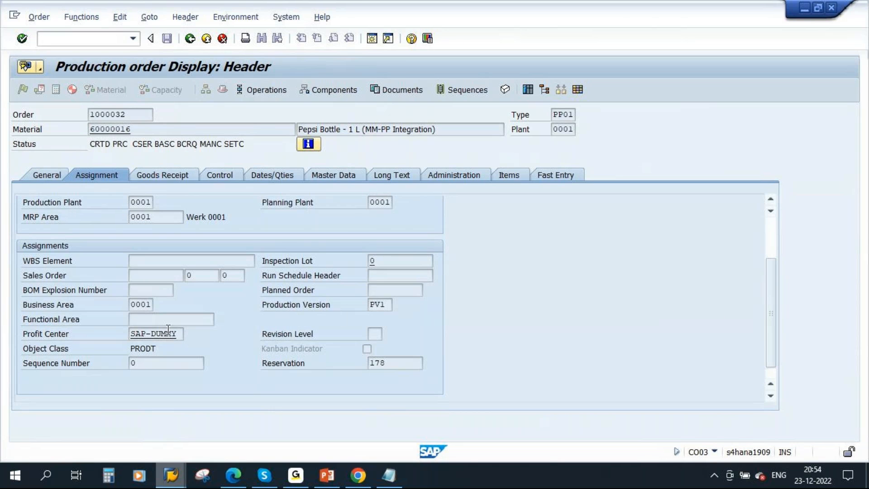
scroll(460, 339, "up", 1)
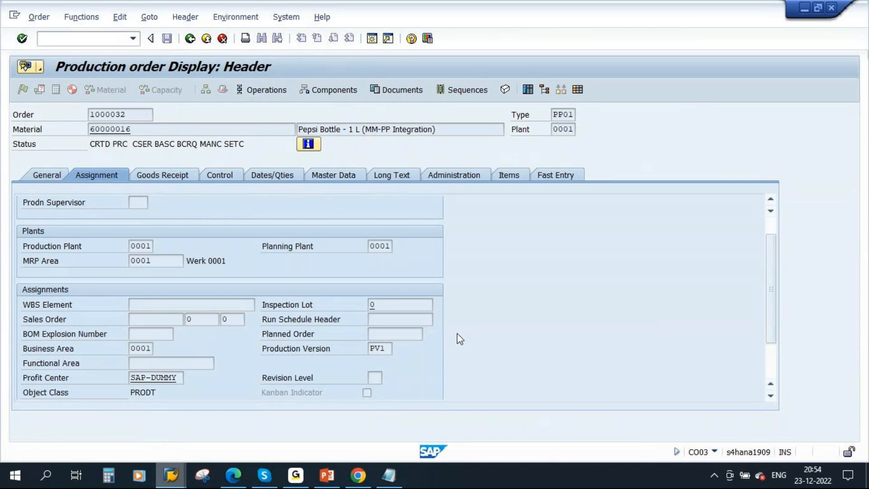
scroll(457, 334, "down", 1)
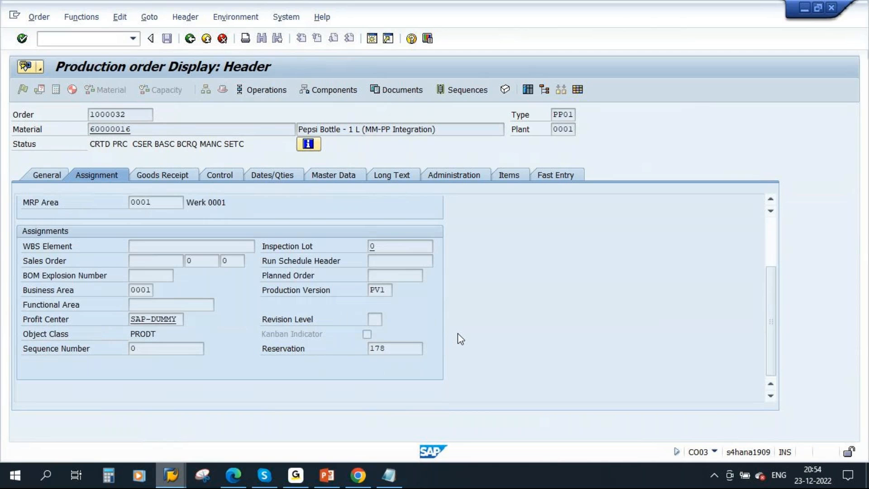
double_click(402, 349)
Step: Switch to the session with the stock/requirements list, start transaction MB23 there and display reservation 178
mouse_move(171, 476)
left_click(557, 424)
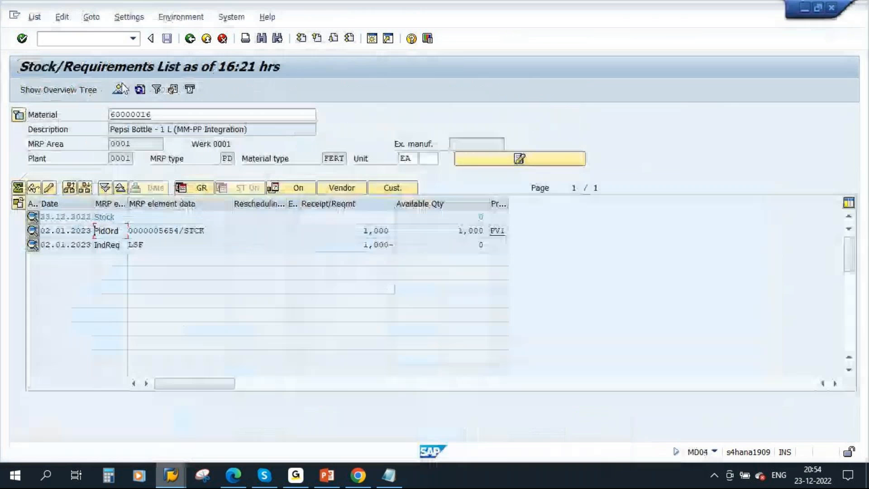
left_click(68, 39)
type("/NM")
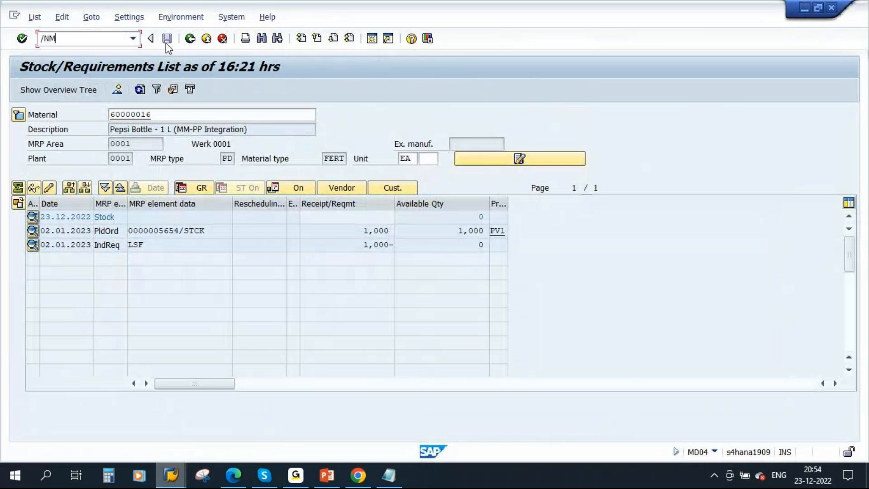
type("D")
type("D04")
key("Return")
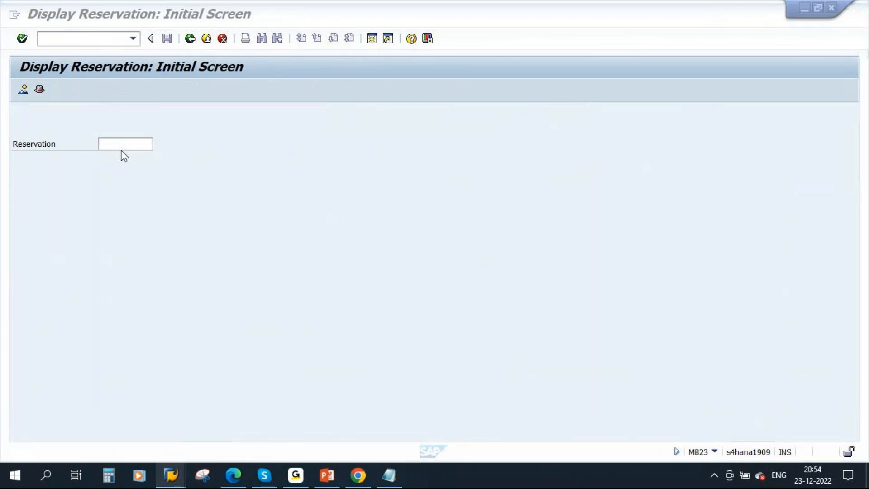
left_click(142, 149)
type("178")
key("Return")
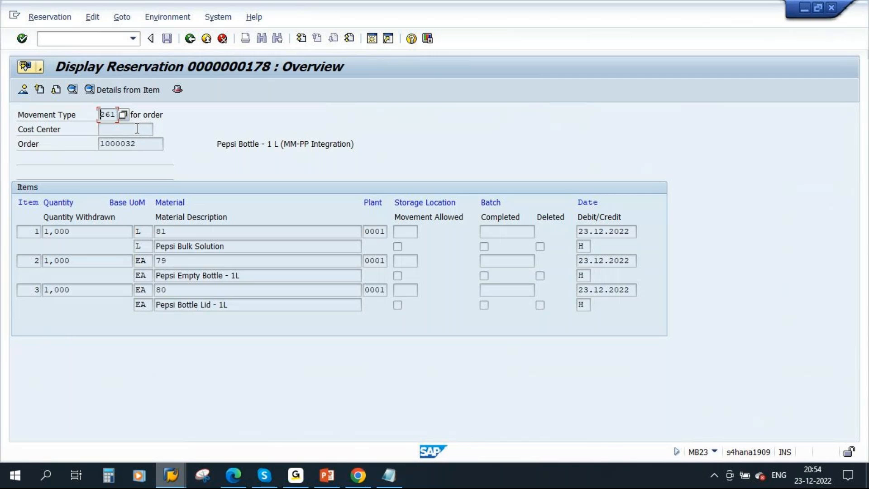
Step: Check the movement type and the assigned order in the reservation's header
double_click(107, 115)
double_click(141, 146)
left_click_drag(140, 146, 72, 167)
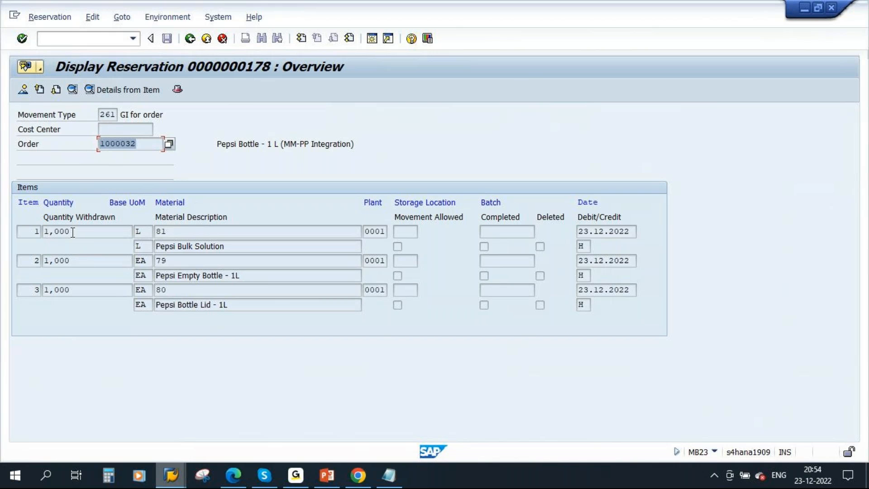
Step: Examine the quantities, materials and plants of the three reservation items
left_click_drag(73, 232, 28, 235)
left_click_drag(77, 263, 40, 267)
left_click_drag(73, 289, 40, 290)
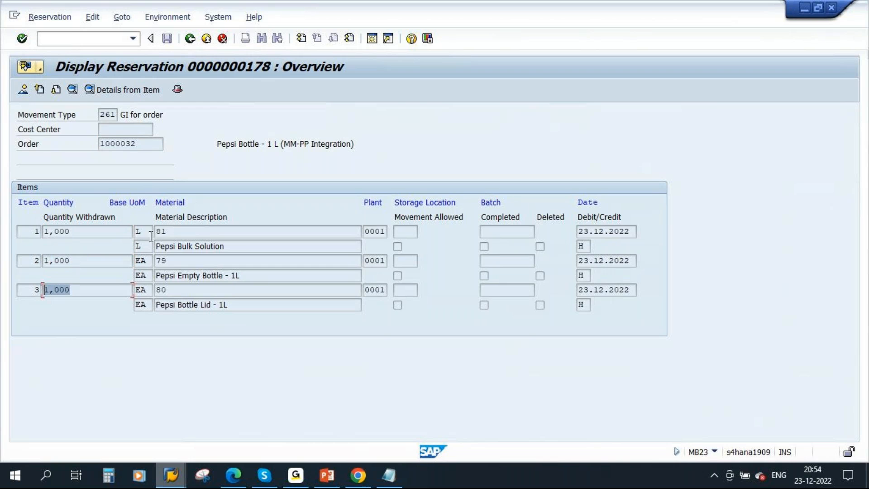
left_click_drag(171, 231, 155, 232)
left_click_drag(165, 260, 155, 262)
left_click_drag(181, 290, 155, 290)
left_click(375, 232)
left_click(373, 262)
left_click(370, 289)
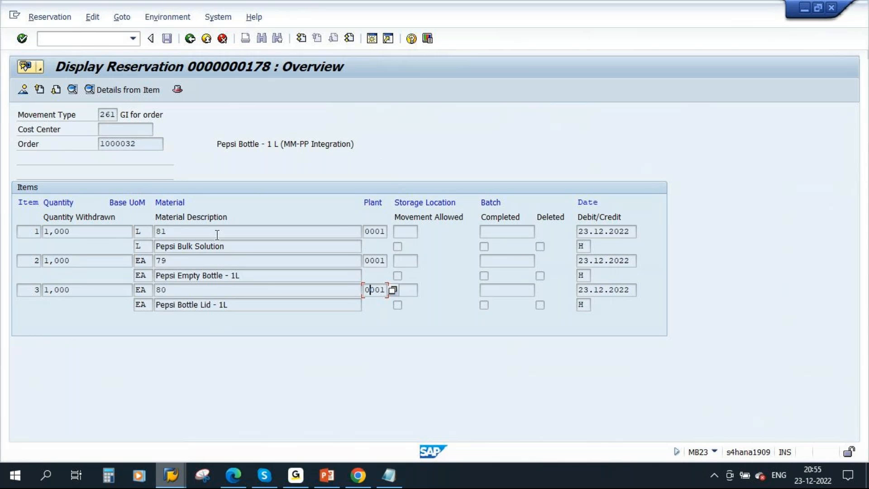
Step: Switch to the Notepad notes and start a point numbered 4 below the line about reservations for components
left_click(389, 484)
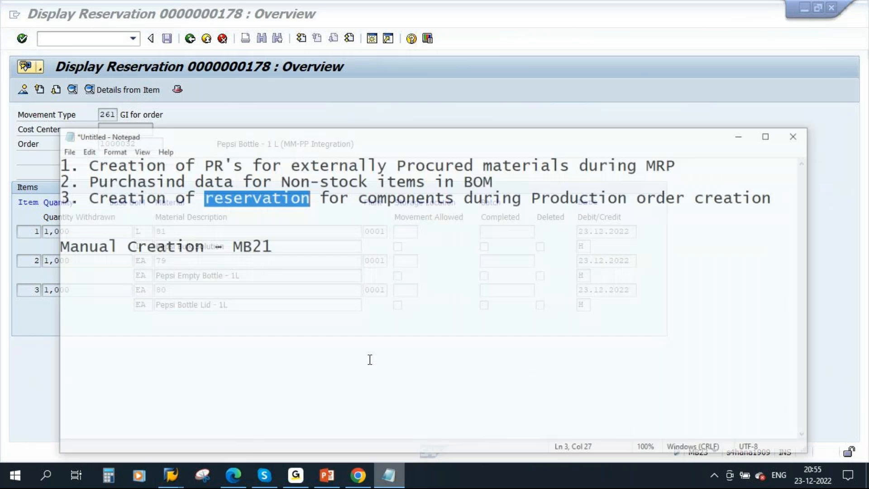
left_click(281, 179)
key("End")
key("Return")
type("4.")
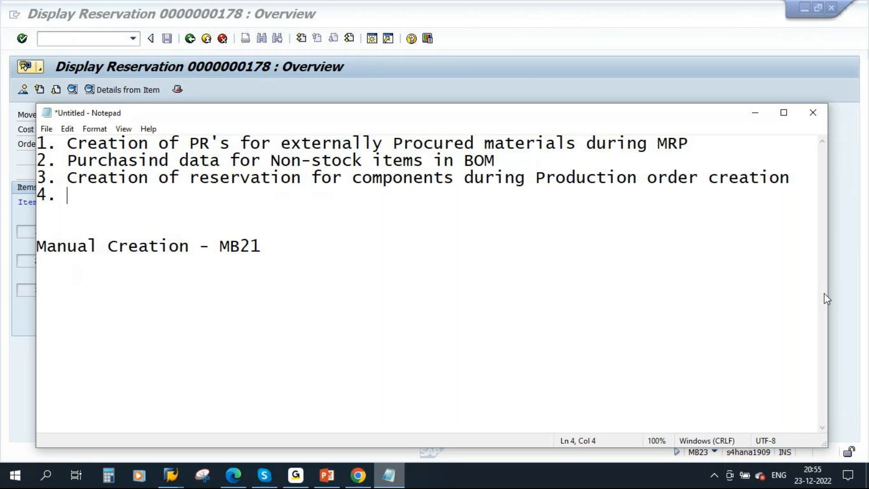
Step: Switch to the PowerPoint deck and present slide 10 on creating purchase requisitions for non-stock items full screen
left_click(327, 475)
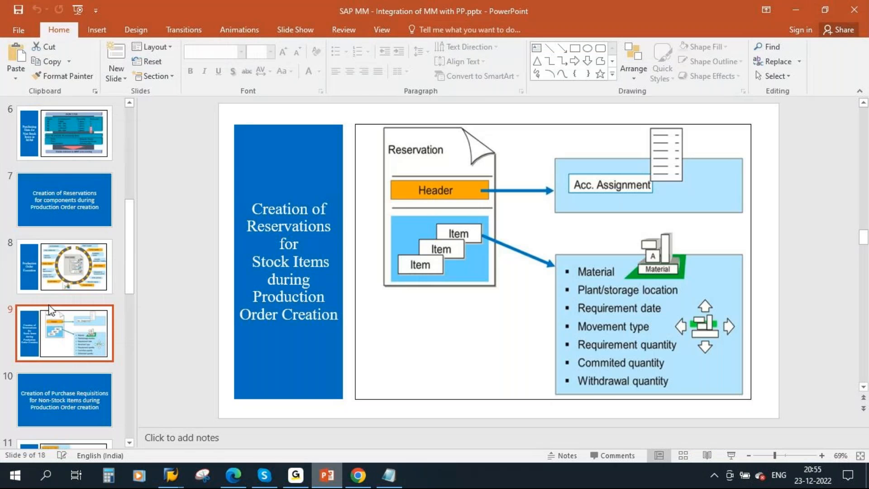
scroll(64, 292, "down", 3)
left_click(62, 277)
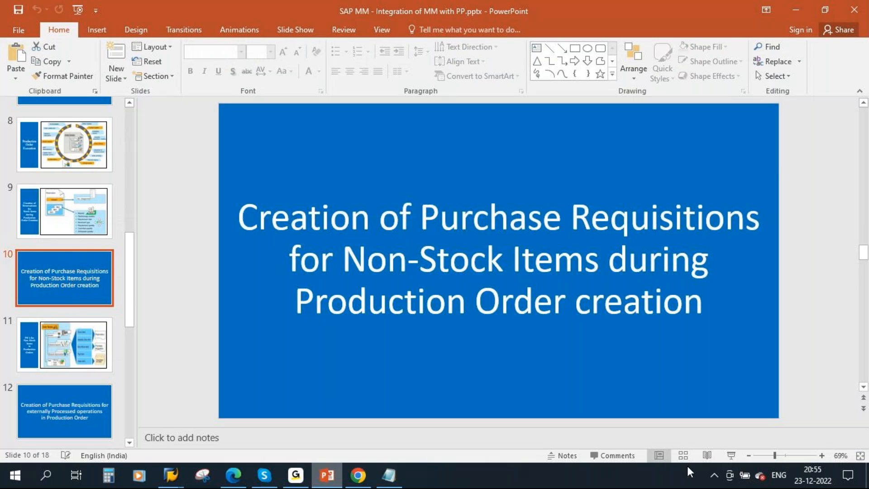
left_click(732, 456)
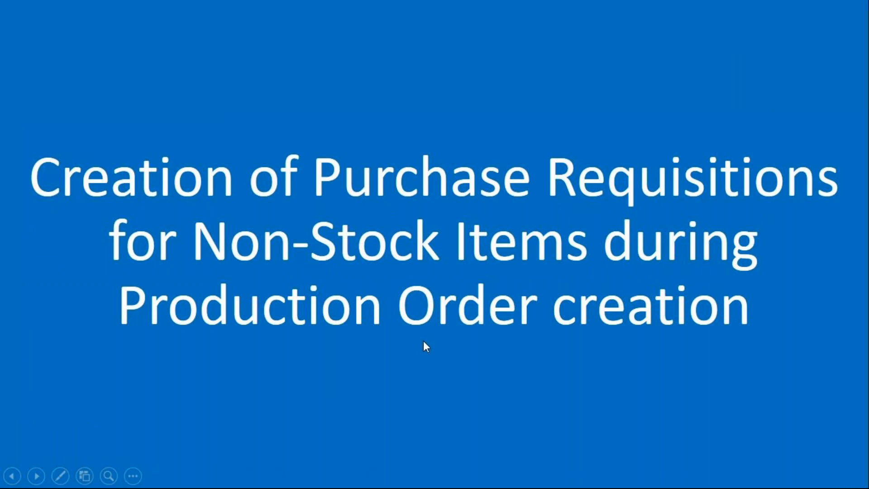
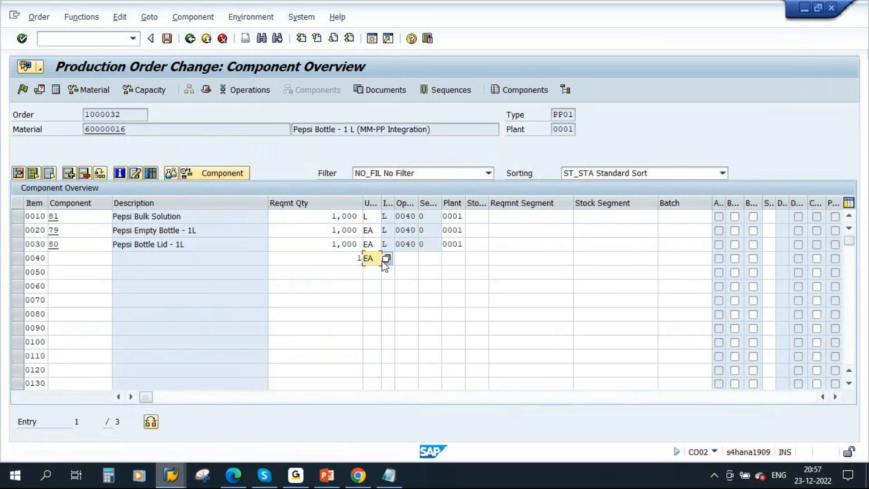
Step: Complete component item 0040 with item category N, operation 0040 and plant 0001, and continue to its purchasing data
key("Tab")
type("N")
key("Return")
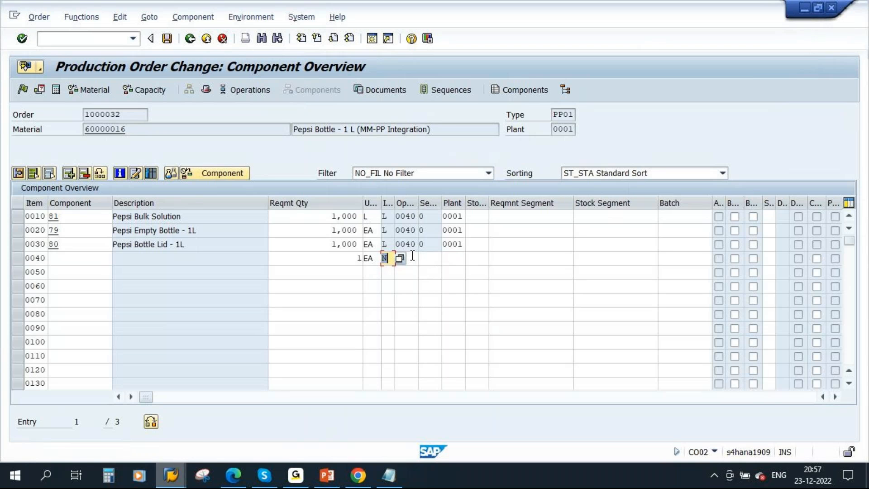
left_click(413, 257)
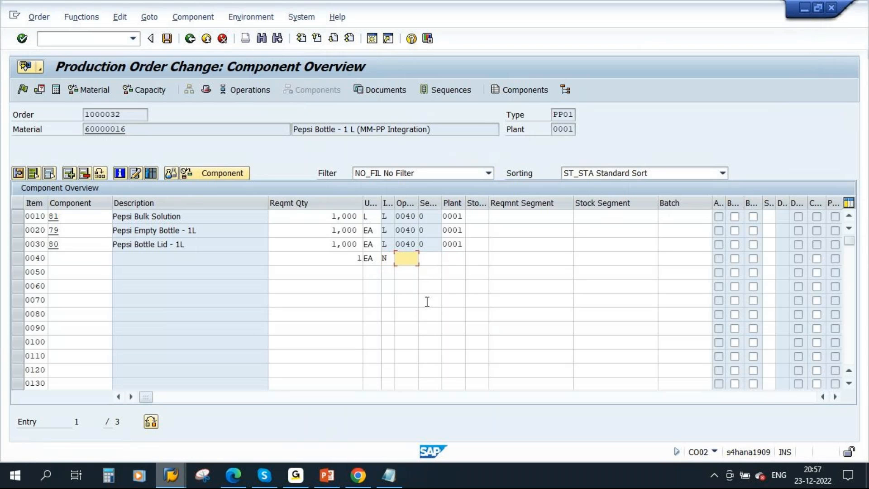
type("0040")
left_click(451, 258)
type("0001")
key("Return")
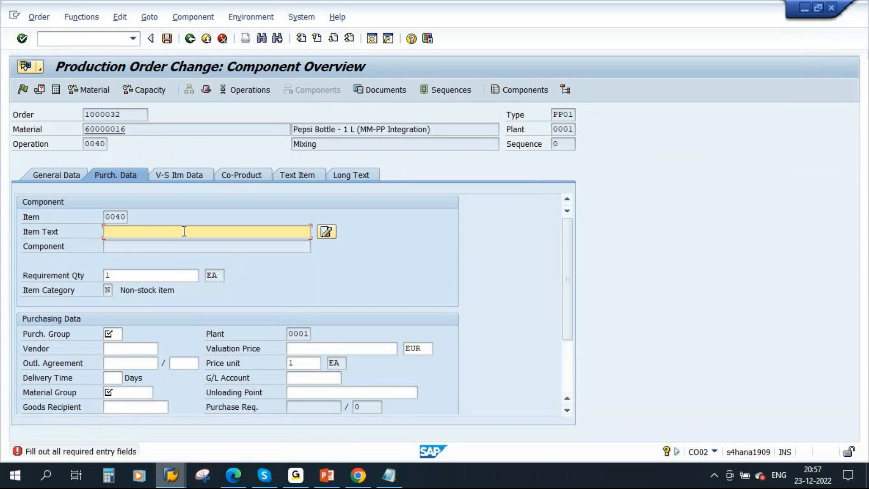
Step: Enter "bottle Labels" as the item text of the non-stock component
type("Lables")
key("Left")
key("Left")
key("Left")
key("Left")
key("Left")
key("Left")
type("bottle")
key("Right")
key("Right")
key("Right")
key("Right")
key("Right")
key("BackSpace")
key("BackSpace")
type("el")
Step: Assign purchasing group 001 and set the valuation price to 4 EUR for the non-stock item
scroll(344, 315, "down", 3)
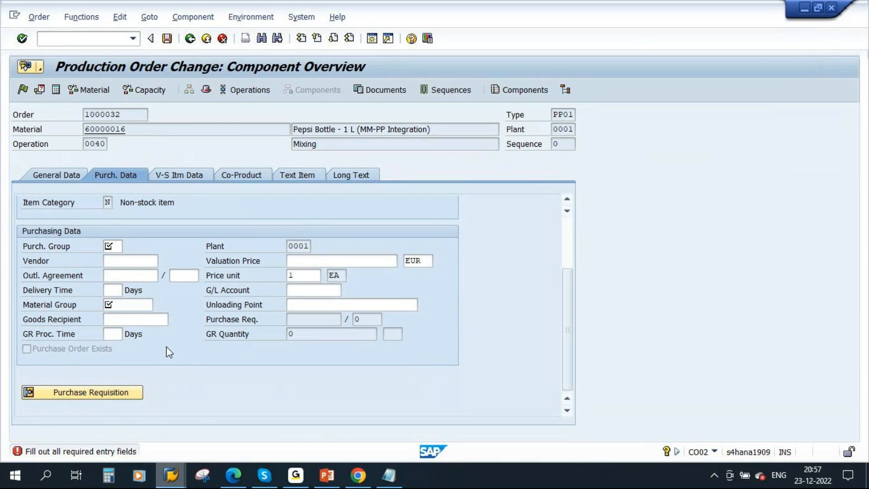
left_click(116, 247)
left_click(128, 246)
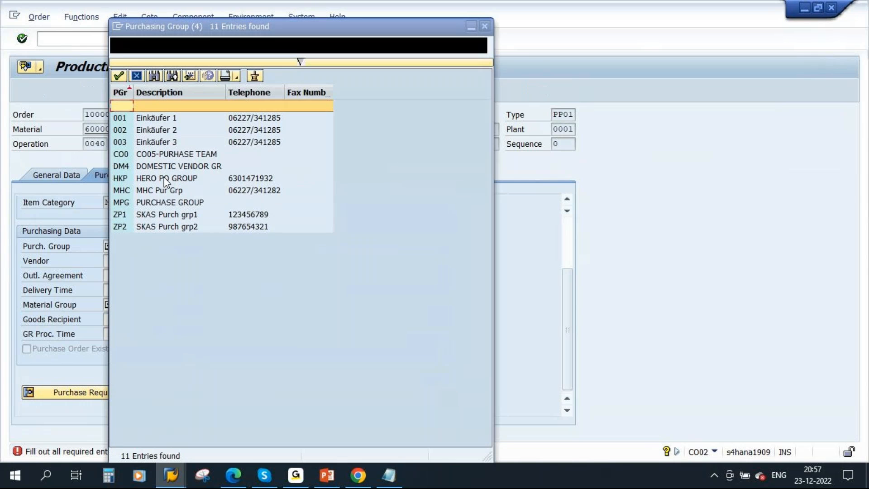
double_click(122, 118)
left_click(322, 258)
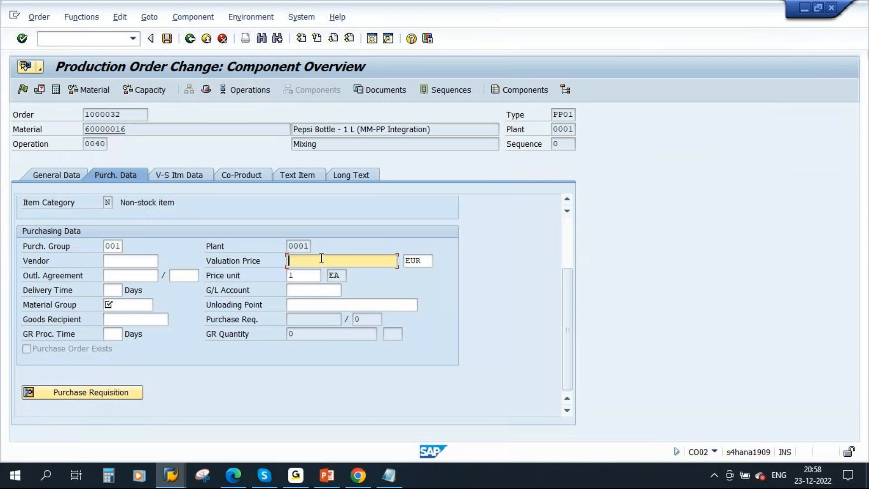
type("4")
Step: Set material group 01 and a delivery time of 4 days, then confirm the item and accept the delivery date
left_click(126, 304)
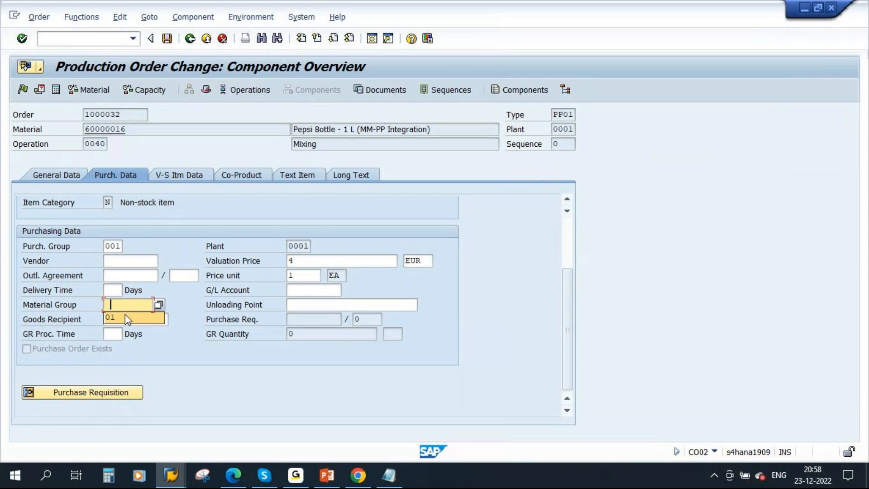
key("F4")
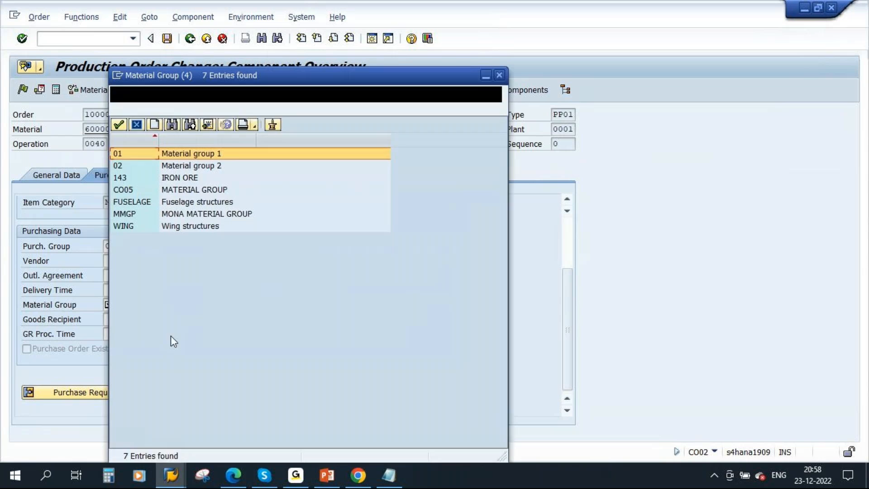
double_click(178, 159)
left_click(117, 290)
type("4")
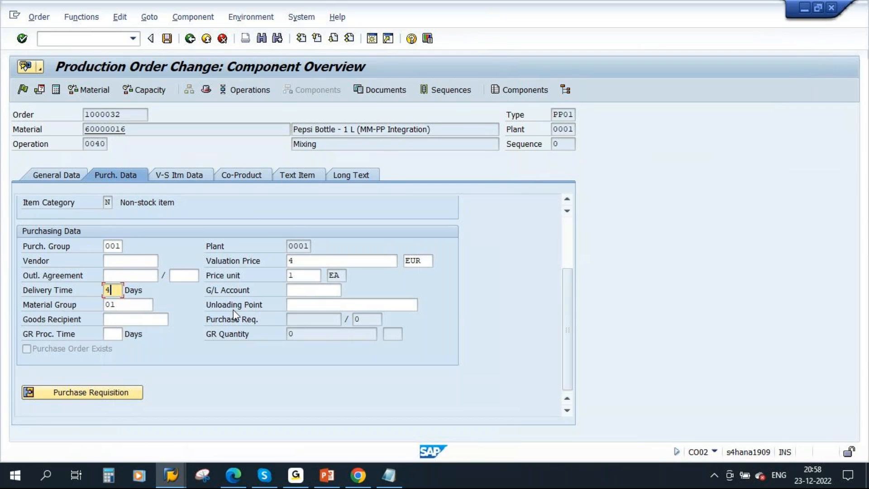
key("Return")
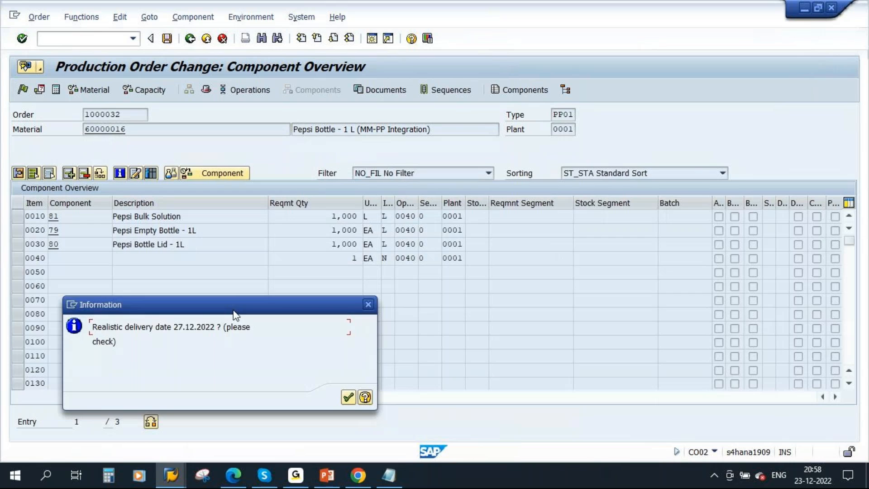
left_click(348, 397)
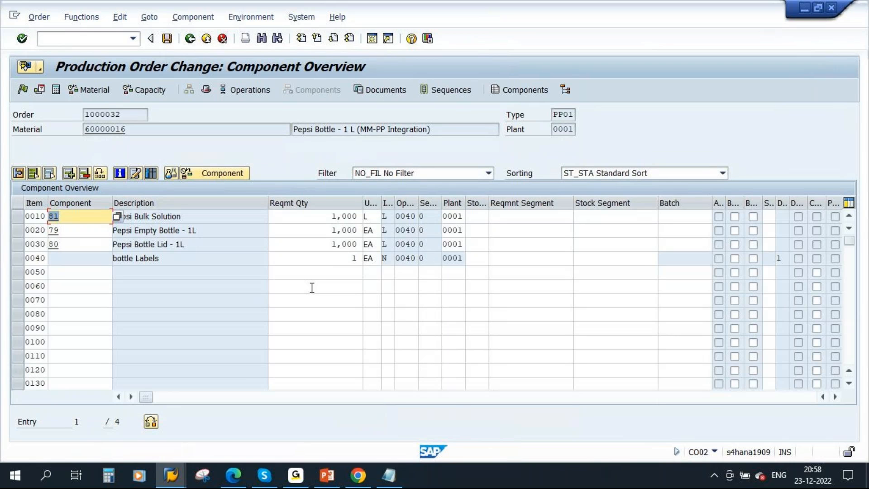
Step: Open the details of the bottle Labels item and review its purchasing data
left_click(16, 258)
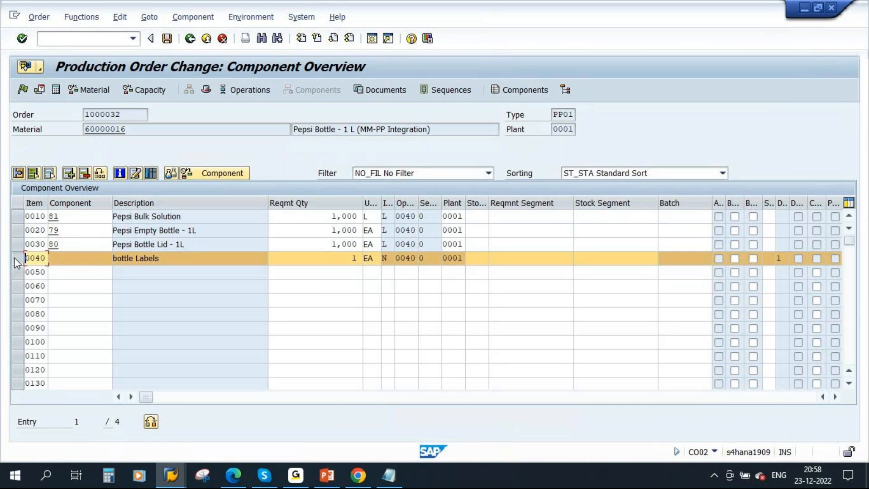
left_click(18, 173)
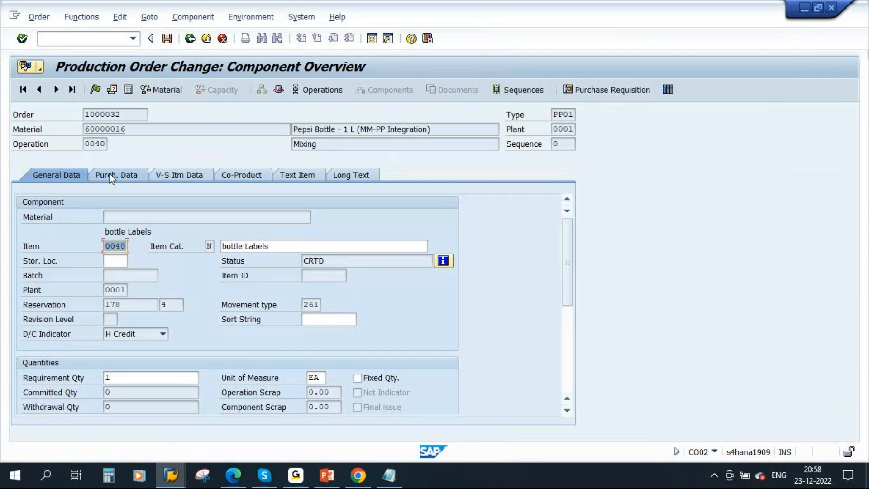
left_click(112, 178)
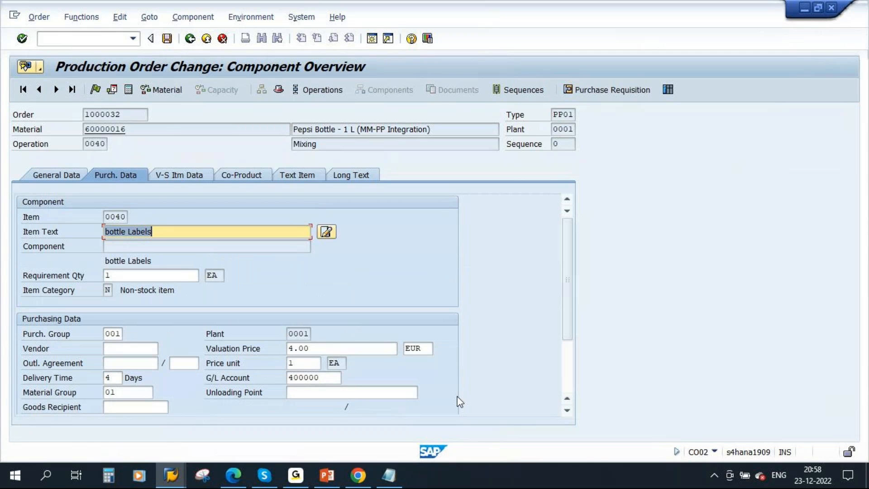
left_click(565, 372)
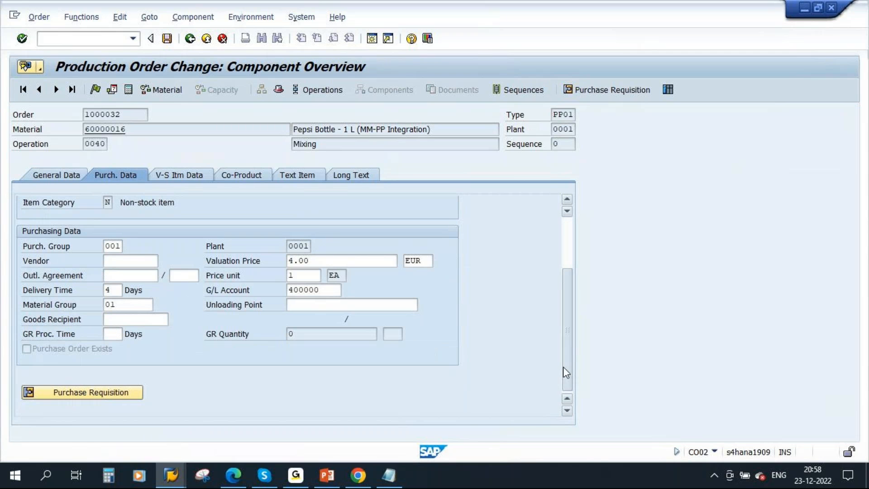
left_click_drag(563, 368, 565, 272)
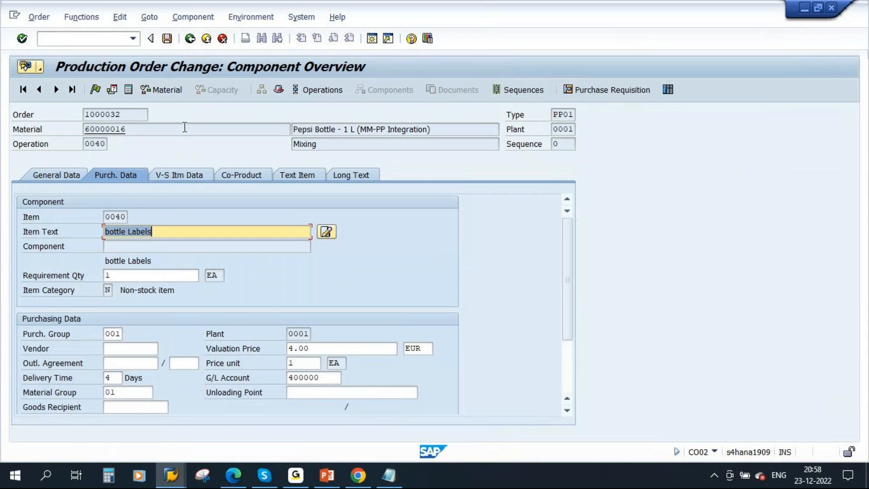
Step: Return to the component overview and save the production order despite the cost calculation error
left_click(190, 38)
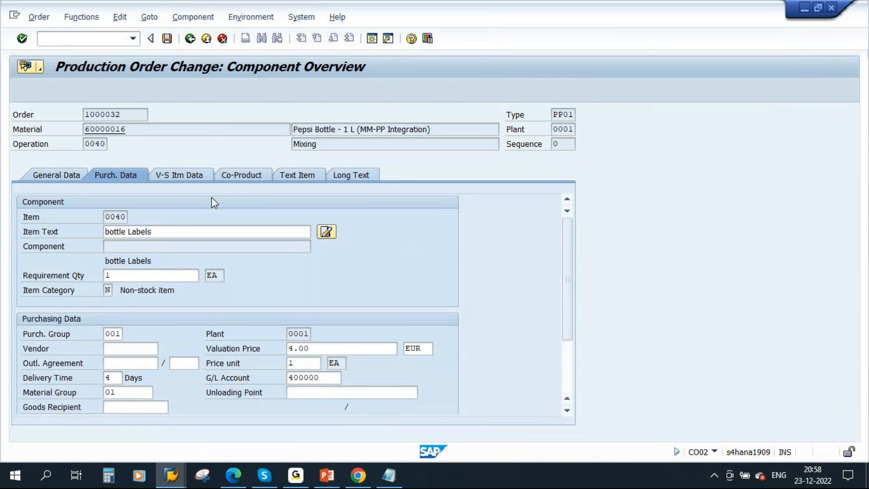
left_click(167, 39)
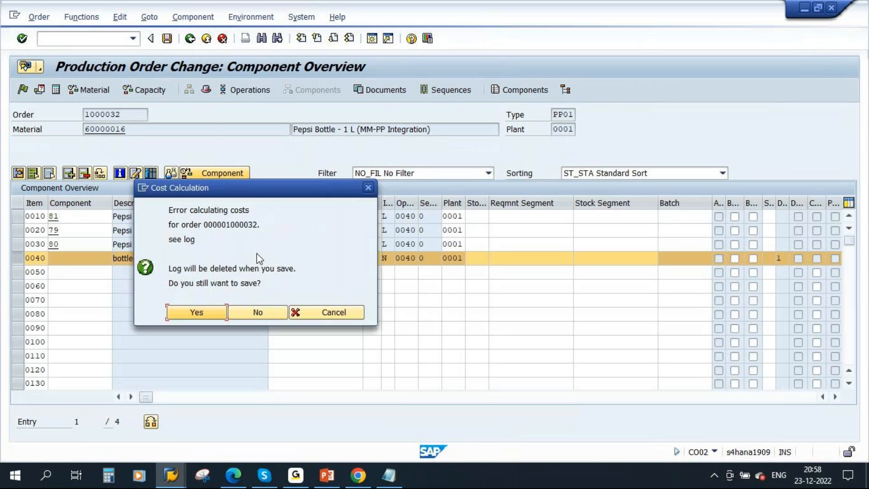
left_click(202, 314)
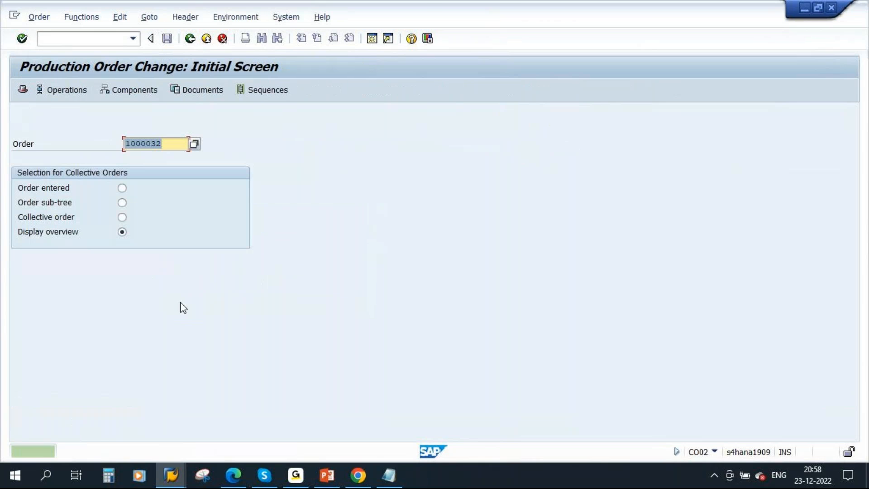
Step: Display the saved production order's components and open the purchasing data of the bottle Labels item
left_click(51, 19)
left_click(67, 102)
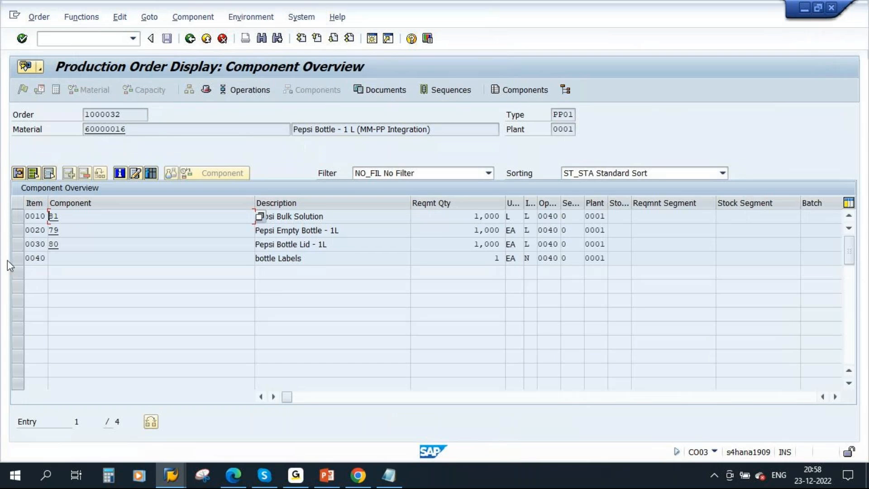
left_click(18, 258)
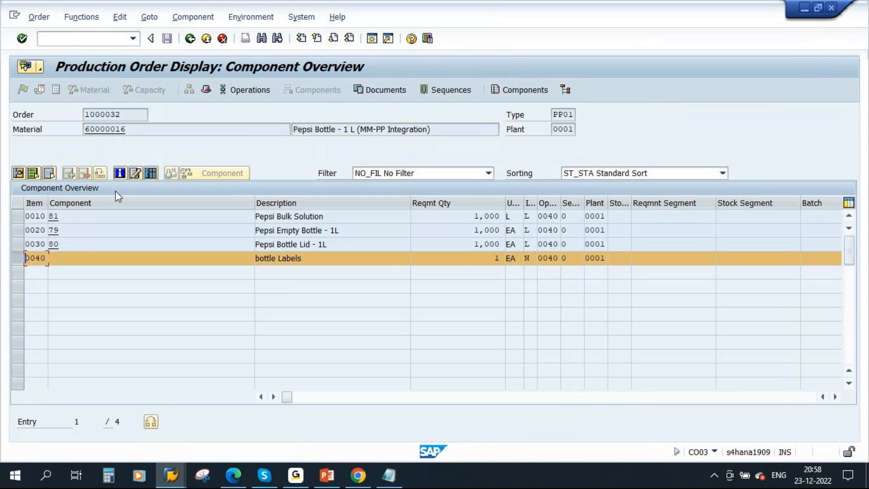
left_click(32, 174)
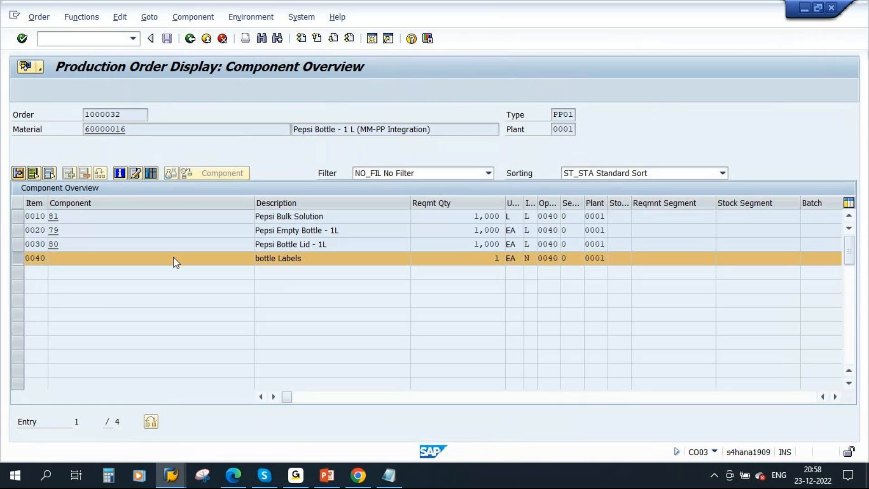
left_click(119, 178)
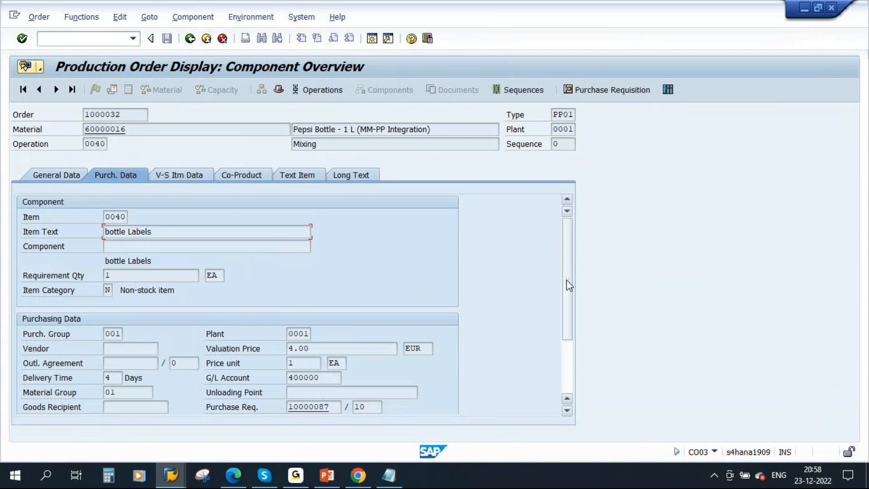
Step: Find the purchase requisition in the bottle Labels purchasing data, view the requisition document, and return to the component
left_click_drag(567, 287, 567, 329)
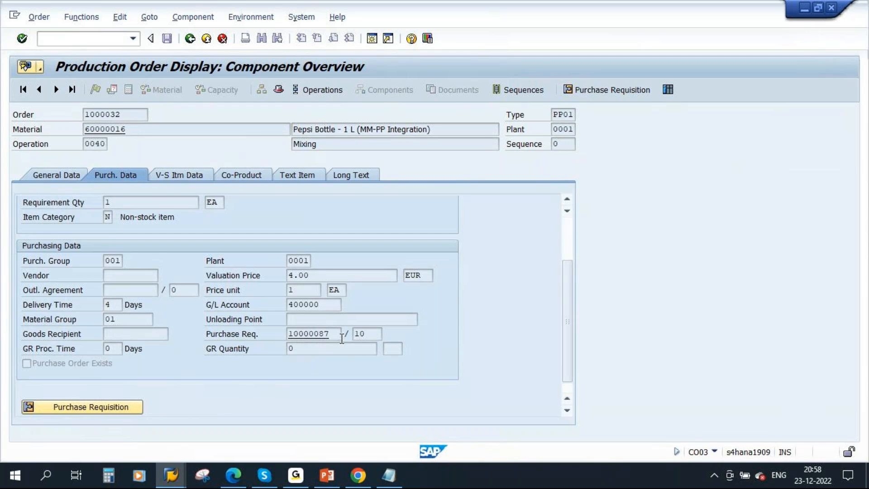
left_click_drag(342, 337, 278, 336)
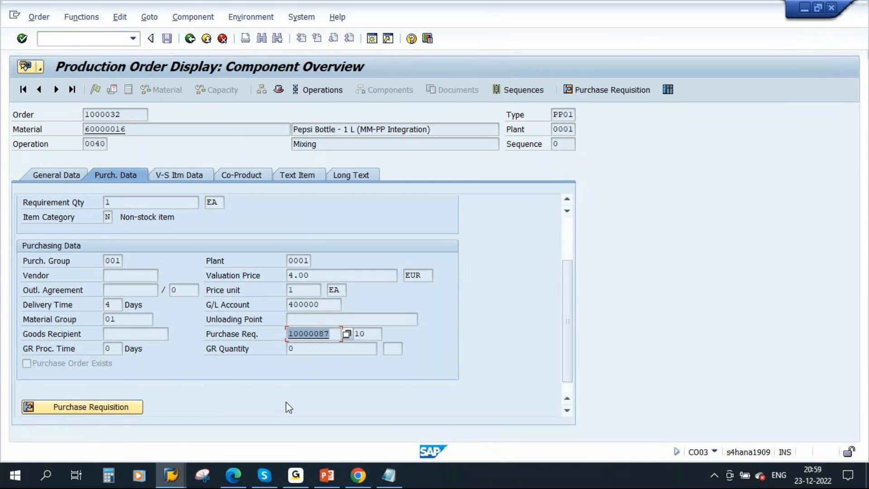
left_click(103, 407)
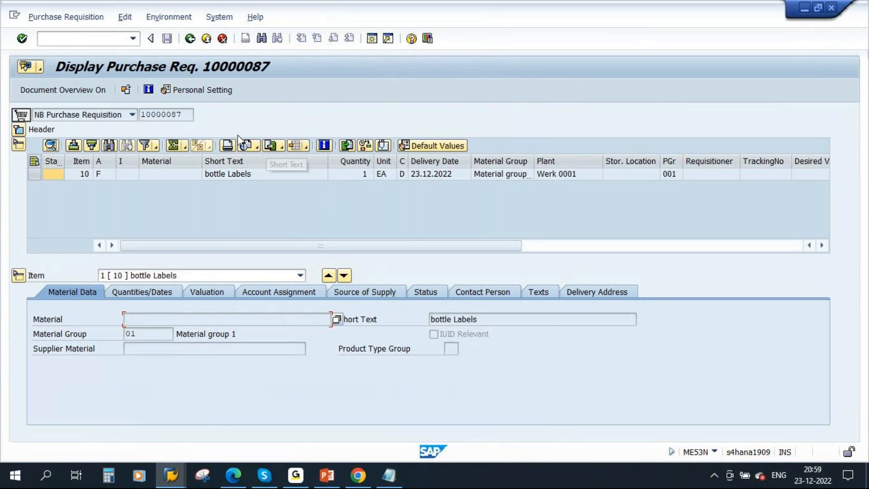
left_click(190, 39)
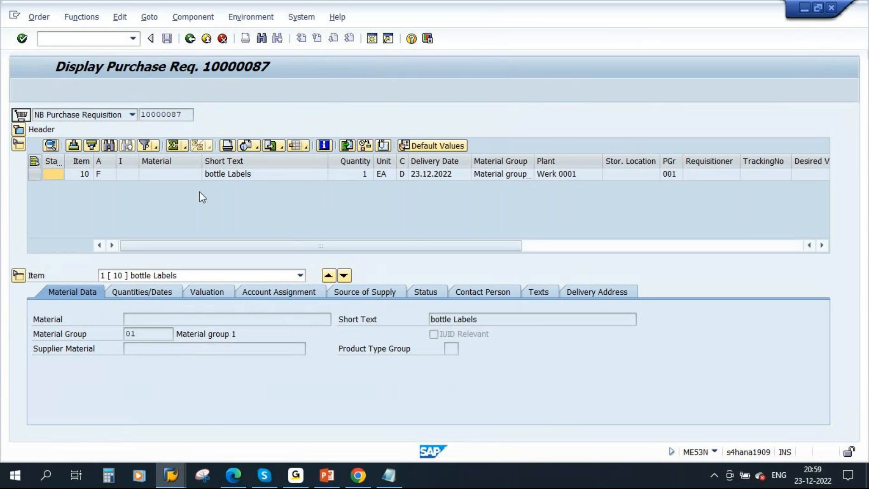
left_click(190, 38)
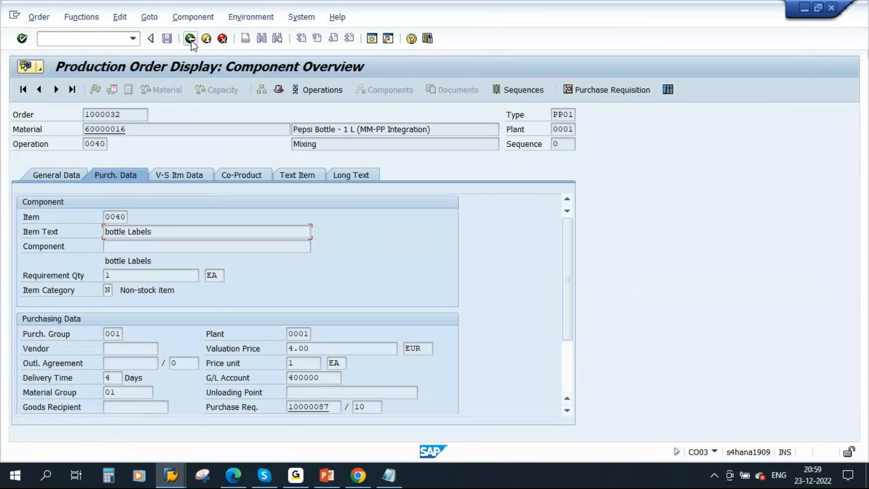
Step: Check the non-stock items slide in PowerPoint, then reword Notepad point 4 as "PR's for Non-stock Items in PP Production Order"
left_click(327, 475)
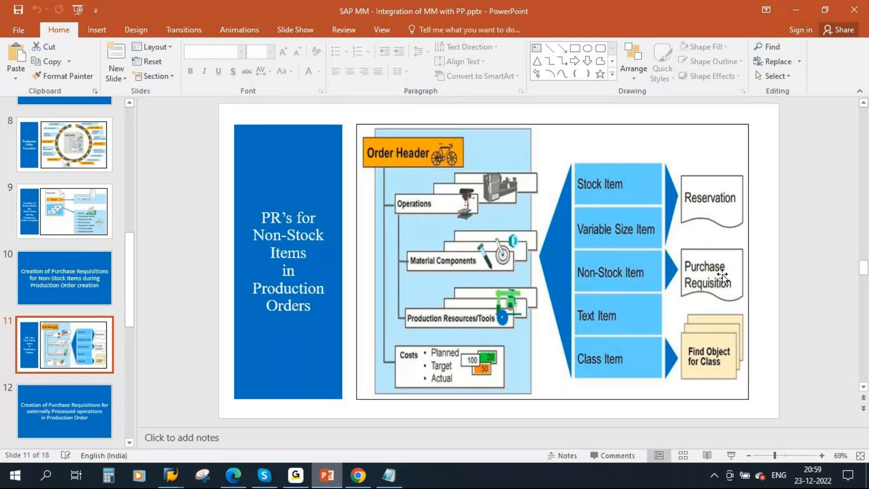
key("alt+Tab")
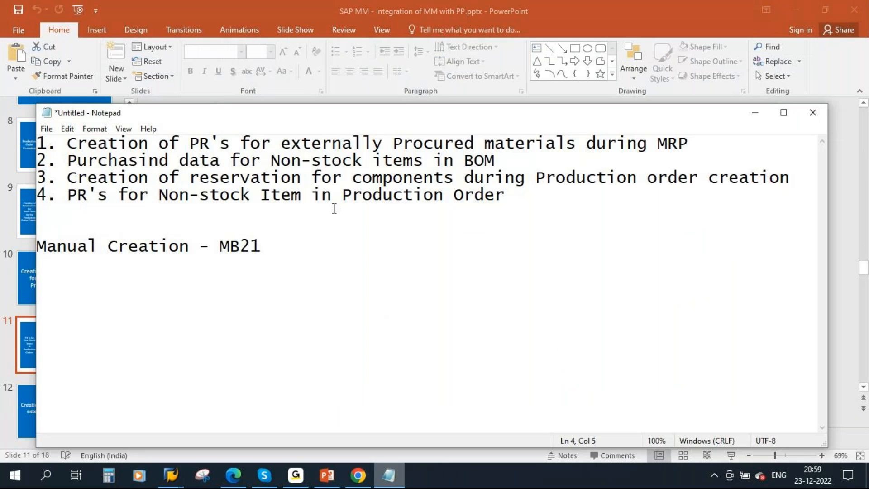
left_click(302, 195)
type("s")
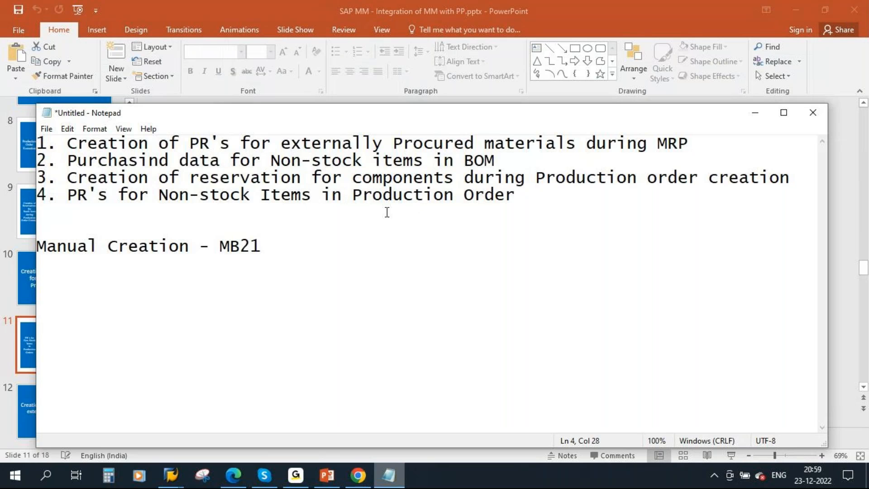
left_click(352, 195)
type("pp")
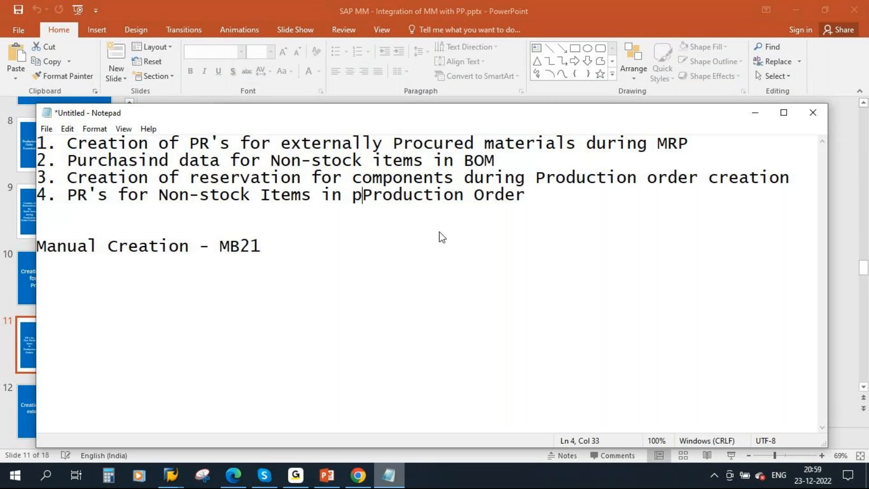
key("BackSpace")
key("BackSpace")
key("BackSpace")
type("PP")
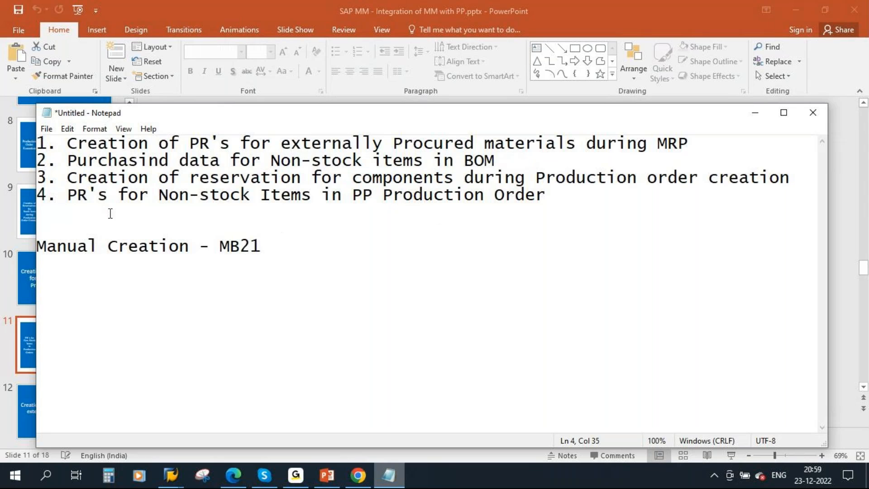
Step: Start a point numbered 5 below the fourth line of the notes
left_click(546, 198)
key("Return")
type("5")
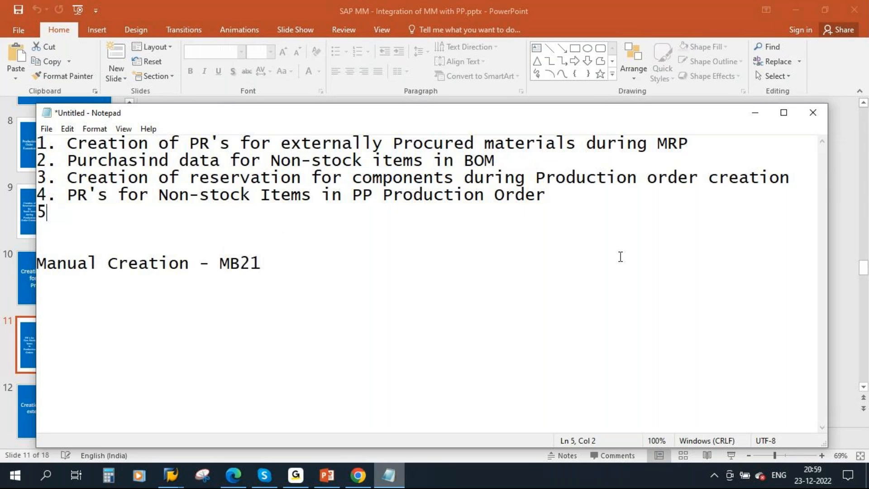
type(".")
Step: Switch to PowerPoint and present slide 12 on purchase requisitions for externally processed operations, then end the slide show
left_click(330, 479)
left_click(111, 332)
key("Down")
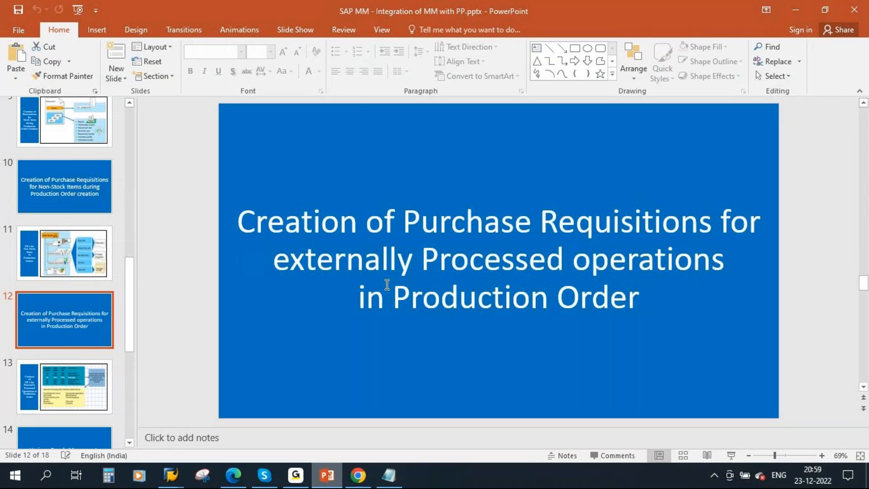
left_click(731, 455)
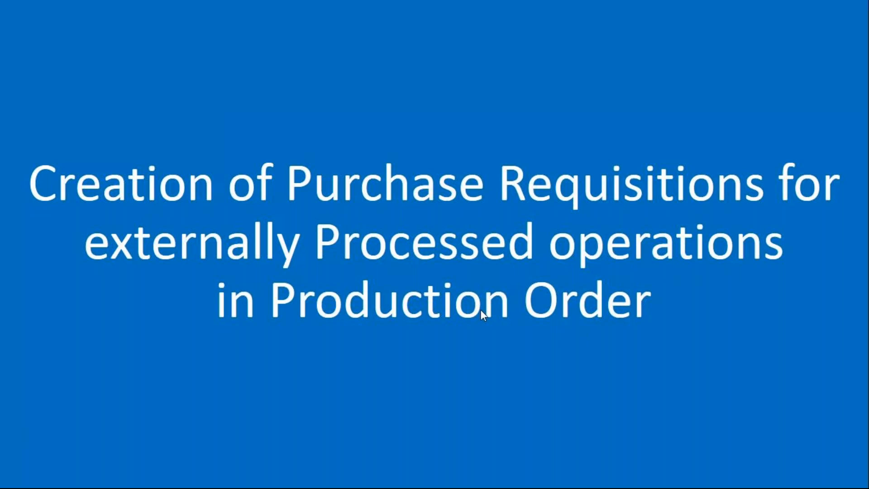
key("Escape")
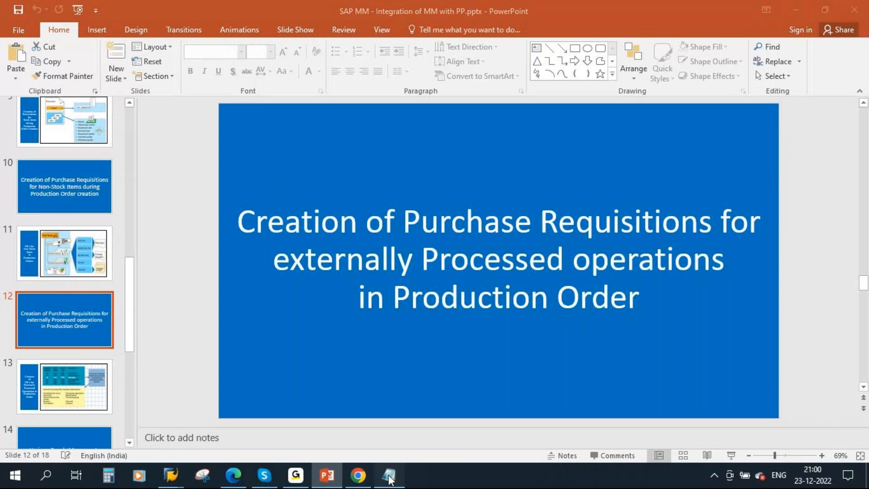
Step: Switch to Notepad and complete point 5 as "Creation of PR's for external operations in Production Order"
left_click(389, 476)
type("Creation of PR's ")
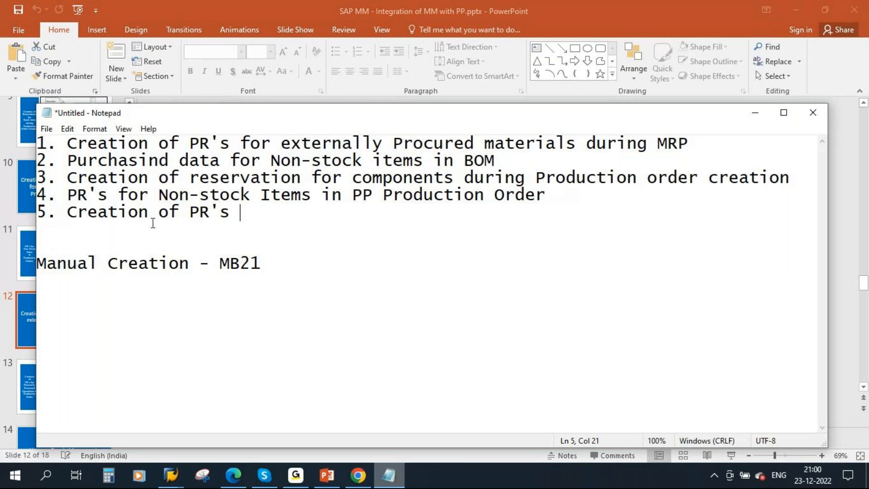
type("for exte")
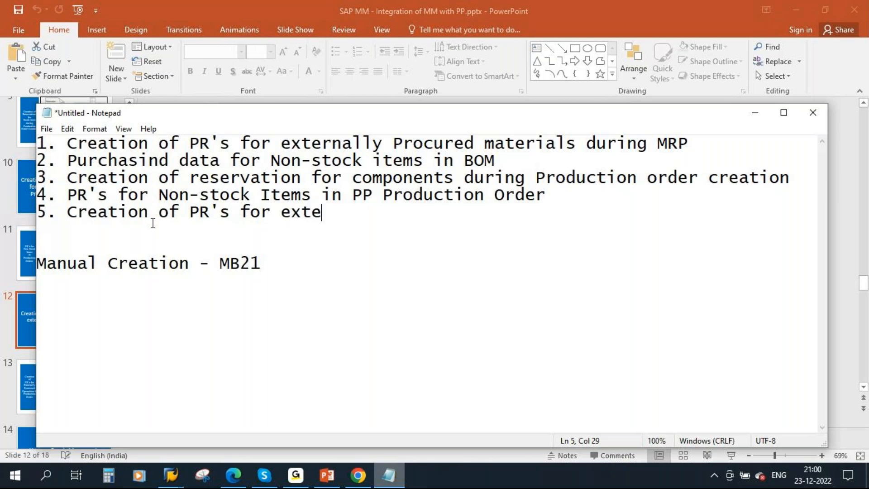
type("rnal operations in")
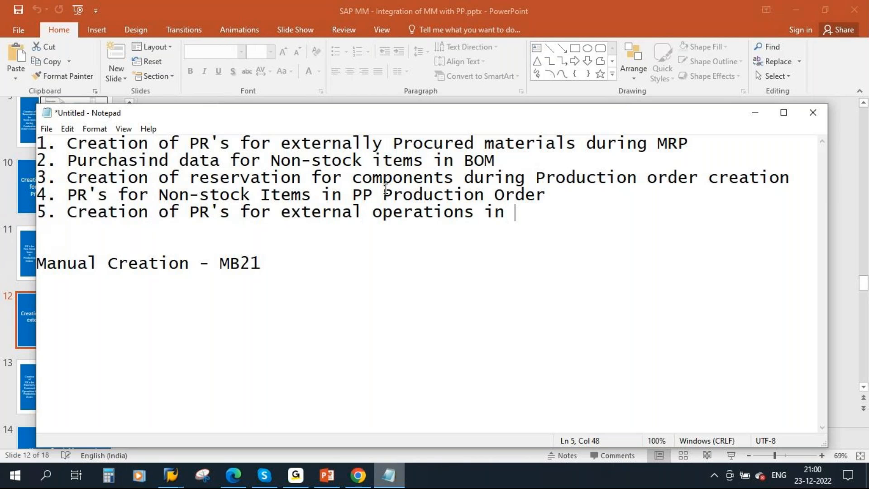
left_click_drag(384, 195, 545, 194)
key("ctrl+c")
left_click(516, 213)
key("ctrl+v")
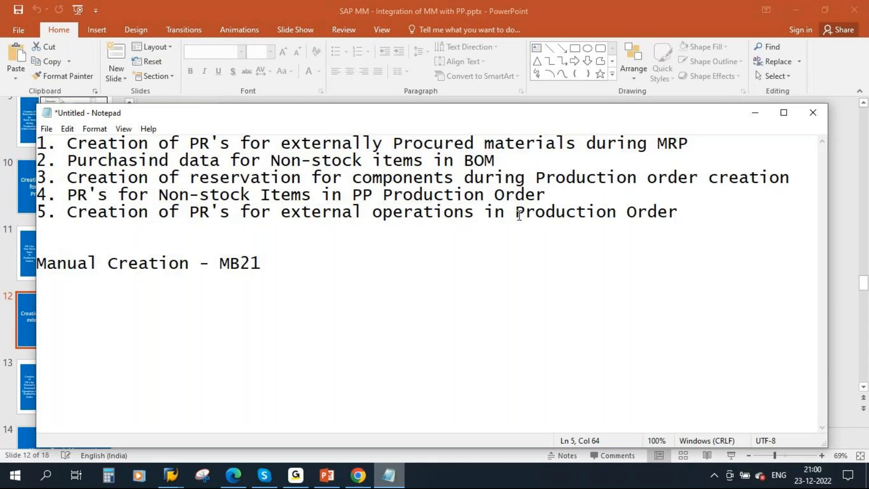
Step: Delete the "Manual Creation - MB21" line from the notes and highlight the word "operations" in point 5
left_click_drag(263, 265, 32, 264)
key("Delete")
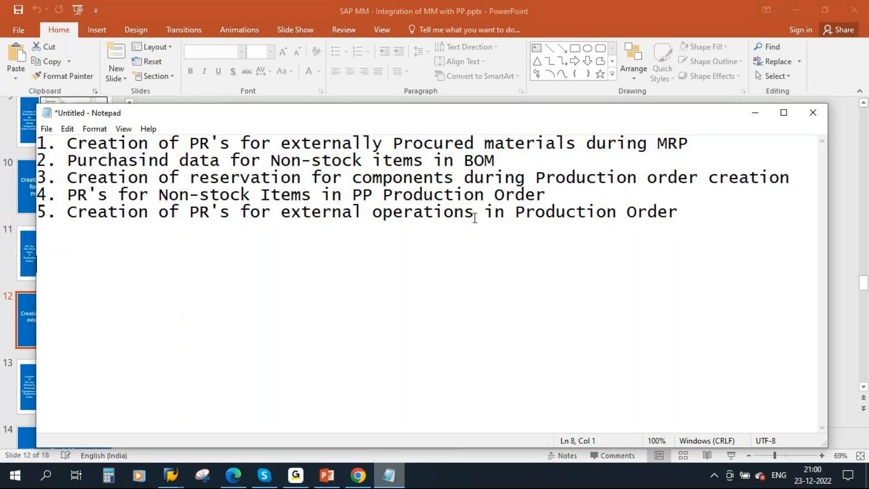
left_click_drag(474, 212, 372, 212)
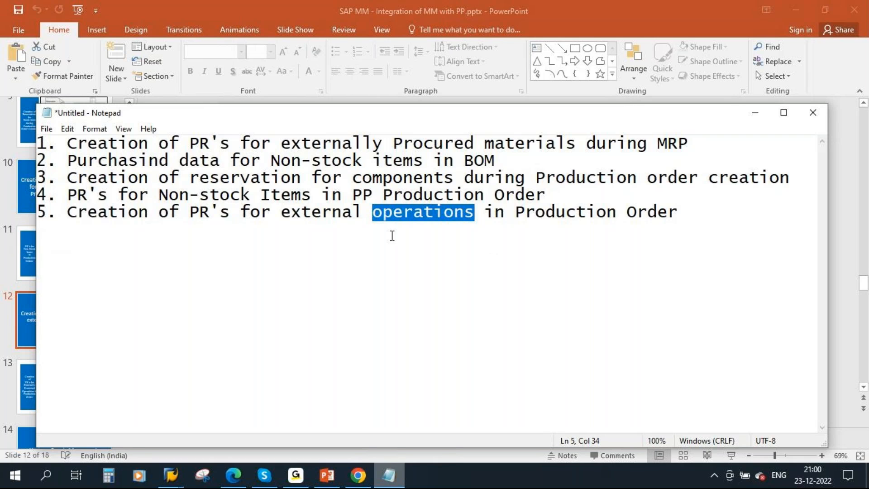
Step: Add the line "External Processing (Operation Subcontracting)" a few lines below point 5 and minimize the notes
left_click(697, 209)
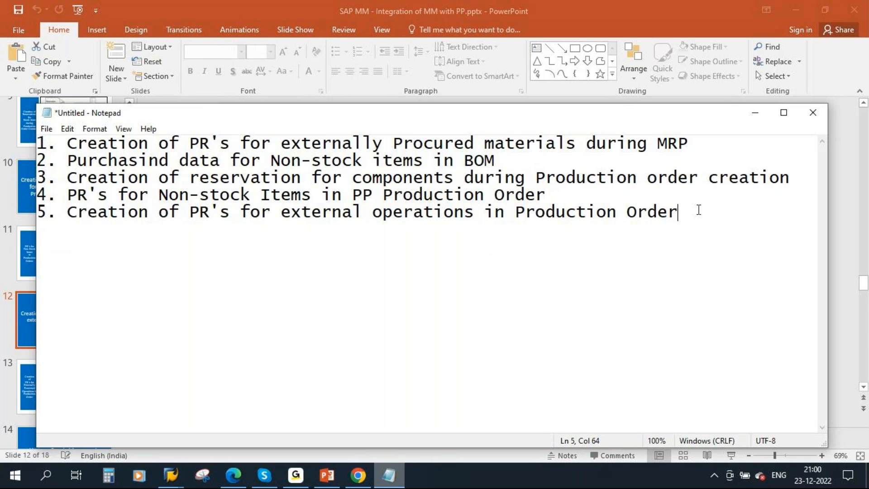
key("Return")
key("Return")
key("Return")
key("Return")
type("External Processing (")
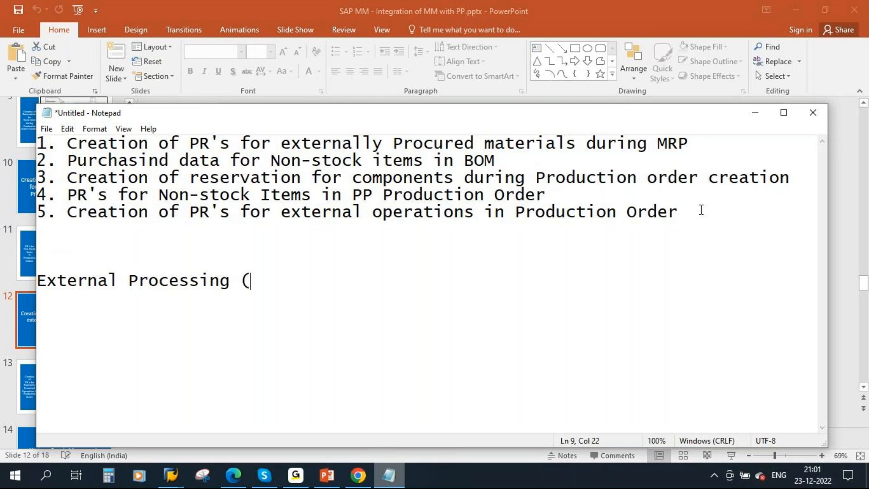
type("Opera")
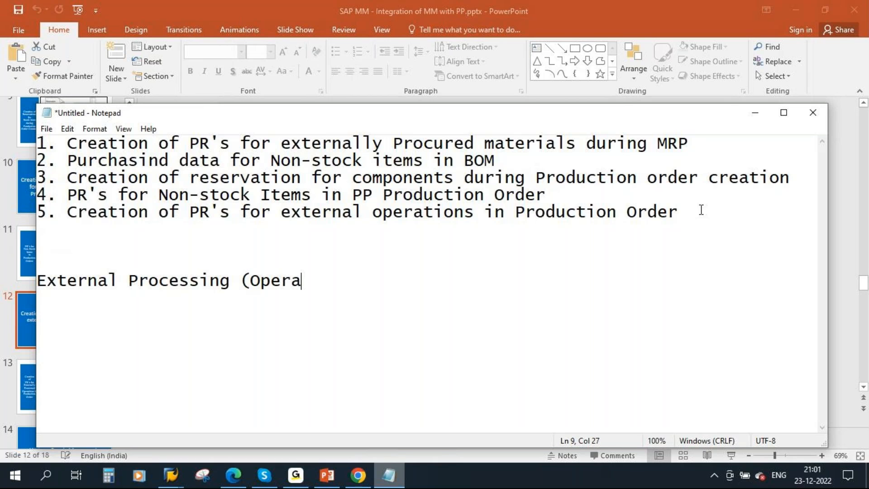
type("tion Sub")
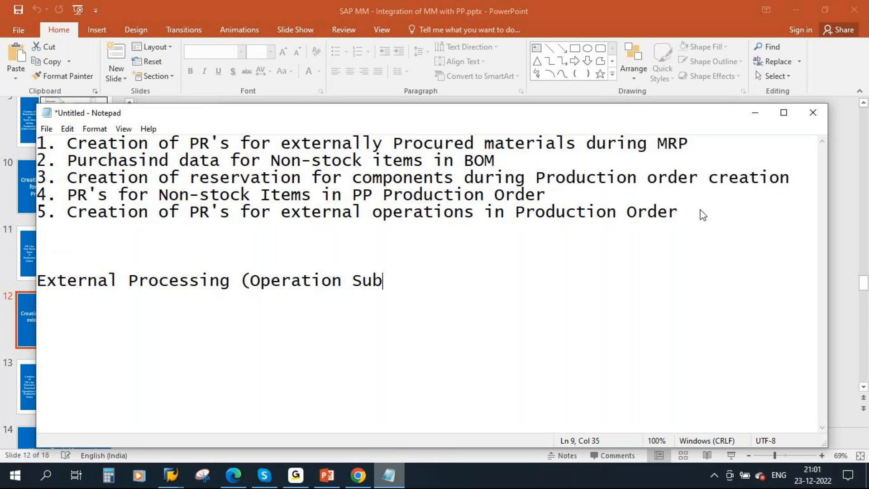
type("contracting")
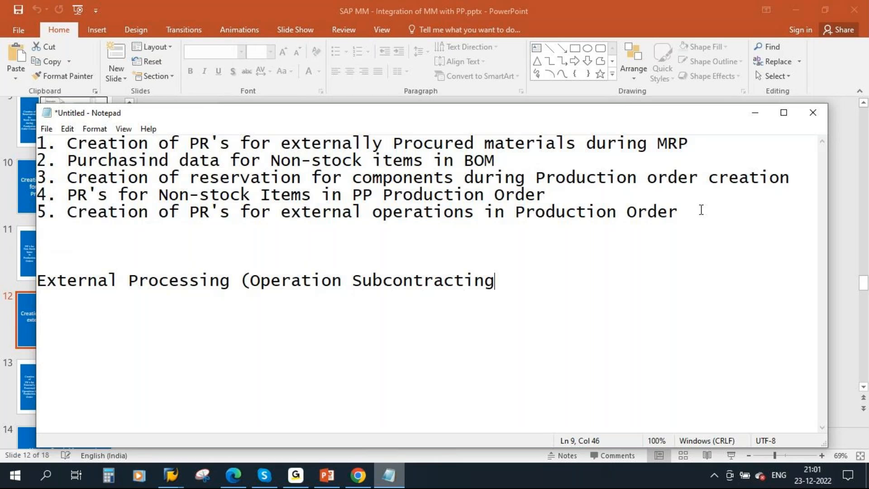
type(")")
left_click(753, 116)
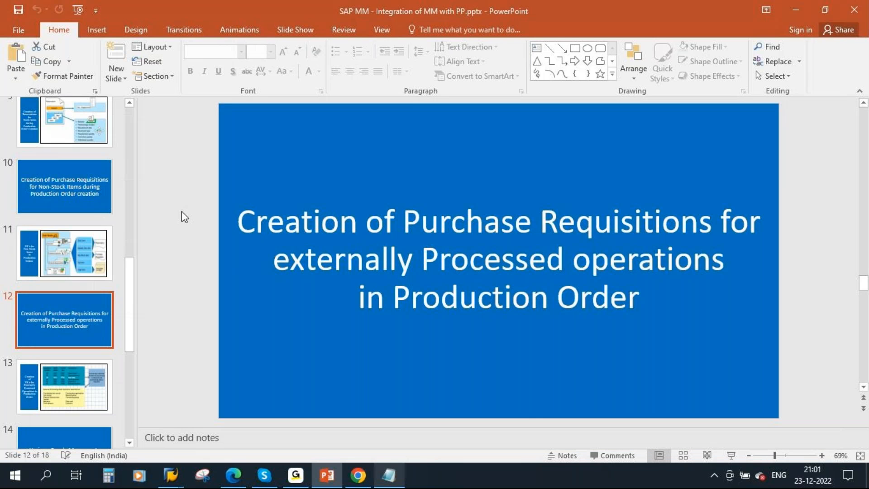
Step: Present the slide on purchase requisitions for externally processed operations full screen and mark operations 10 and 20 in red
left_click(55, 376)
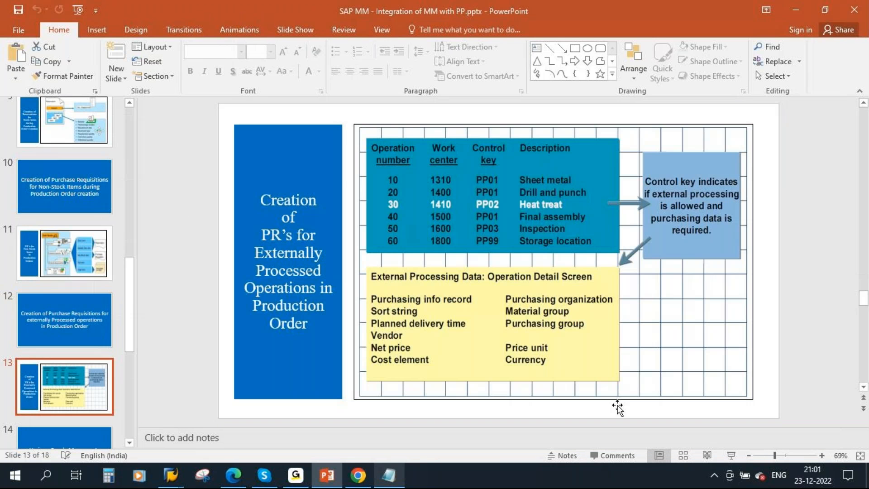
left_click(727, 453)
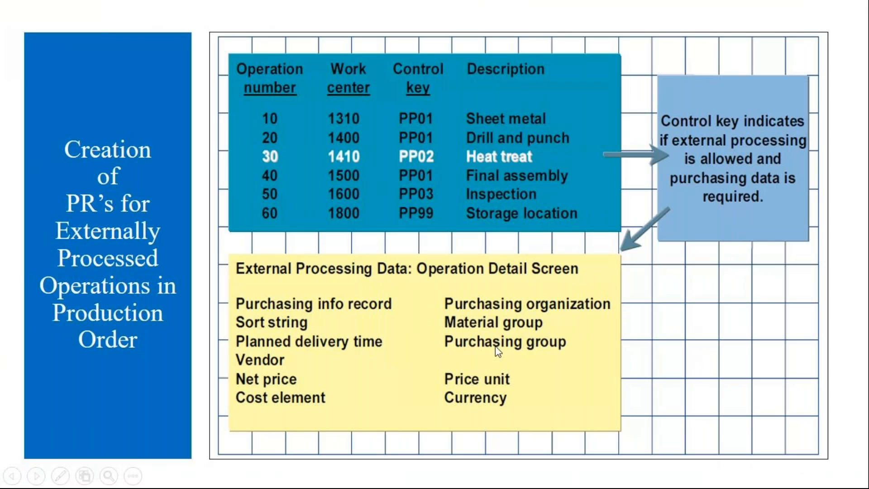
key("ctrl+l")
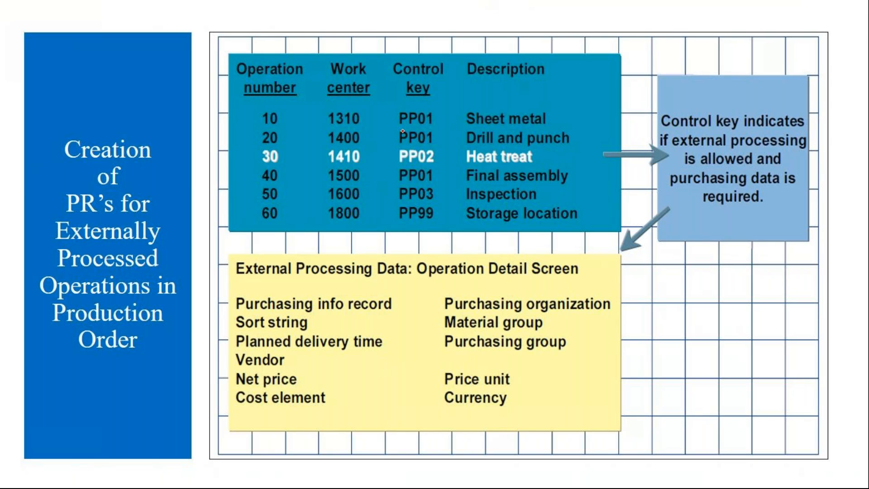
left_click_drag(257, 128, 577, 126)
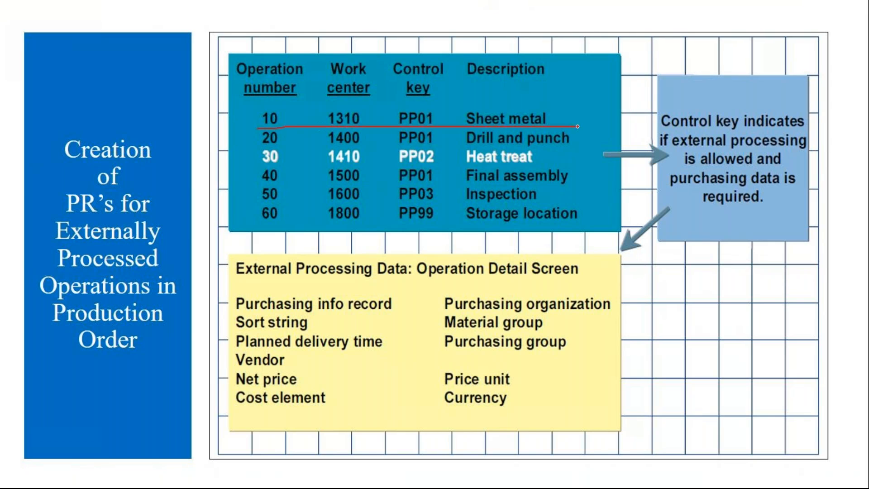
left_click_drag(255, 117, 315, 108)
left_click_drag(258, 143, 368, 126)
left_click_drag(471, 129, 511, 129)
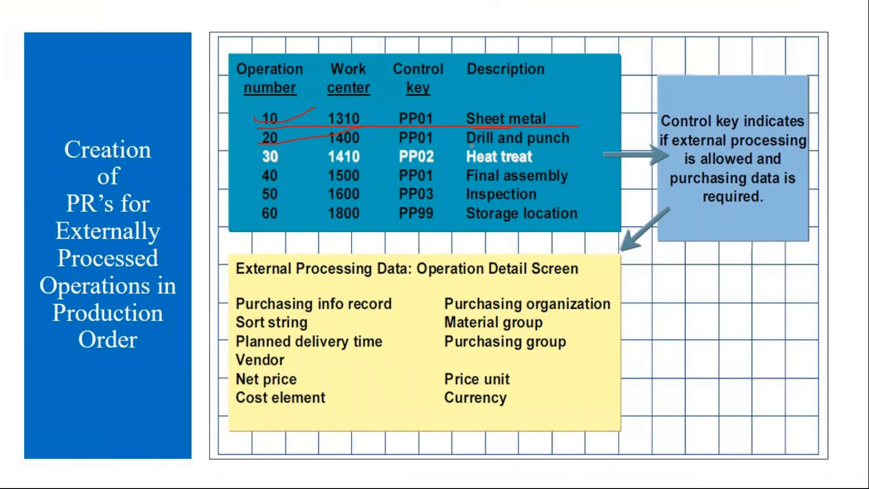
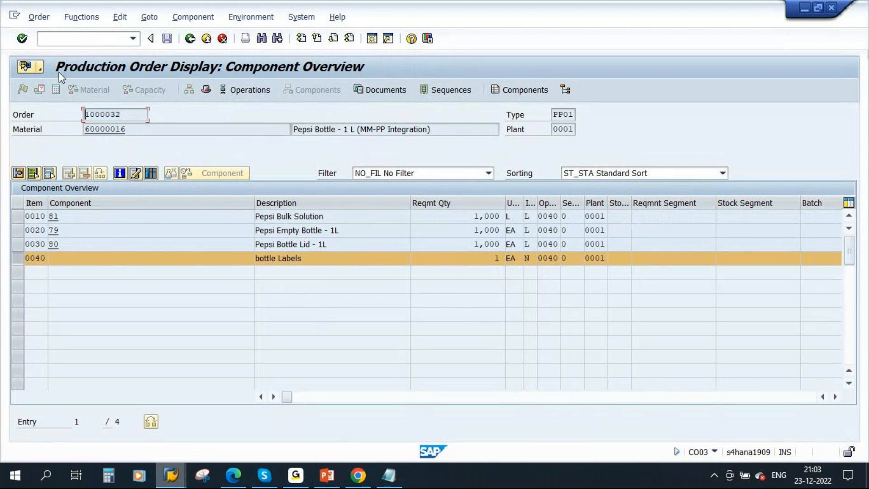
Step: In SAP, run transaction CO01 and start a PP01 production order for material 60000016 in plant 0001
type("/n")
key("Return")
type("co01")
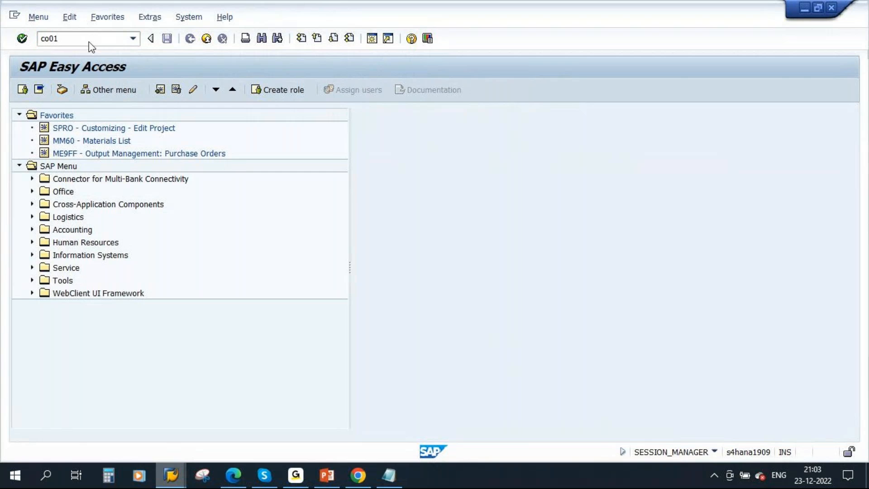
key("Return")
left_click(168, 174)
key("Return")
key("Return")
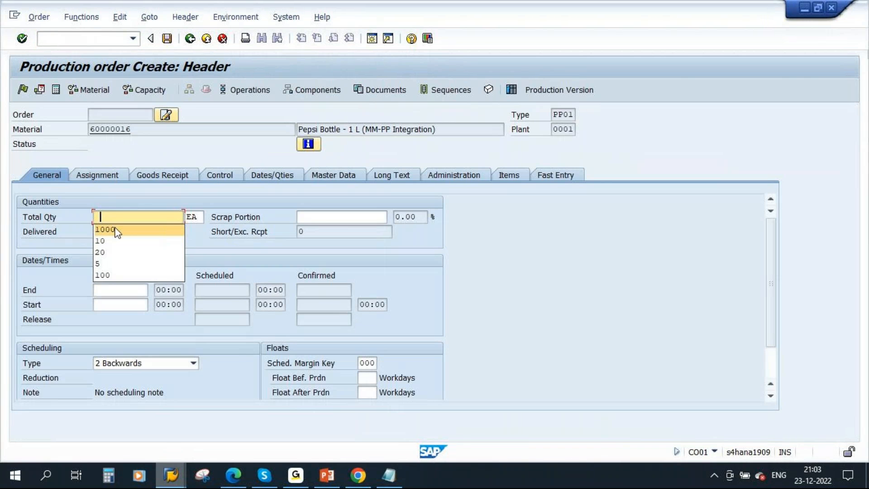
Step: Set the order's total quantity to 100 and its scheduling type to Current date, and schedule it
left_click(171, 227)
key("Delete")
left_click(194, 363)
left_click(103, 410)
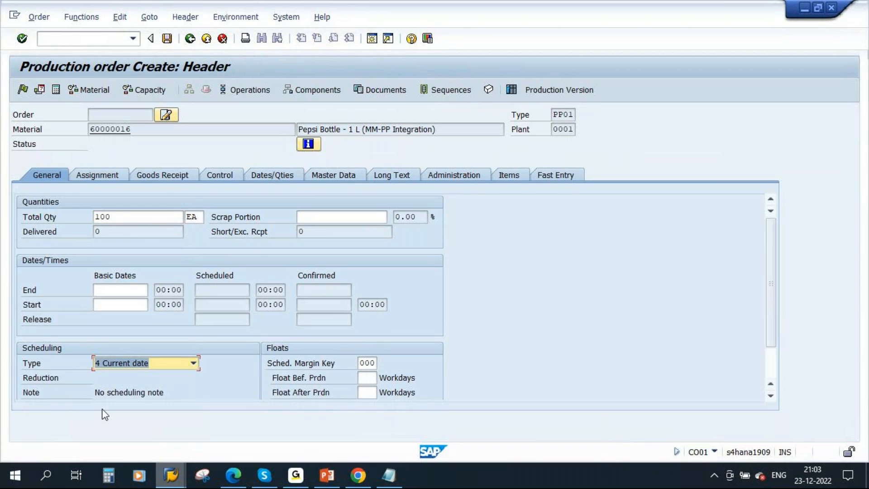
key("Return")
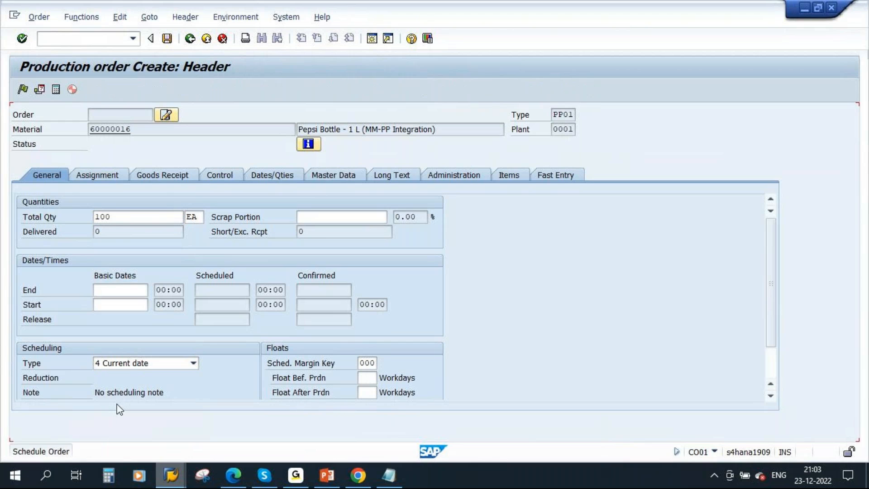
Step: View the order's goods receipt data and open the operation overview to review the Mixing, Filling and Packing operations
left_click(168, 176)
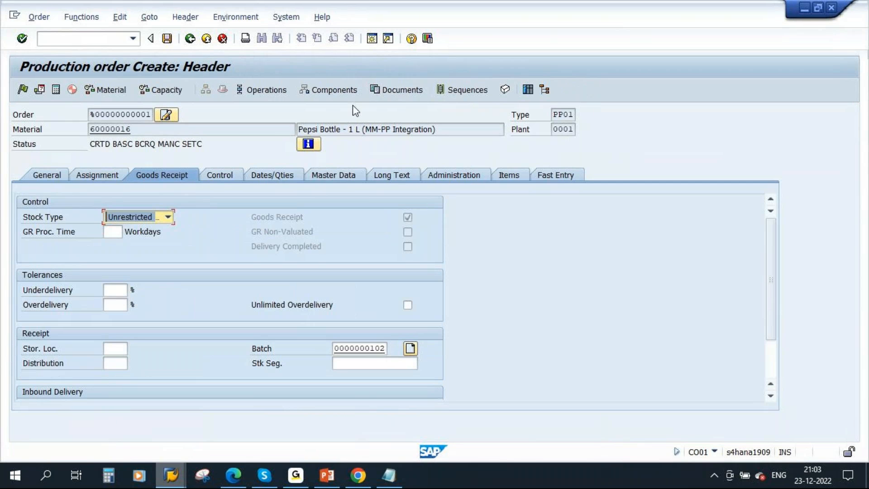
left_click(270, 91)
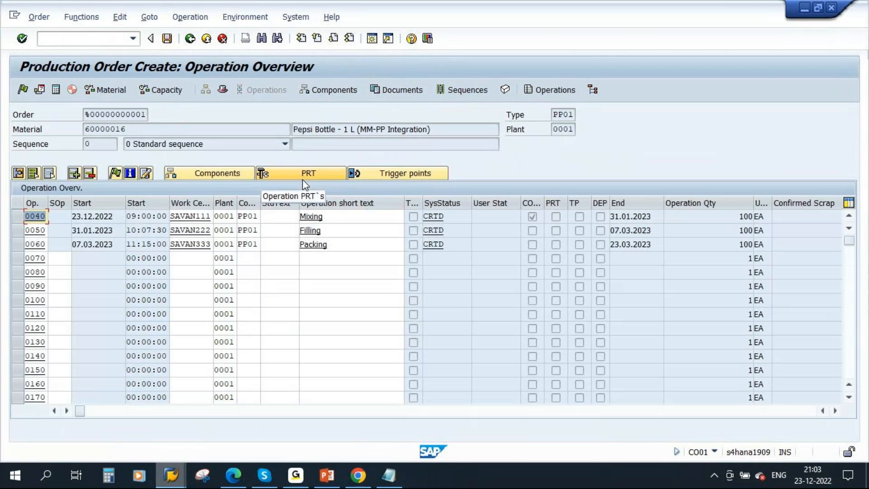
left_click_drag(333, 221, 288, 237)
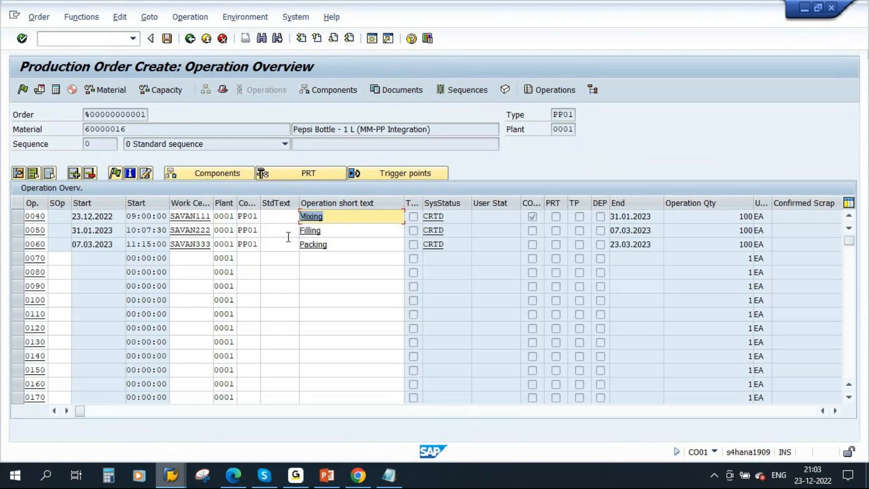
left_click(329, 235)
left_click(347, 259)
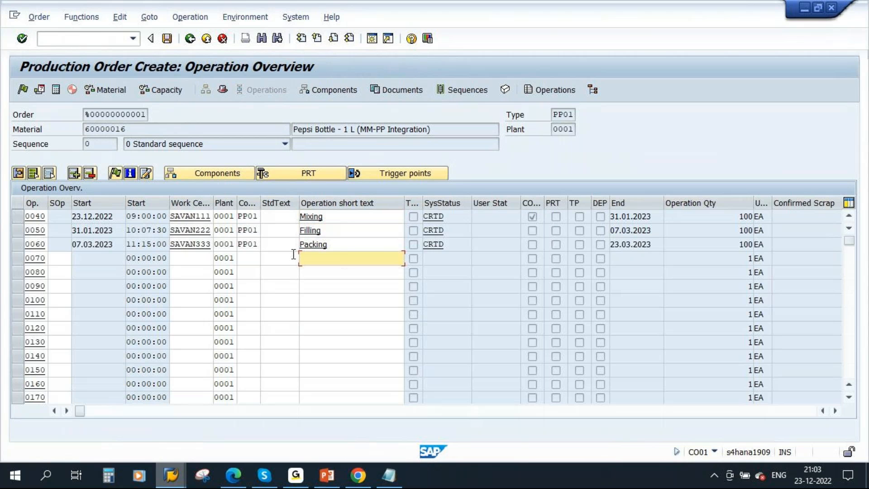
left_click(344, 248)
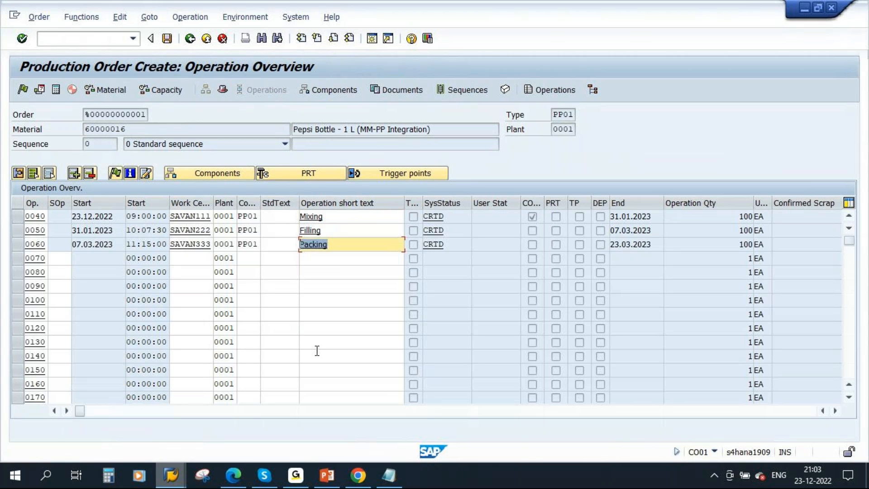
Step: Switch to PowerPoint and Chrome to view the slide and the Pepsi 1 L glass bottle images, and return to the production order
left_click(327, 478)
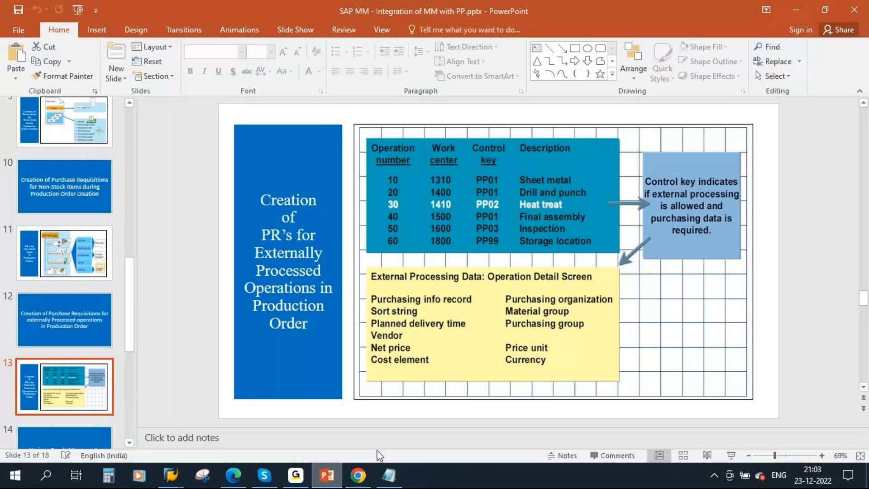
left_click(357, 476)
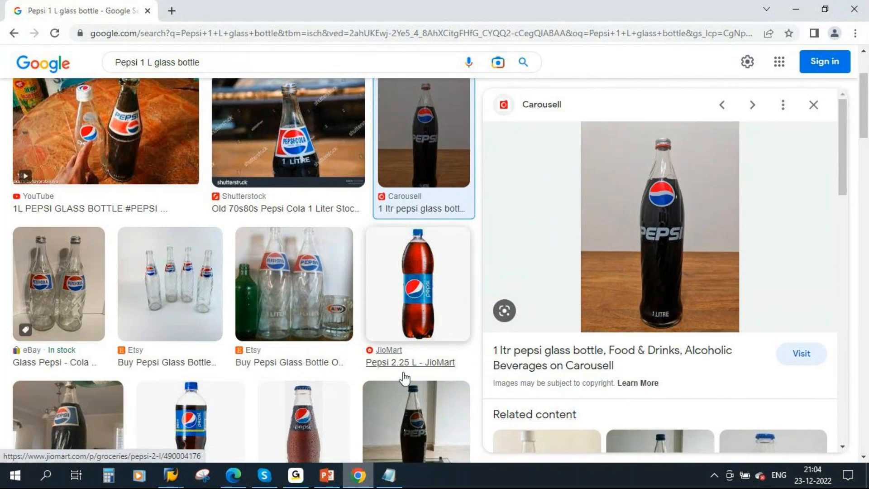
key("alt+Tab")
key("alt+Tab")
key("Tab")
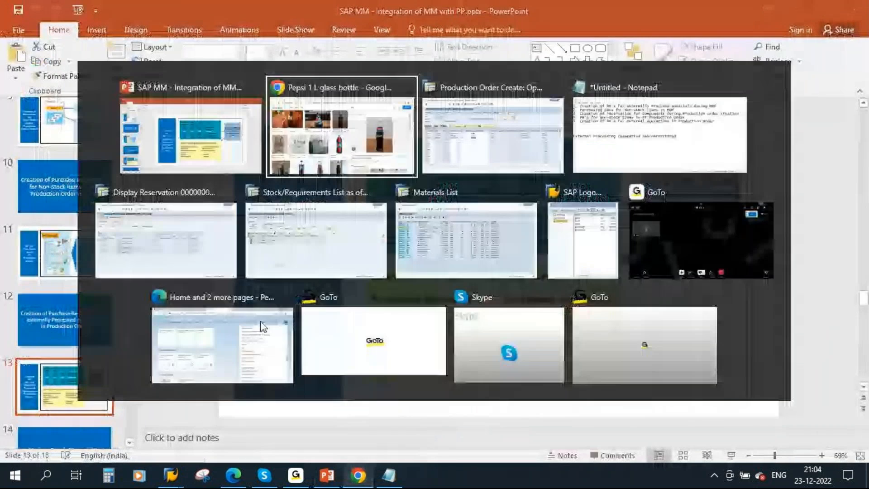
Step: Widen the Work Center column to fit its contents and highlight the Filling operation with its work center
double_click(334, 231)
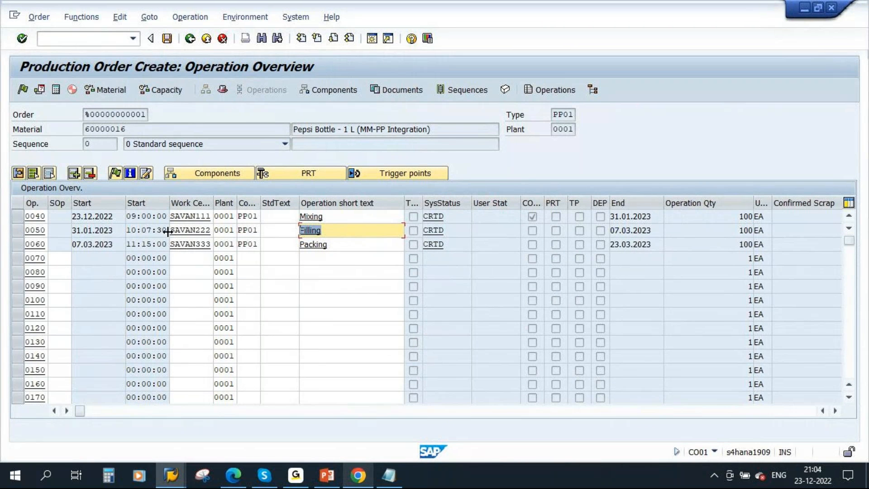
double_click(212, 197)
double_click(208, 233)
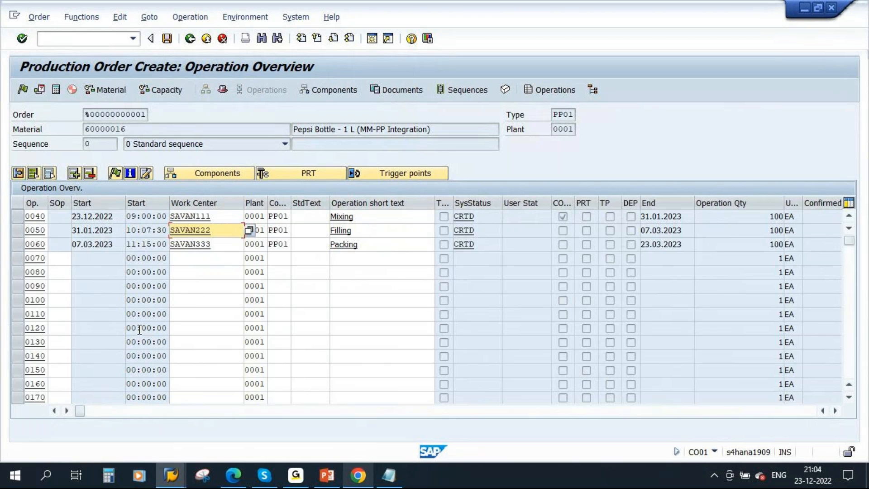
double_click(368, 230)
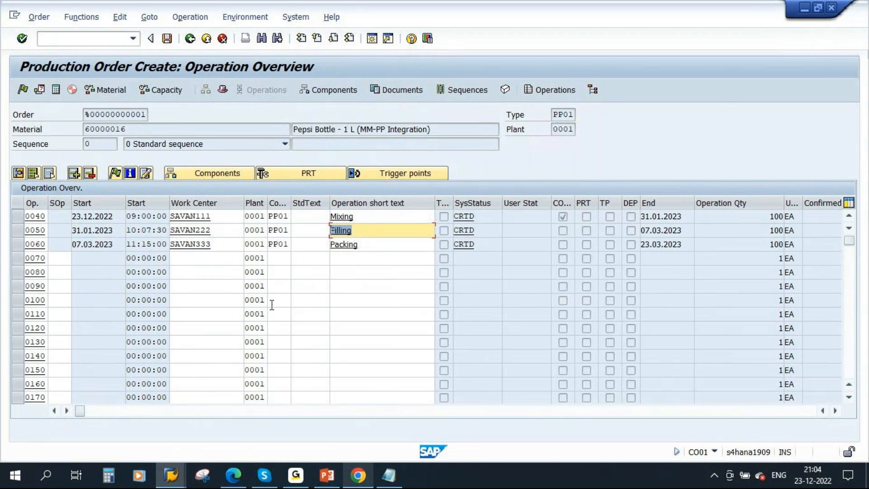
Step: Open the control key selection for the Filling operation and compare PP01 internal processing with PP02 external processing
left_click(283, 231)
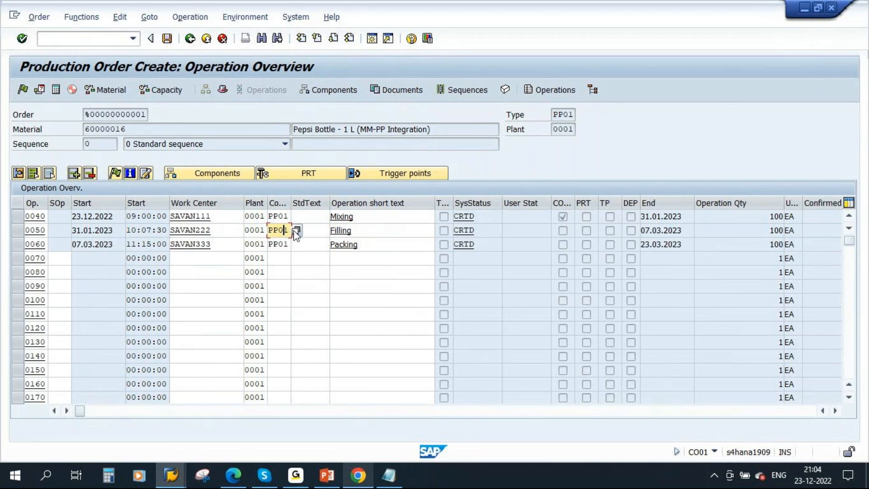
left_click(296, 231)
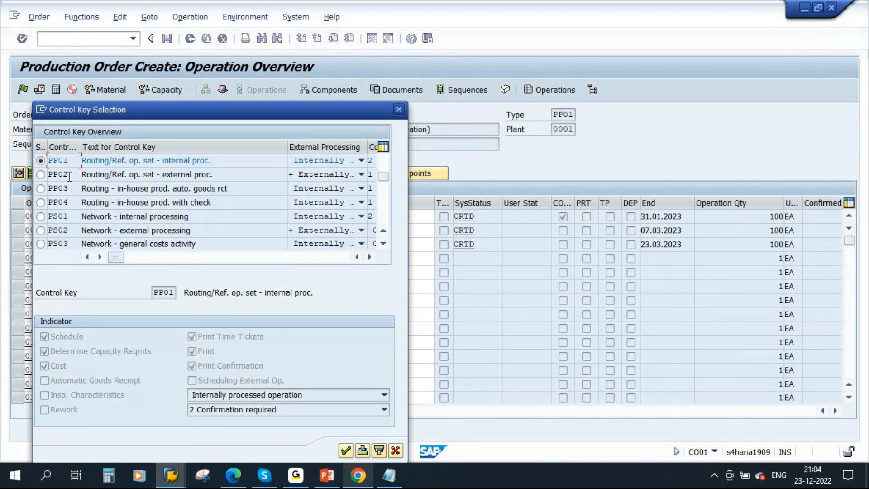
left_click(41, 175)
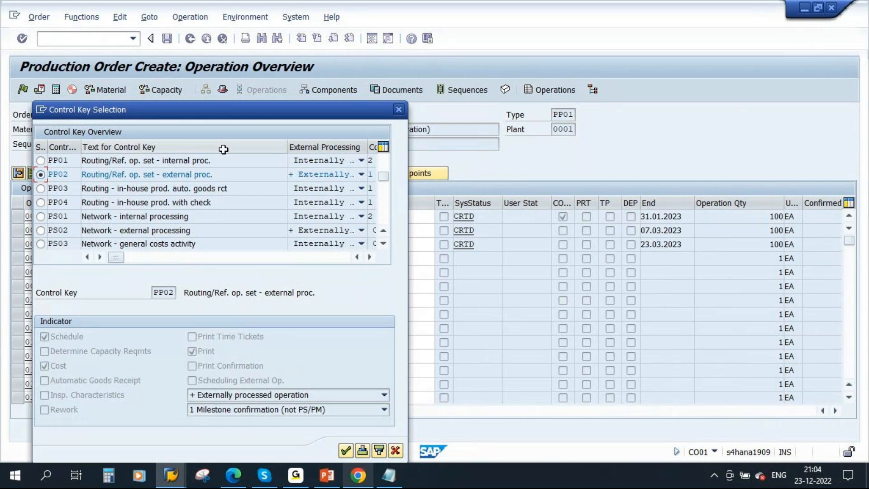
left_click_drag(199, 106, 537, 112)
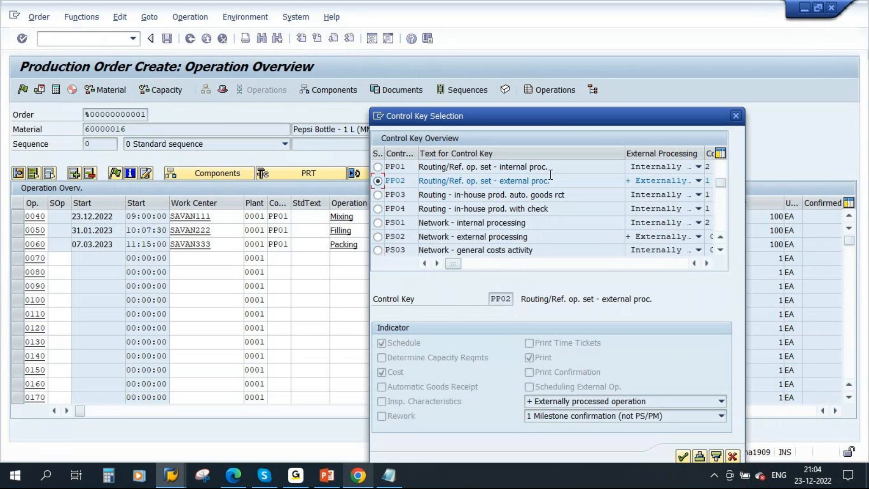
left_click_drag(552, 169, 411, 169)
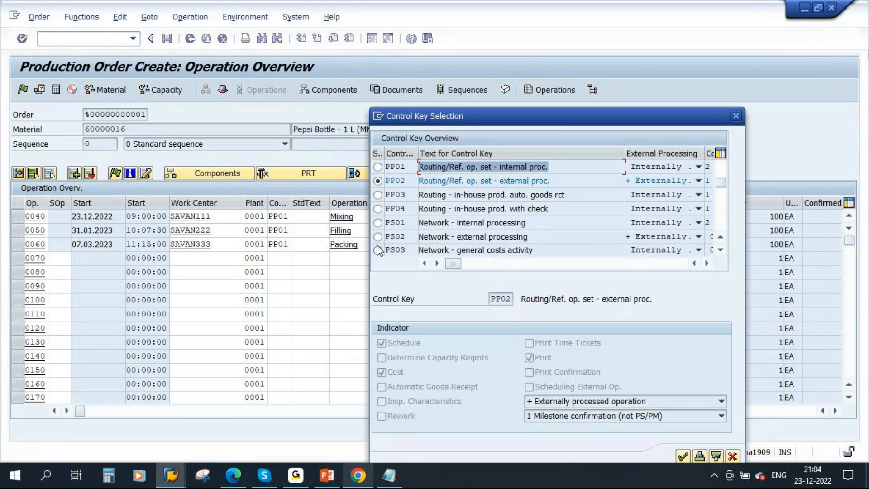
left_click_drag(410, 180, 382, 181)
left_click_drag(553, 181, 420, 181)
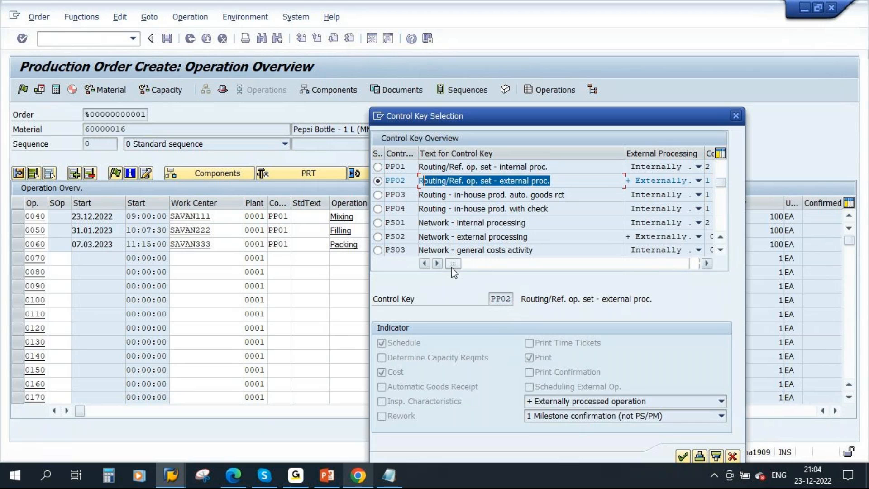
left_click(377, 167)
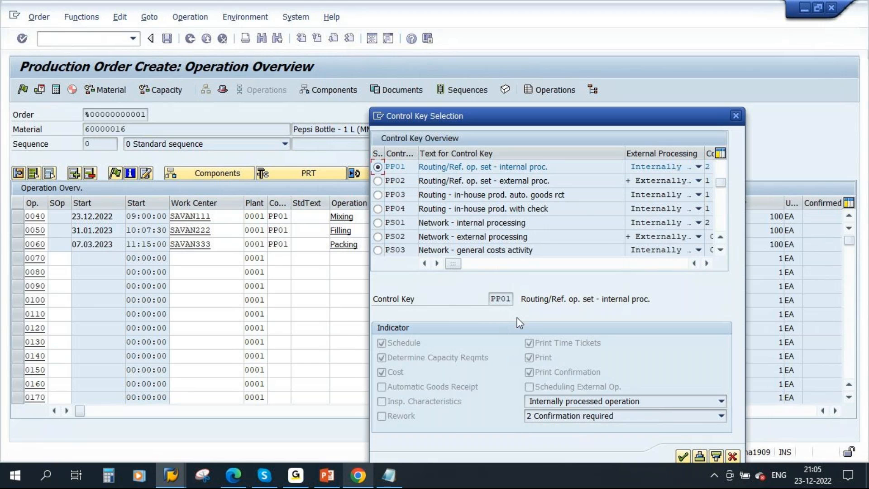
key("Tab")
Step: Assign control key PP02 for external processing to operation 0050 Filling and confirm the entry
left_click(378, 181)
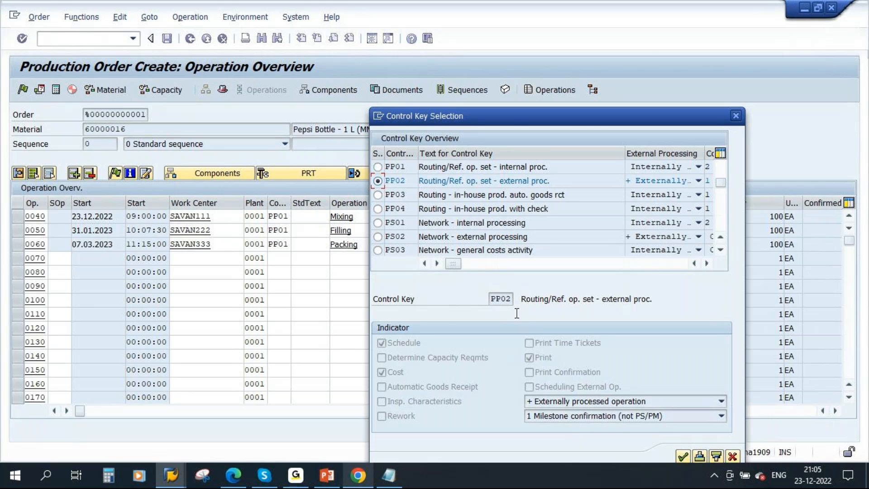
left_click_drag(512, 112, 418, 61)
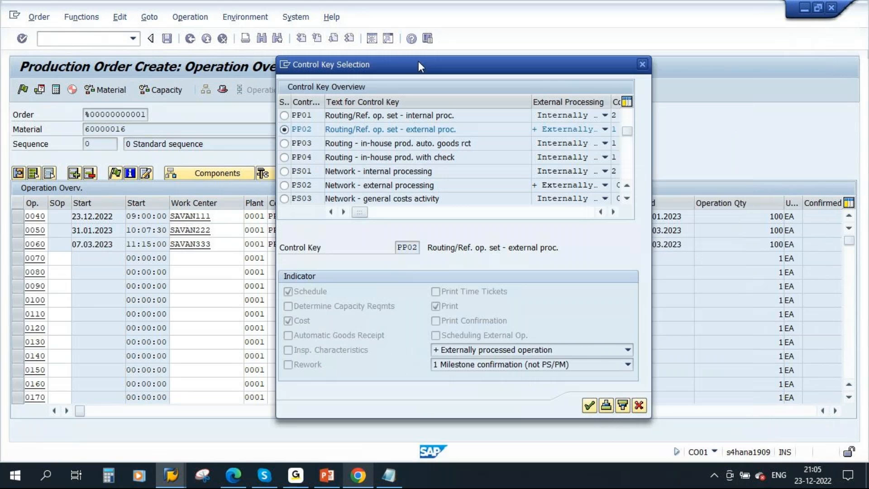
left_click(589, 405)
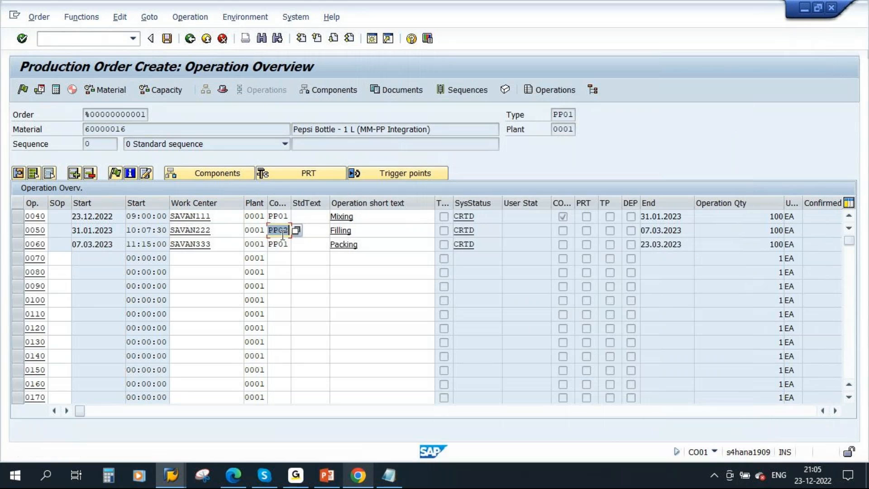
key("Return")
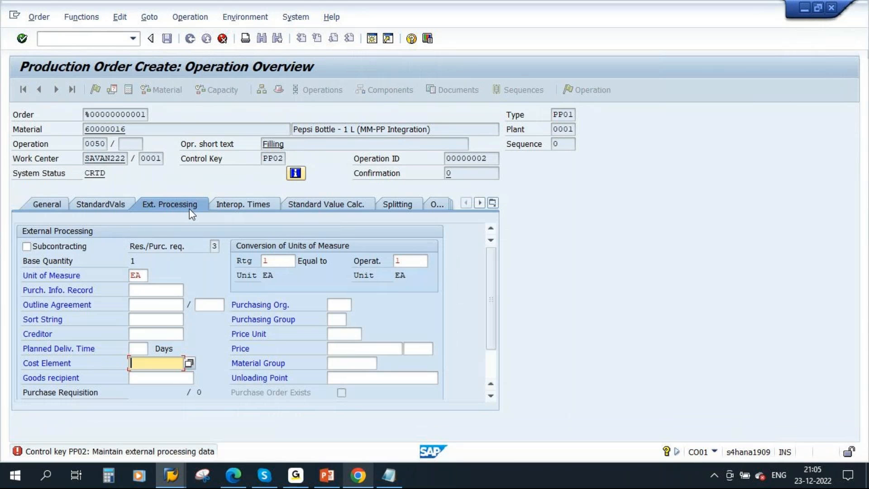
left_click(147, 290)
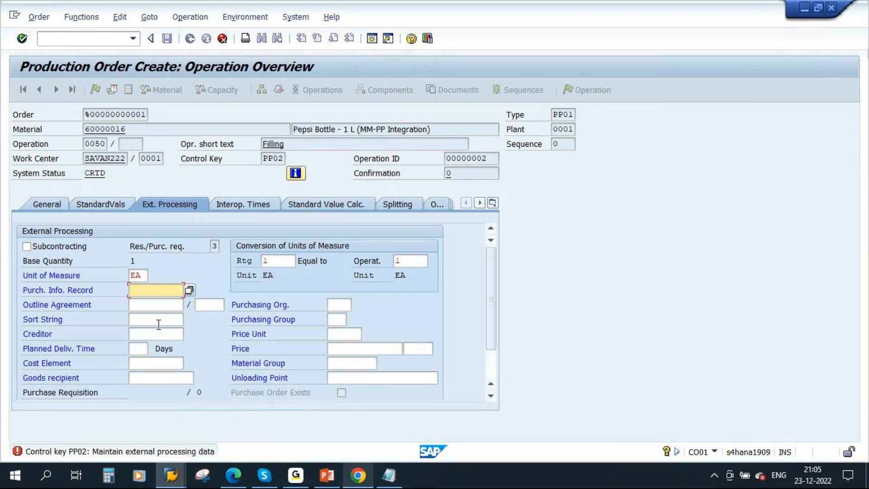
left_click(343, 306)
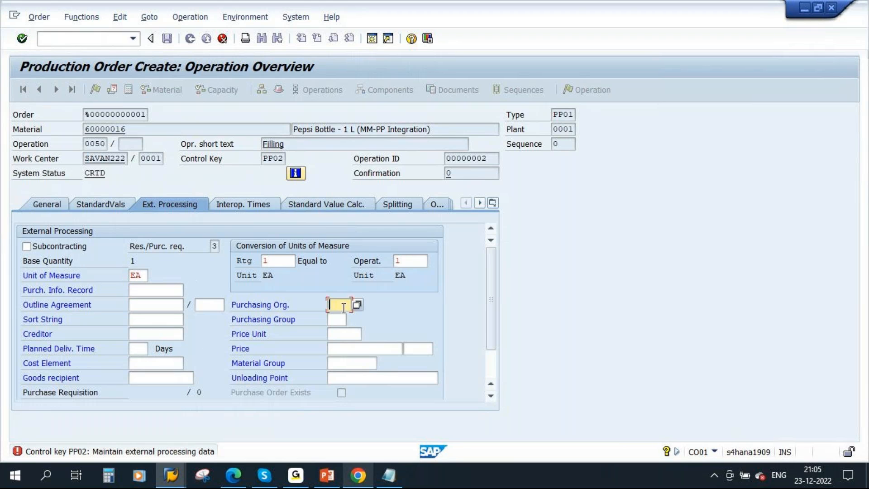
left_click(137, 349)
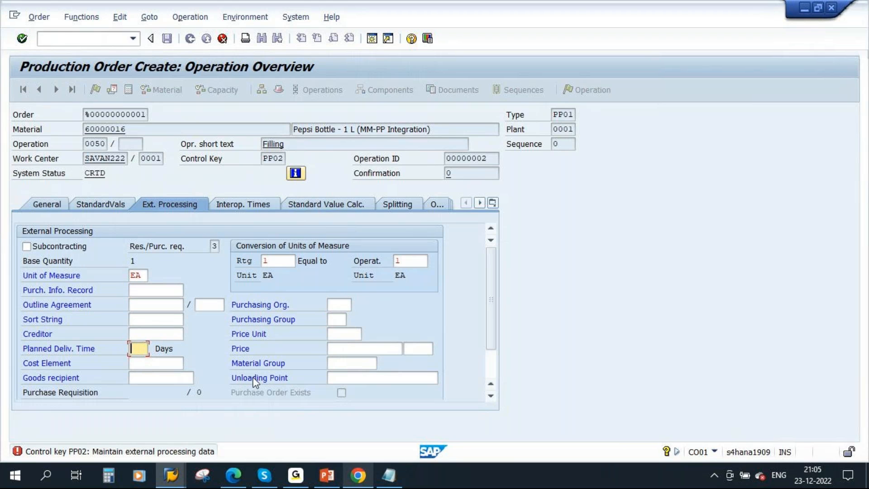
left_click(343, 350)
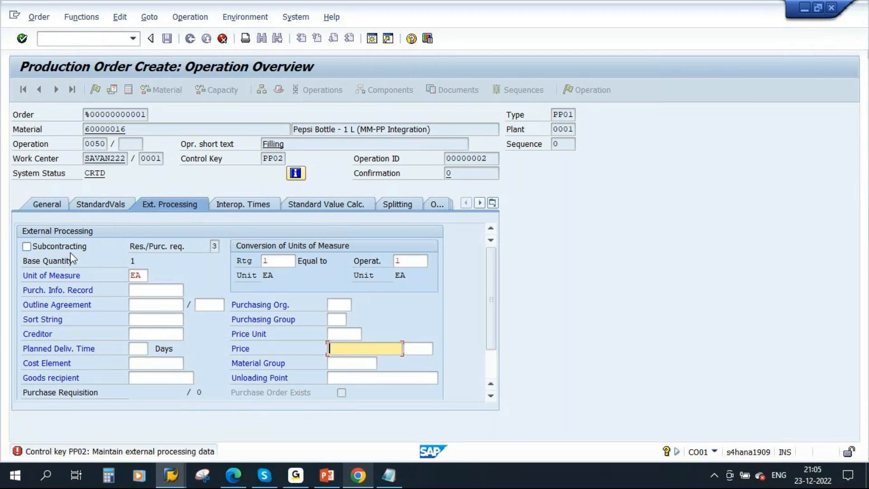
left_click(44, 249)
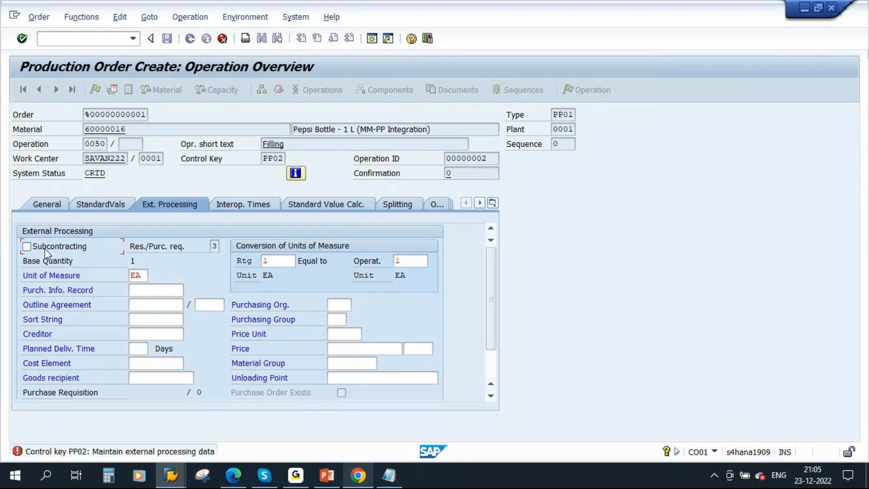
left_click(149, 290)
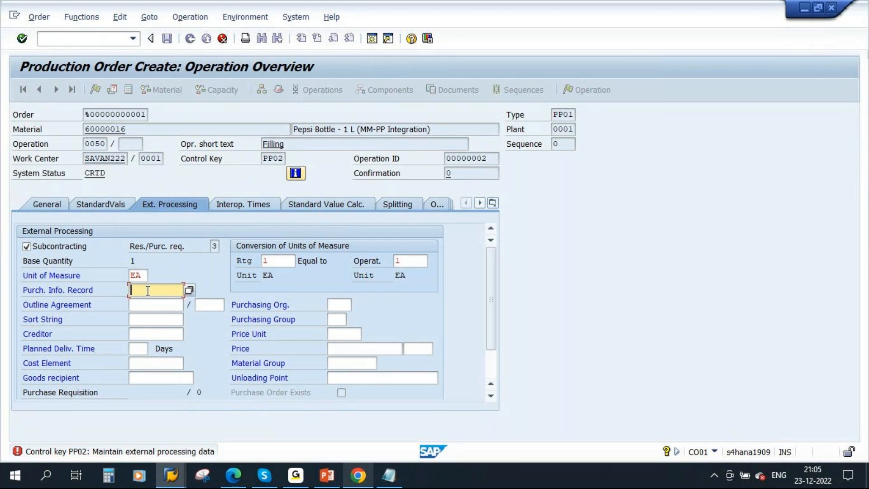
left_click(178, 307)
left_click_drag(132, 290, 200, 300)
key("ctrl+c")
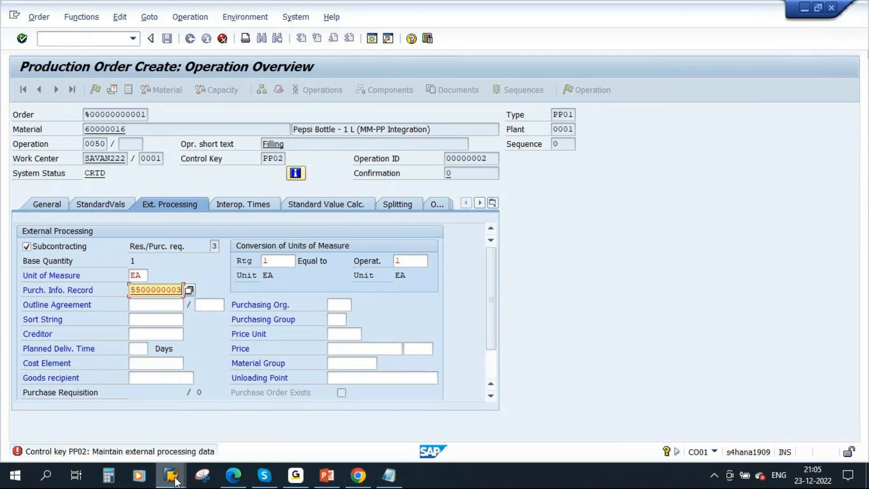
Step: Switch to the other SAP session showing the reservation and start transaction ME13 to display an info record
mouse_move(171, 476)
left_click(550, 413)
left_click(60, 38)
type("/nme13")
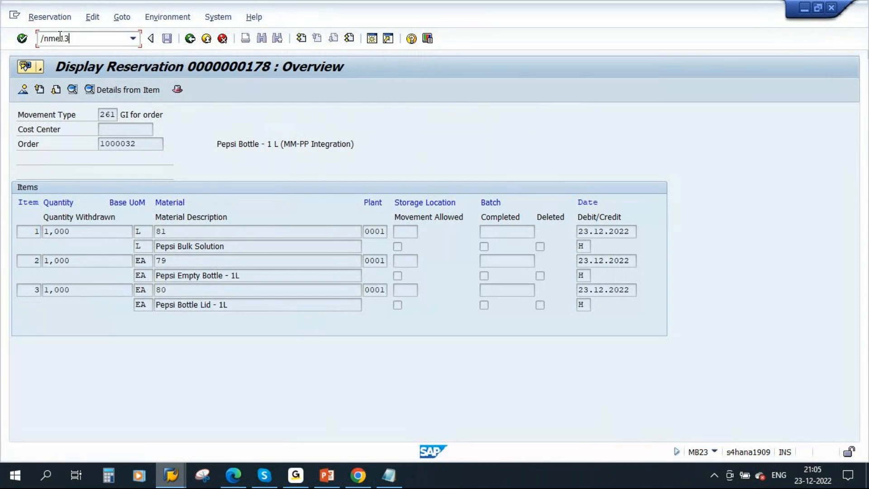
key("Return")
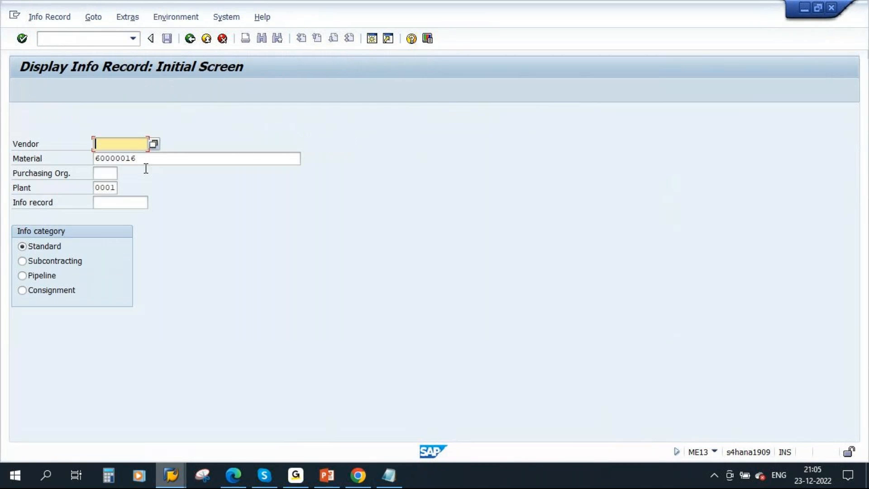
left_click_drag(140, 159, 82, 159)
key("BackSpace")
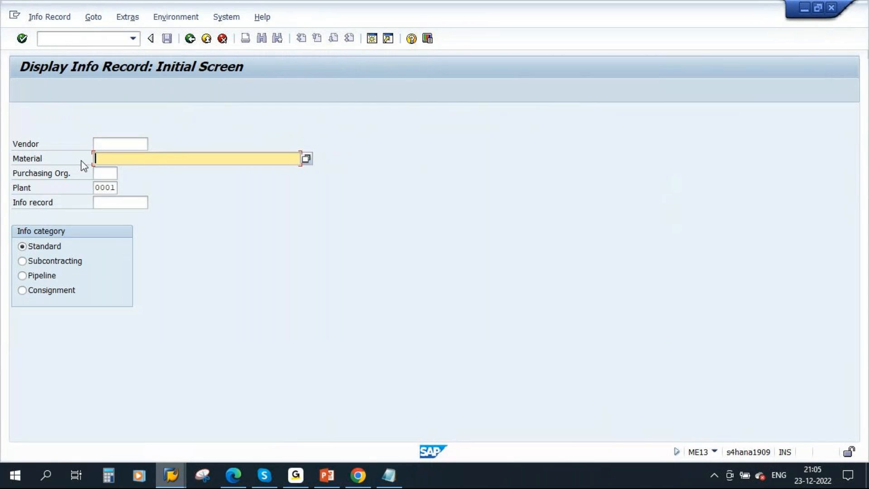
key("Tab")
key("Tab")
key("BackSpace")
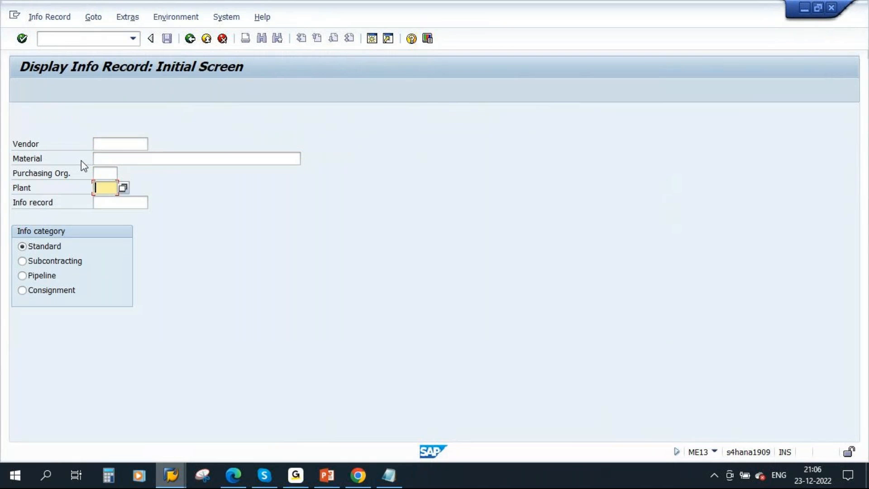
left_click(112, 202)
key("ctrl+v")
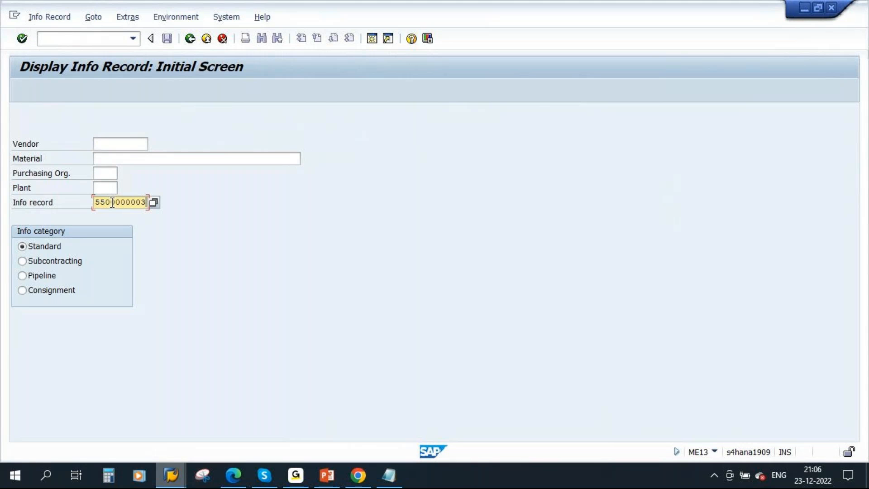
Step: Choose the Subcontracting info category and display the general data of the info record
left_click(51, 262)
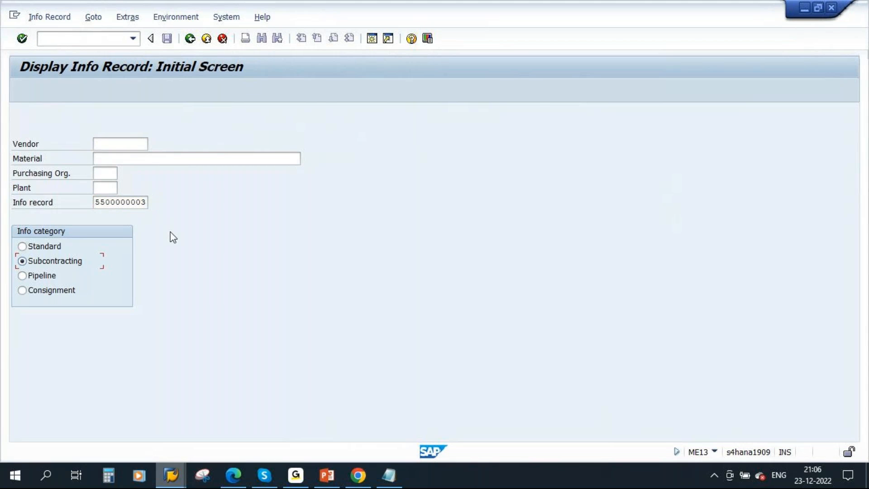
left_click(21, 38)
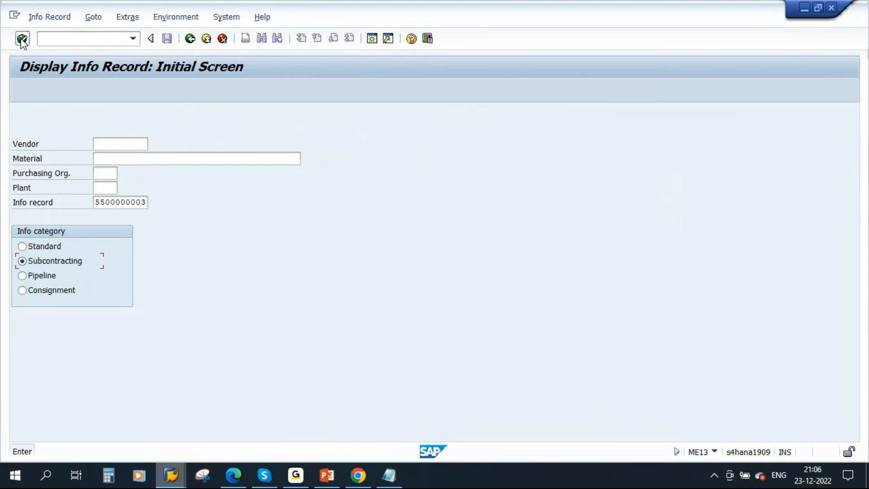
type("0001")
left_click(21, 38)
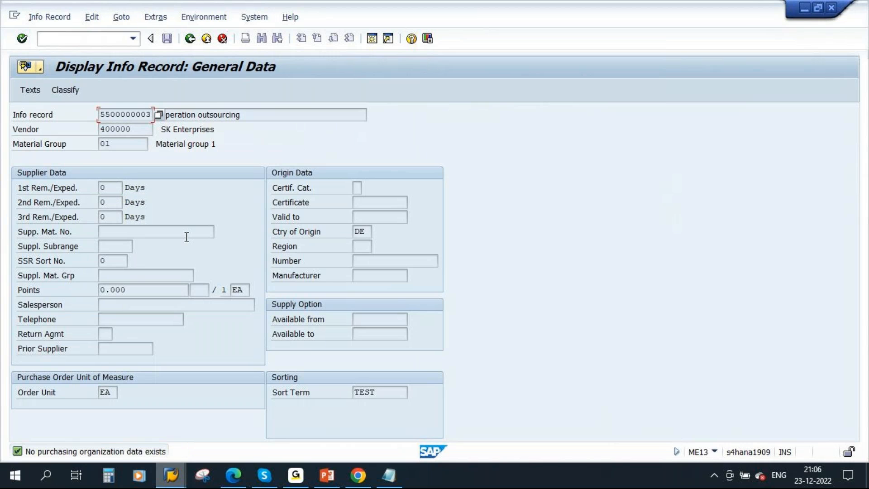
Step: Open the info record's text overview and highlight its short text "operation outsourcing" and its record number
left_click(37, 90)
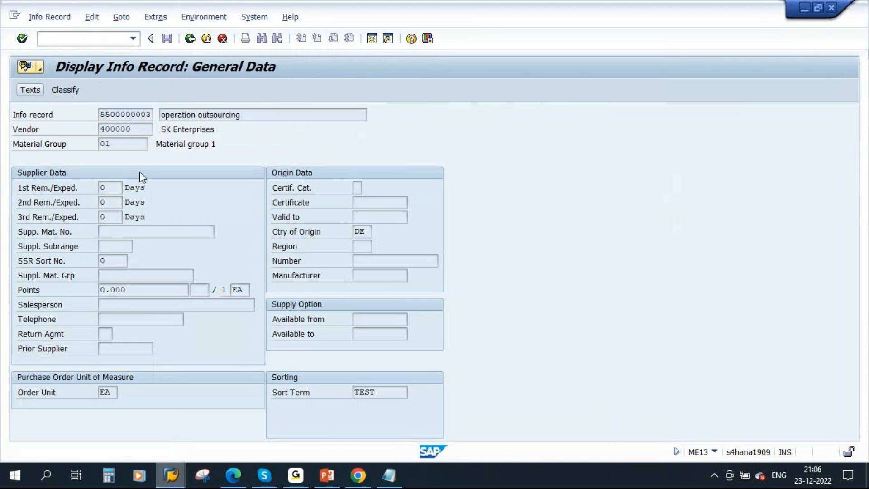
left_click_drag(235, 114, 149, 115)
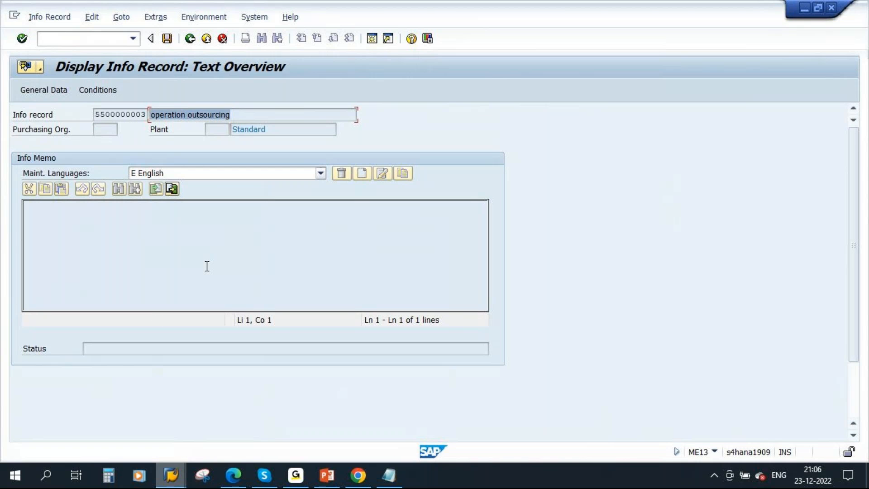
double_click(101, 117)
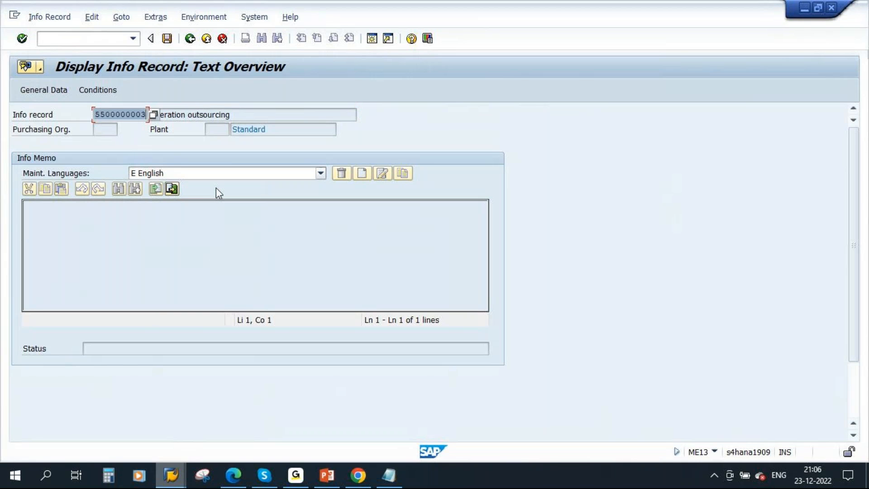
Step: Return to the production order, confirm the info record, and assign purchasing organization 0001 and purchasing group 001 to the Filling operation
left_click(171, 475)
left_click(416, 423)
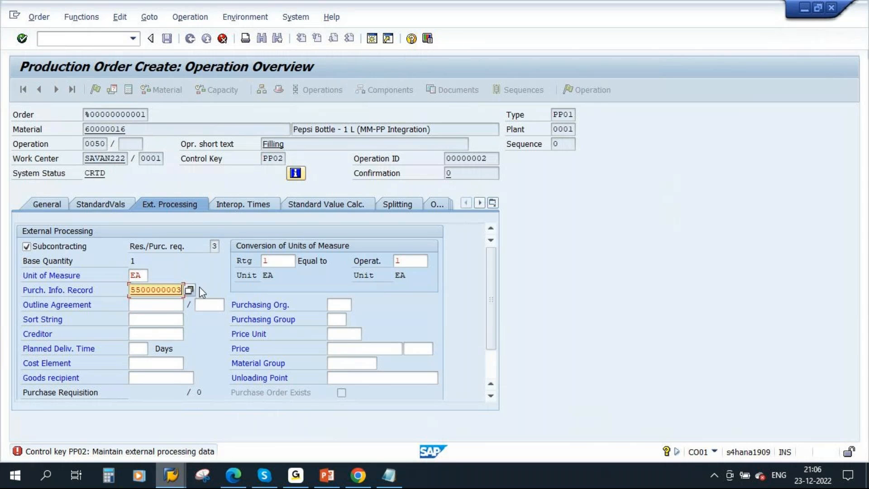
key("Return")
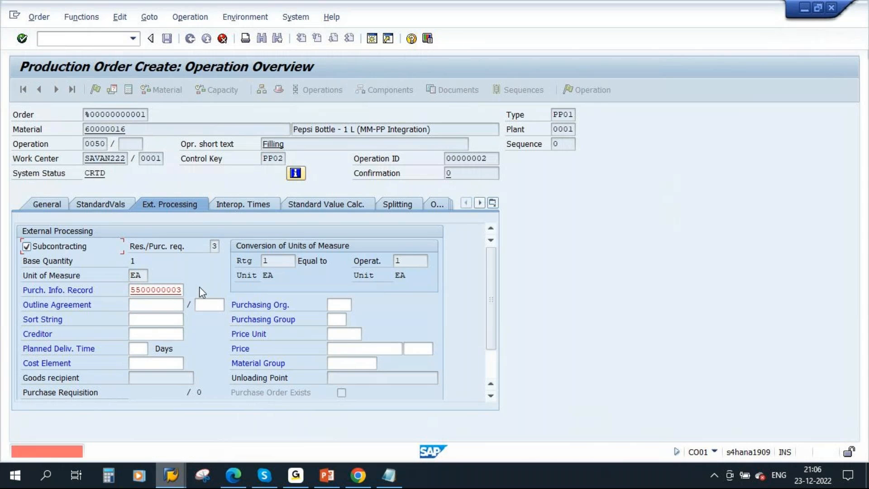
left_click(335, 309)
type("0001")
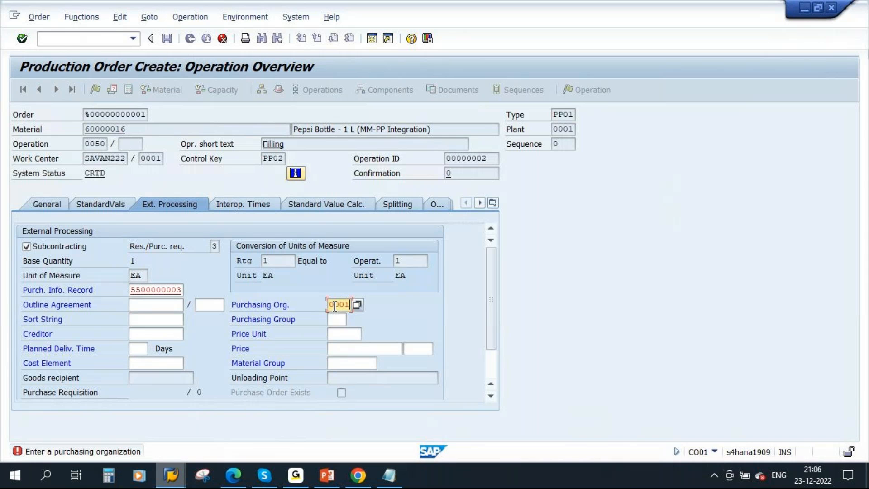
left_click(336, 319)
left_click(352, 319)
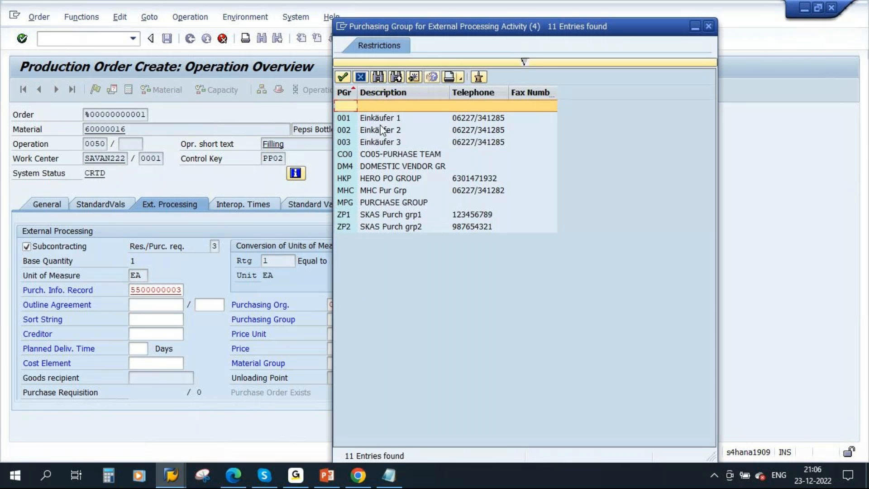
double_click(382, 119)
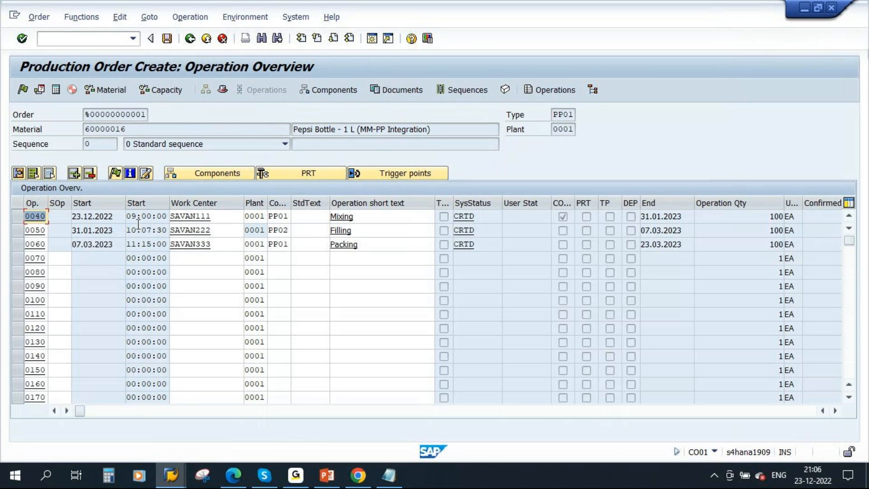
Step: Open the external processing details of operation 0050 Filling and enter a price of 100 EUR
left_click(20, 231)
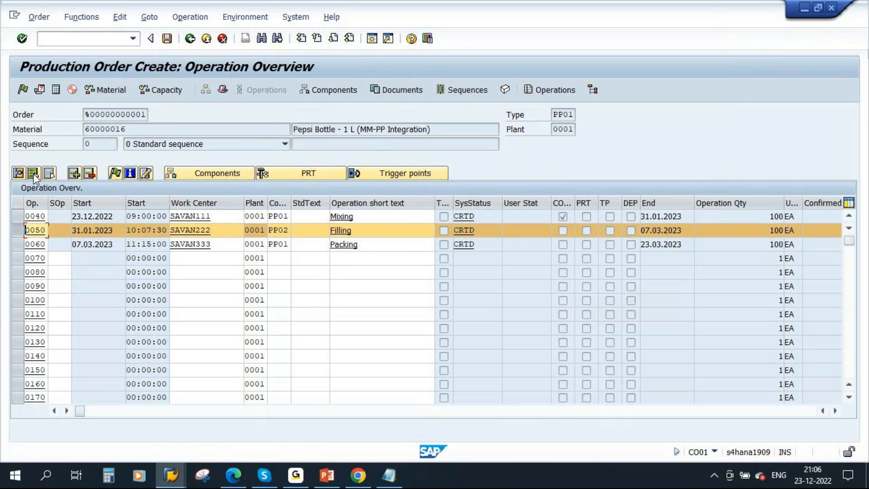
left_click(19, 173)
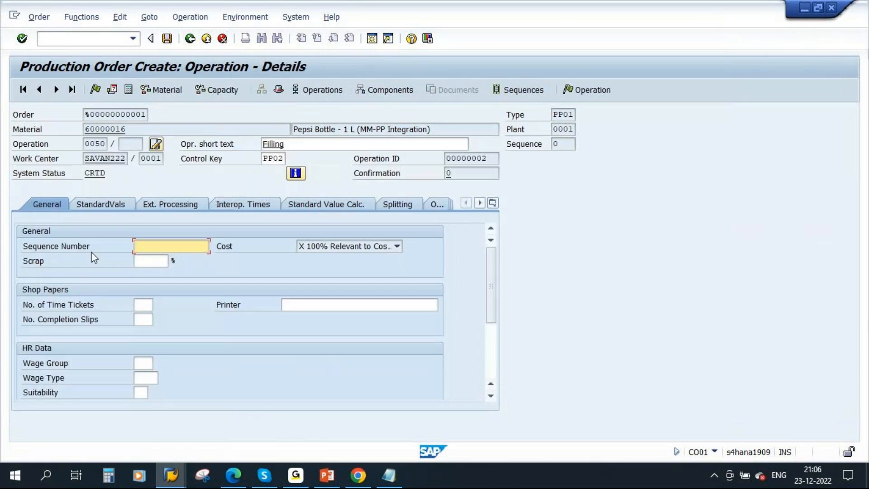
left_click(180, 203)
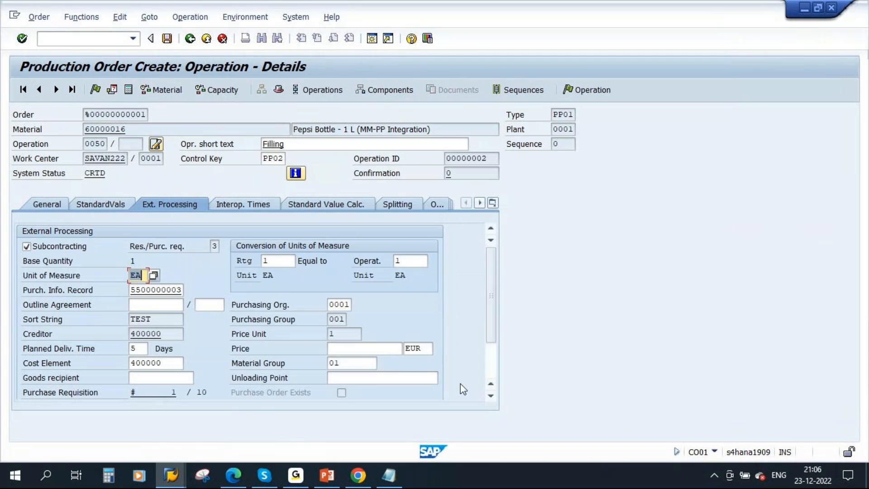
scroll(493, 317, "down", 3)
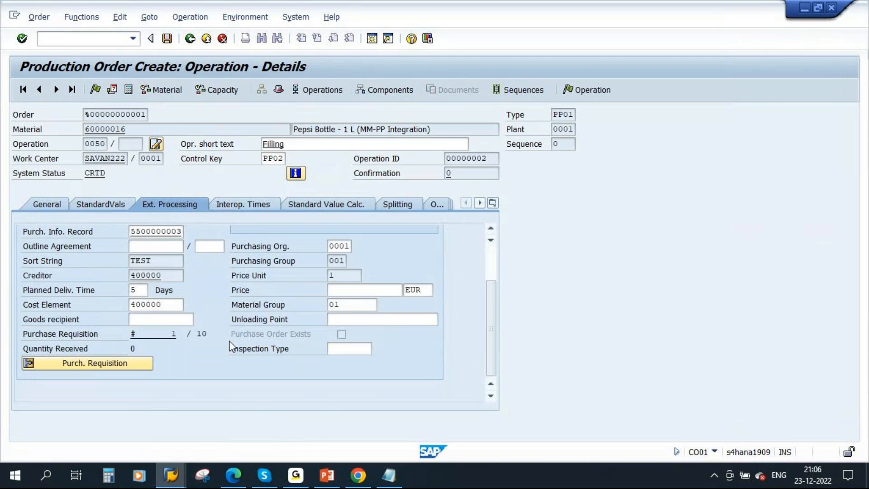
left_click(365, 292)
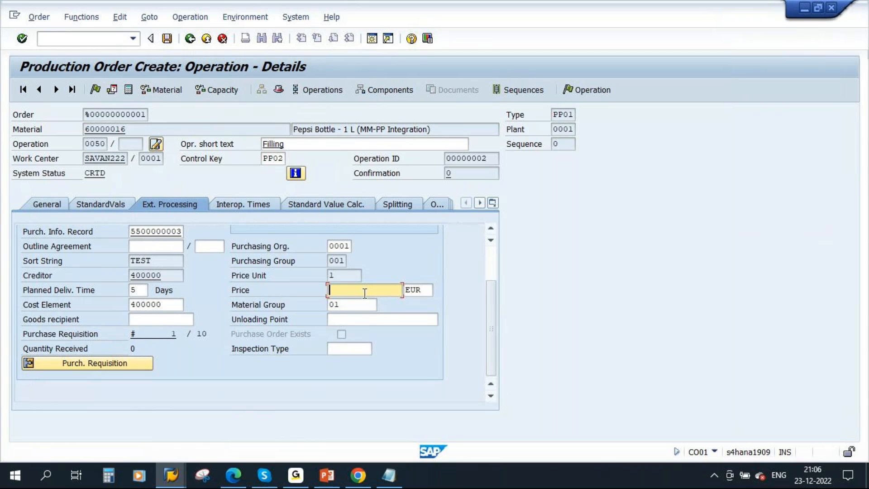
type("100")
Step: Return to the operation overview and save the production order despite the cost calculation error
left_click(191, 39)
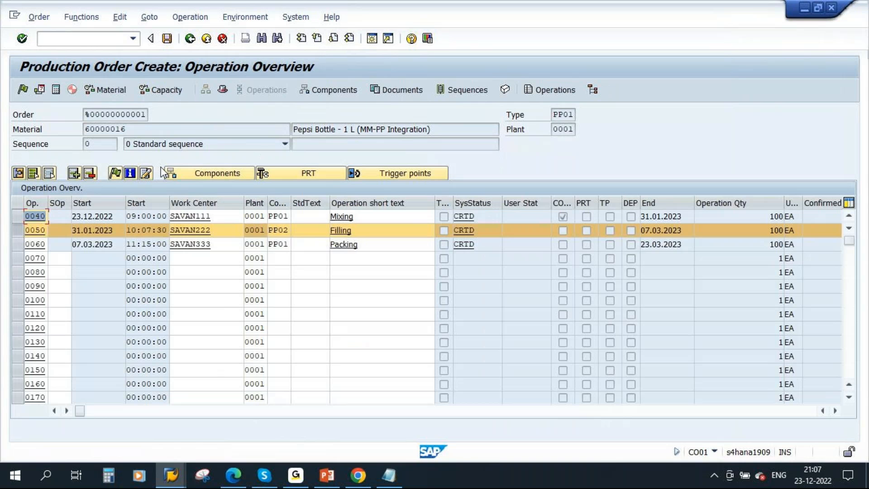
left_click(167, 39)
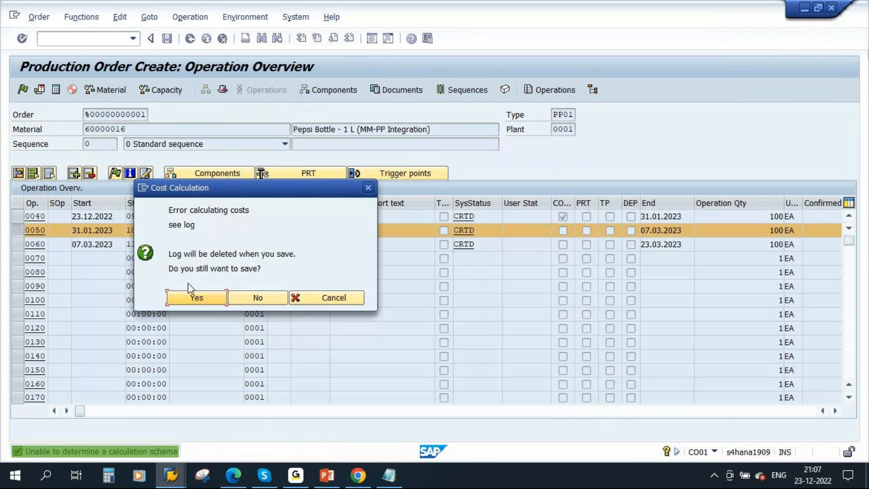
left_click(195, 298)
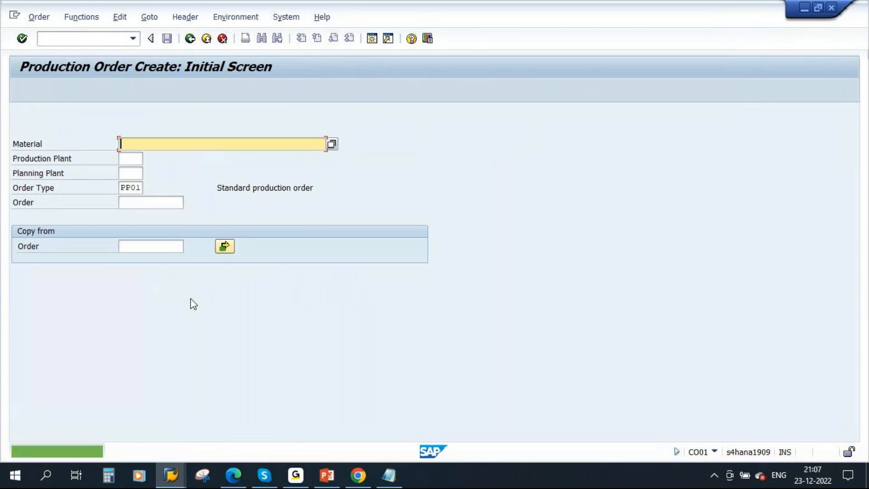
Step: Open the saved production order in change mode and display its operation overview
left_click(39, 17)
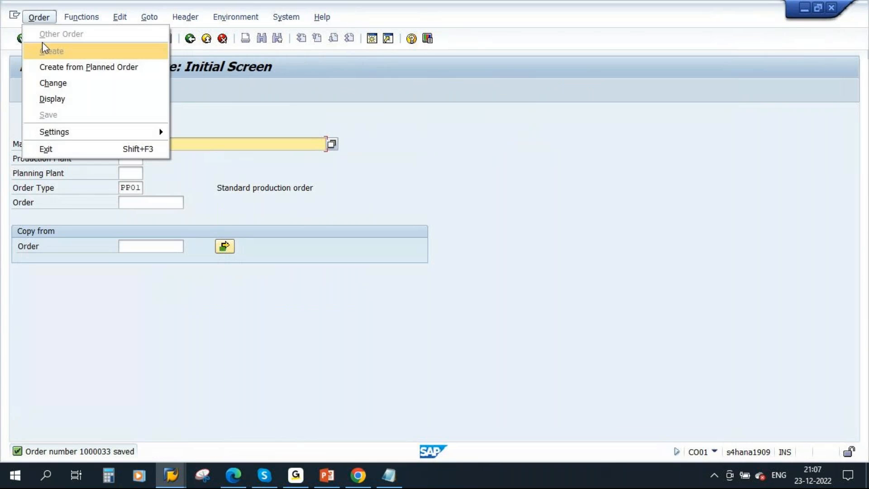
left_click(50, 83)
left_click(128, 144)
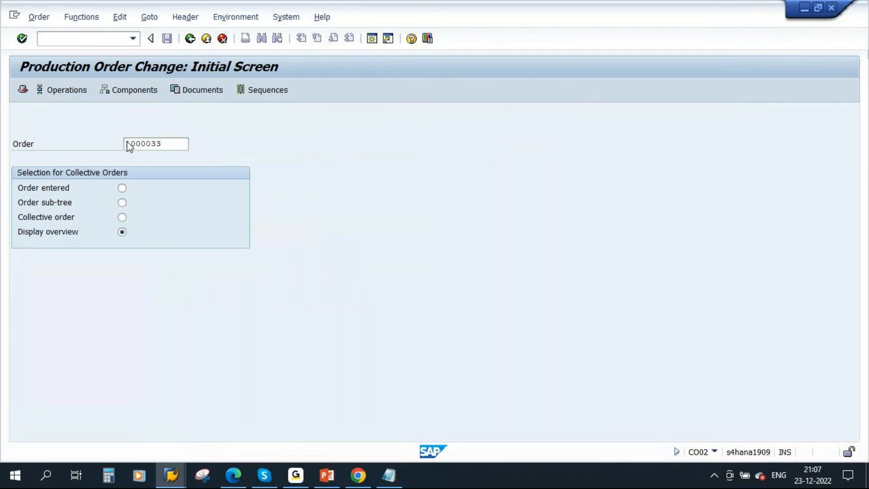
key("Return")
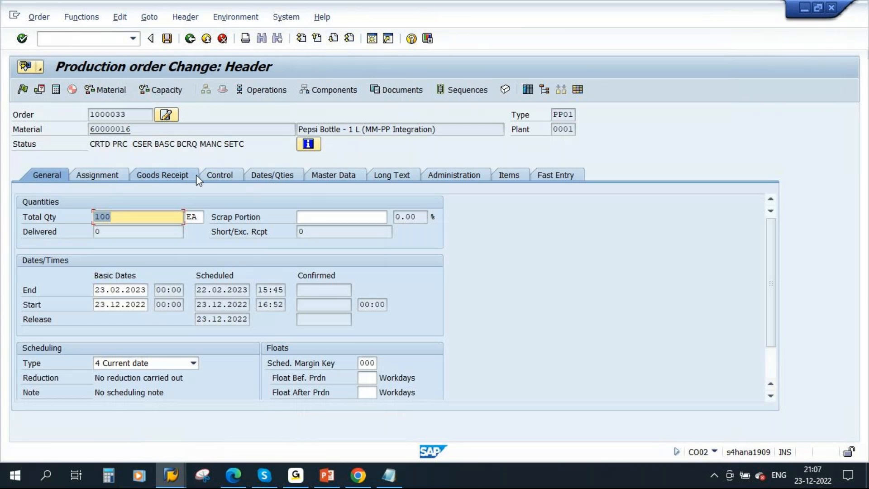
left_click(267, 90)
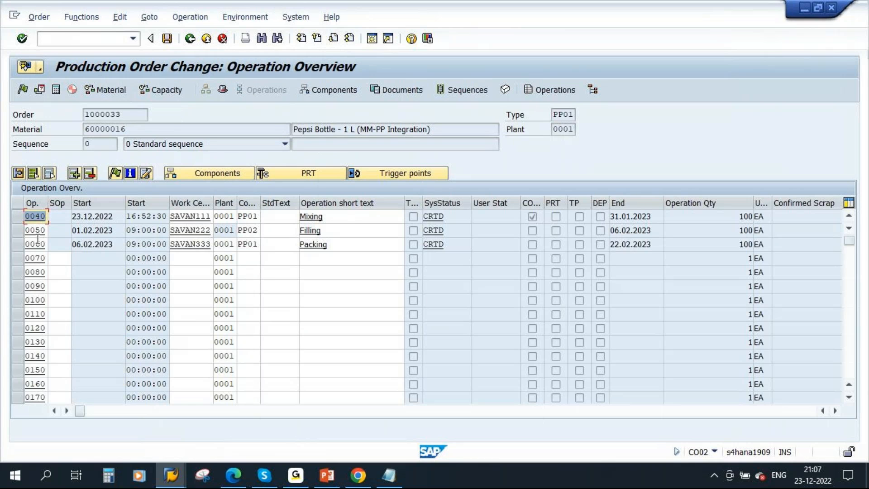
Step: Open the external processing details of operation 0050 Filling and display its purchase requisition
left_click(30, 231)
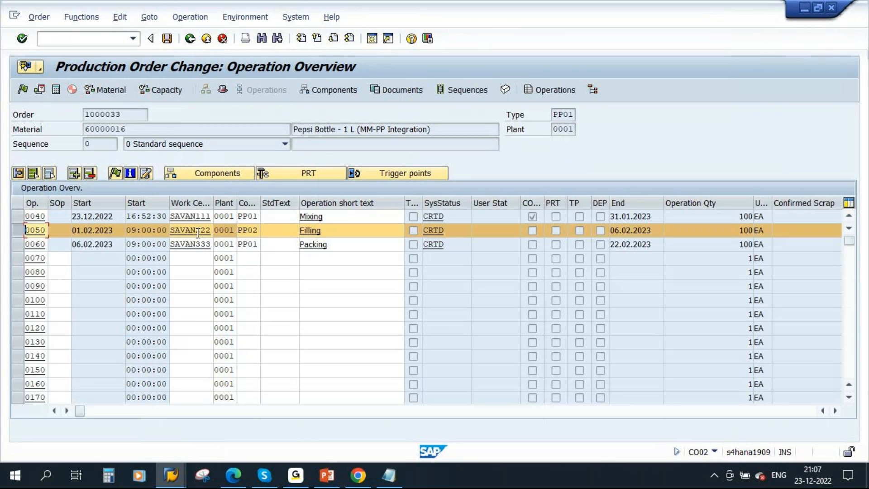
left_click_drag(241, 230, 265, 230)
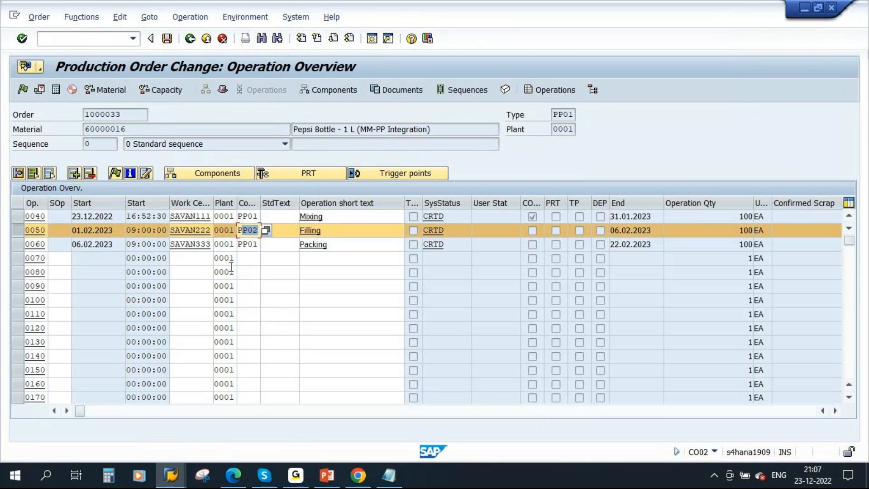
left_click(18, 173)
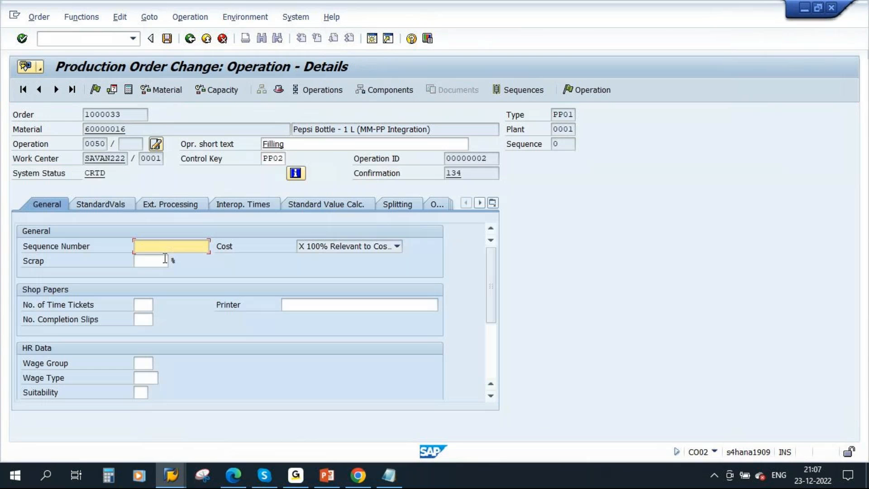
left_click(171, 205)
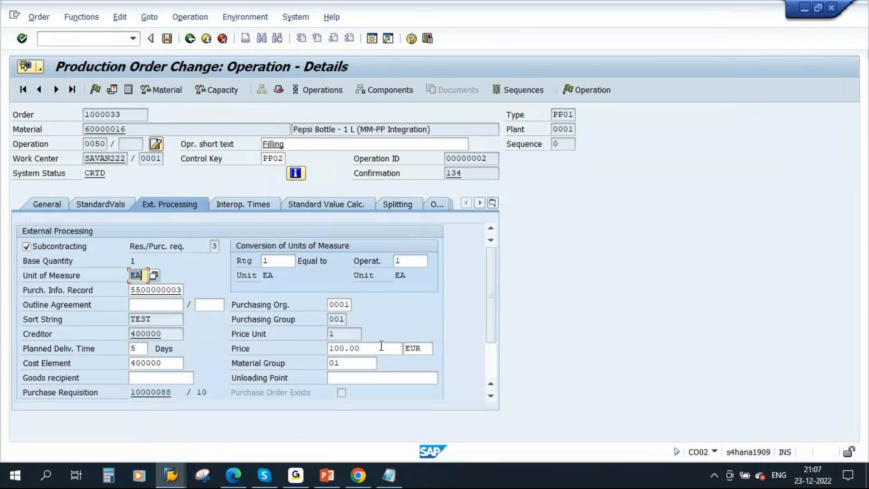
scroll(478, 315, "down", 3)
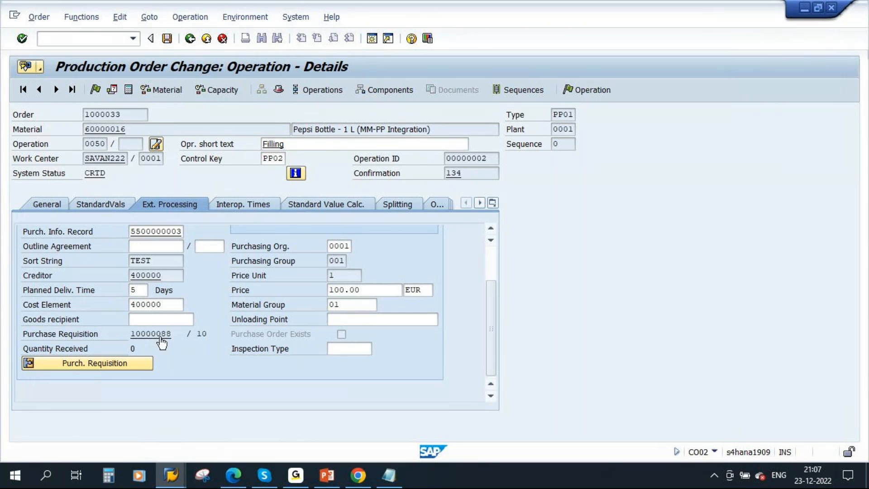
left_click(116, 365)
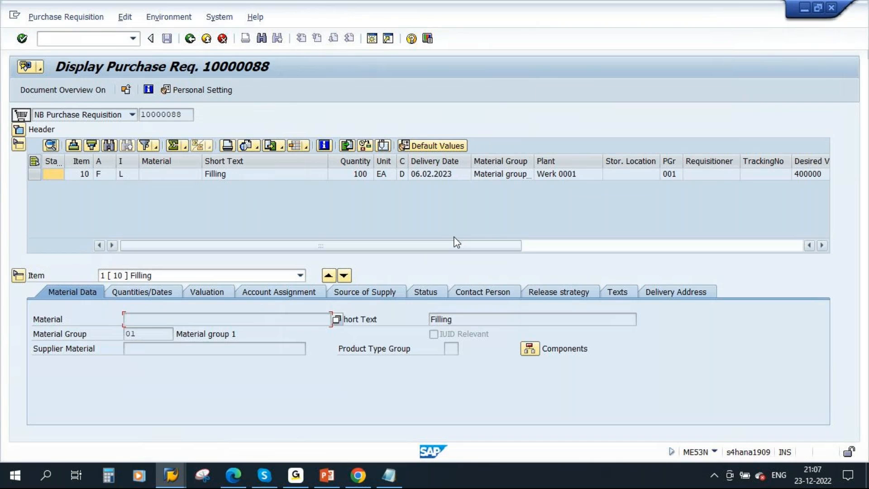
Step: Check the meaning of item category L for the Filling requisition item, and return to the operation details
left_click(127, 173)
key("F4")
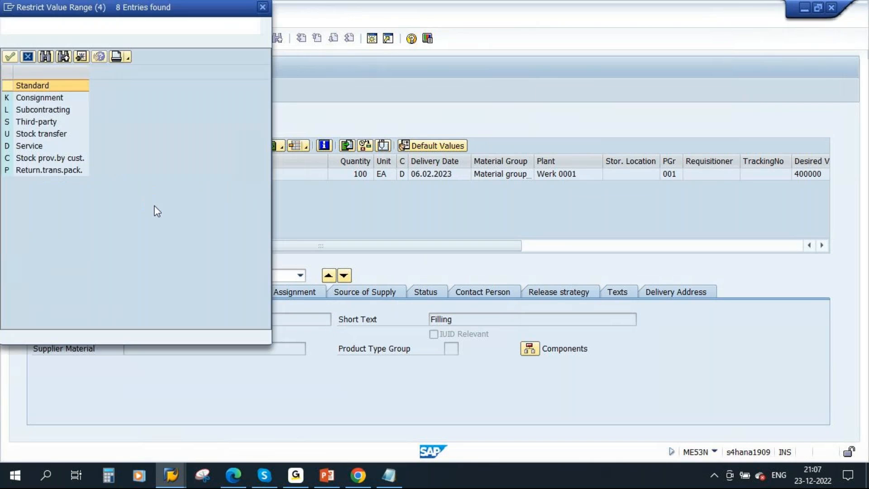
left_click(43, 112)
left_click_drag(138, 12, 331, 82)
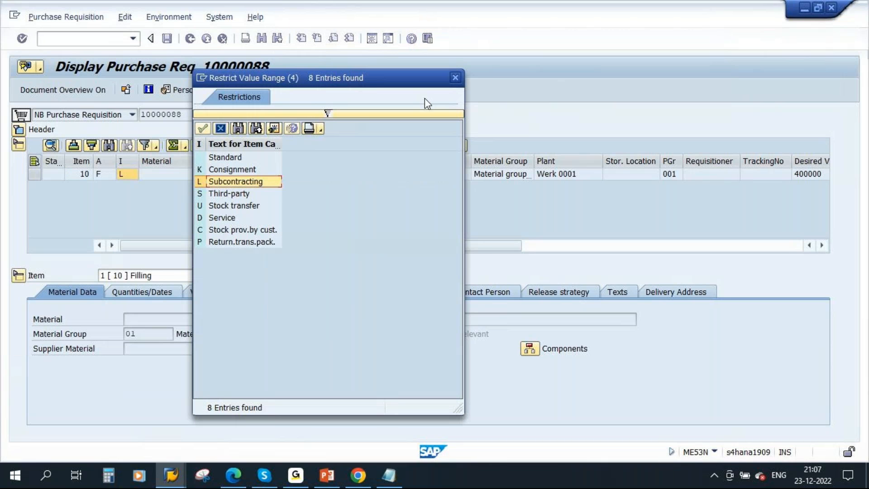
left_click(456, 78)
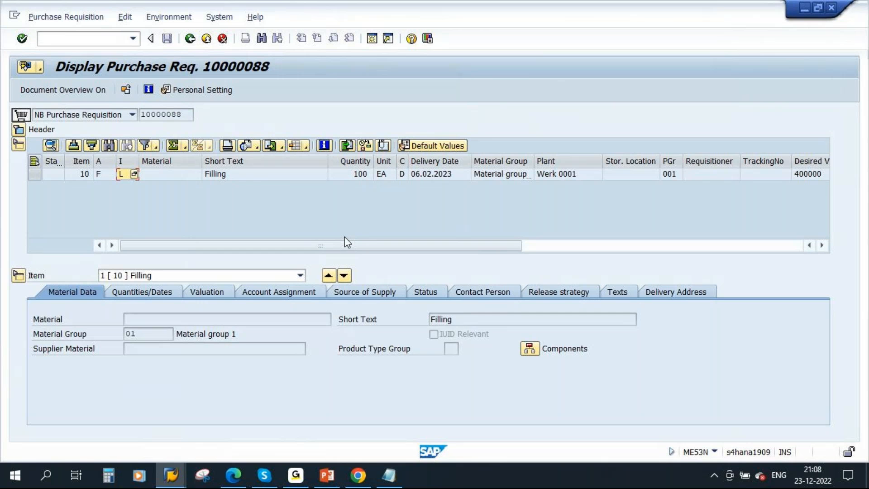
left_click(190, 38)
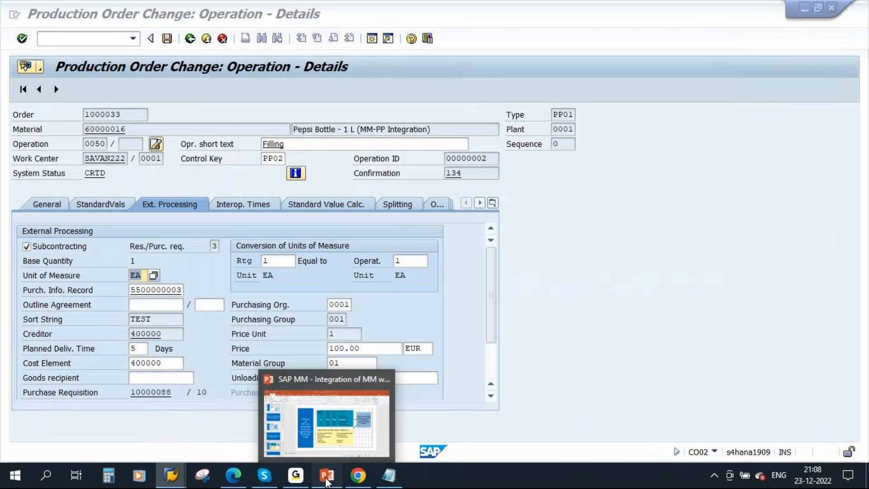
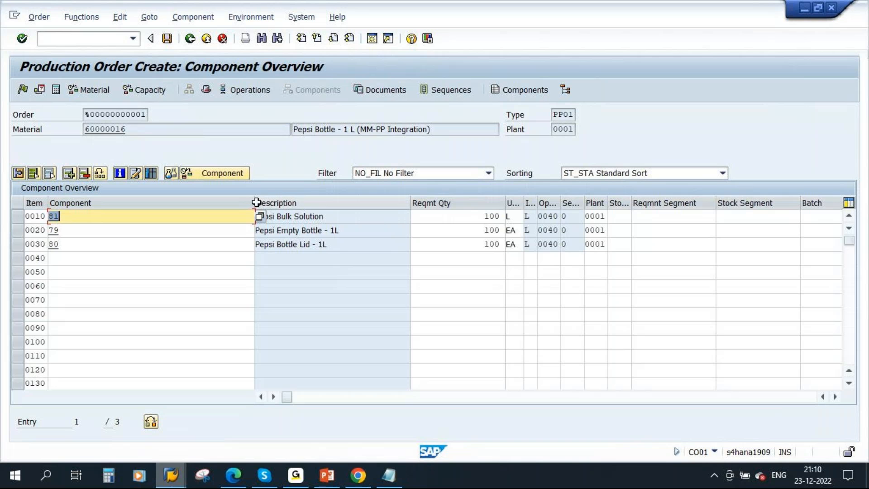
Step: Save the new production order for the Pepsi Bottle - 1 L material and reopen it in change mode
left_click_drag(254, 203, 102, 227)
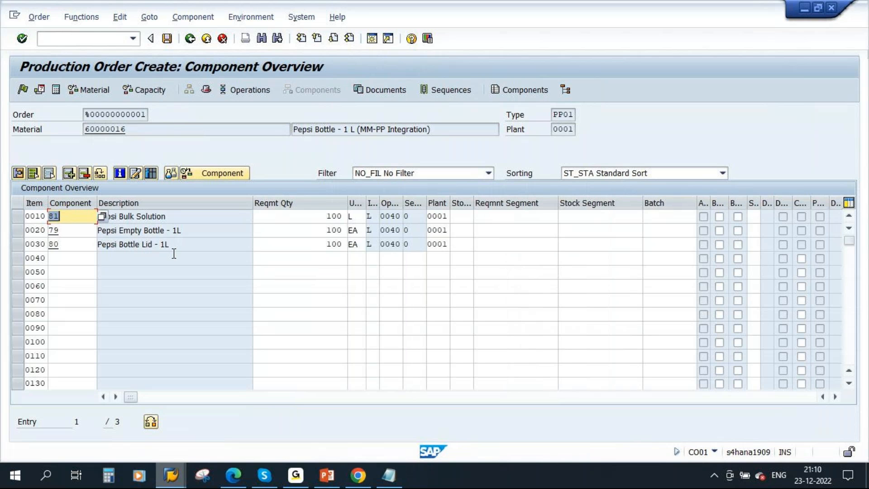
left_click(167, 38)
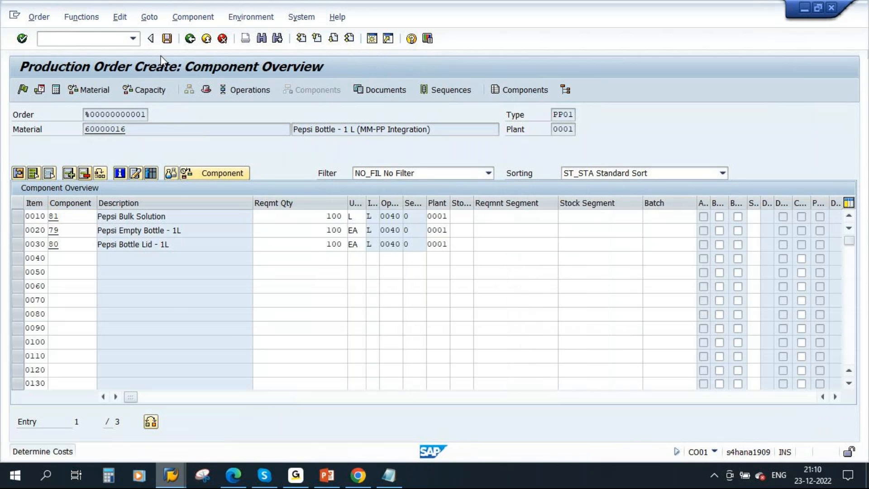
left_click(191, 299)
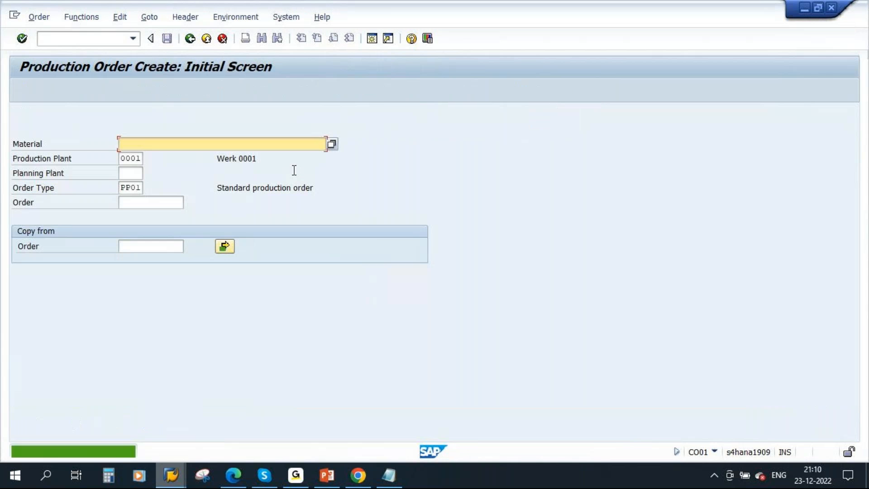
left_click(39, 17)
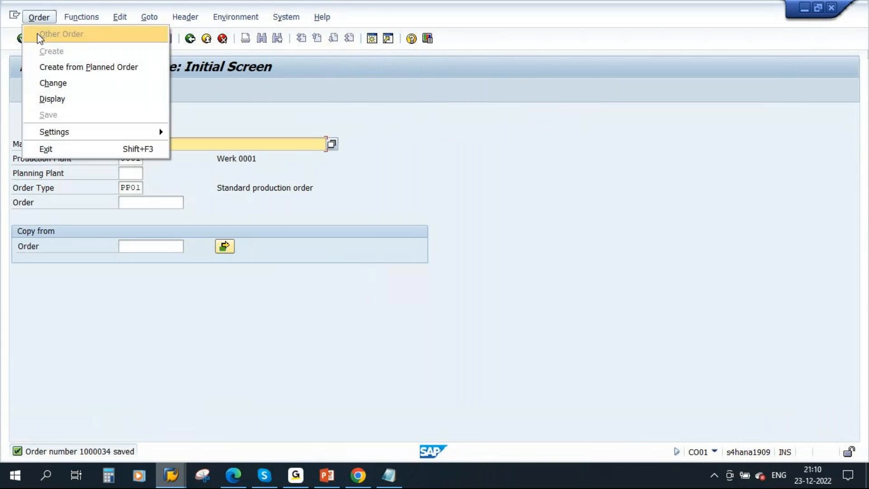
left_click(53, 85)
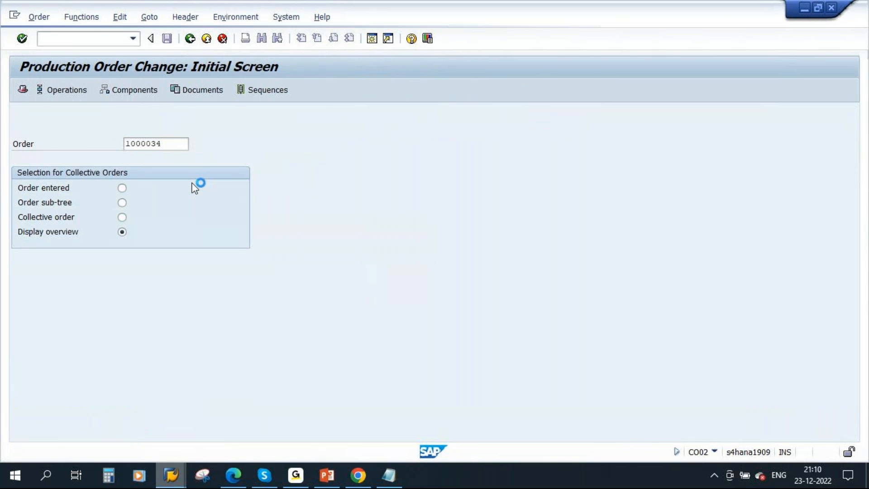
key("Return")
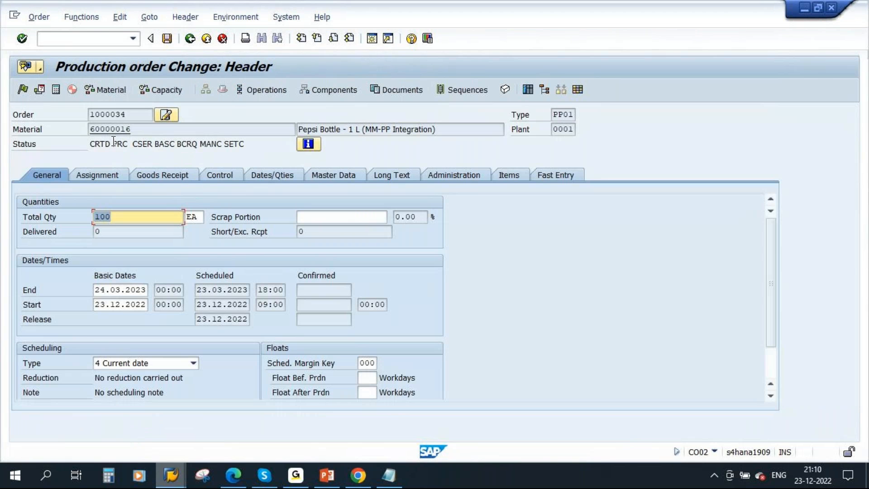
Step: Release the production order and save it despite the cost calculation error
left_click_drag(106, 143, 84, 148)
left_click(23, 90)
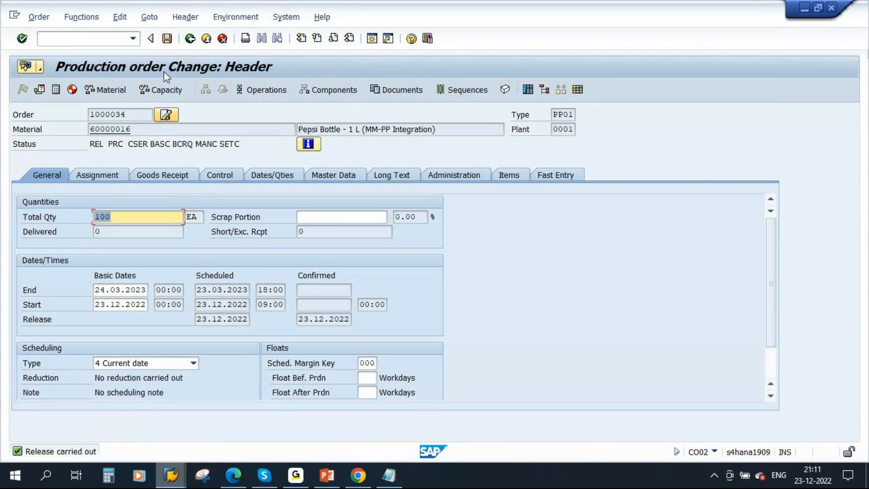
left_click(167, 38)
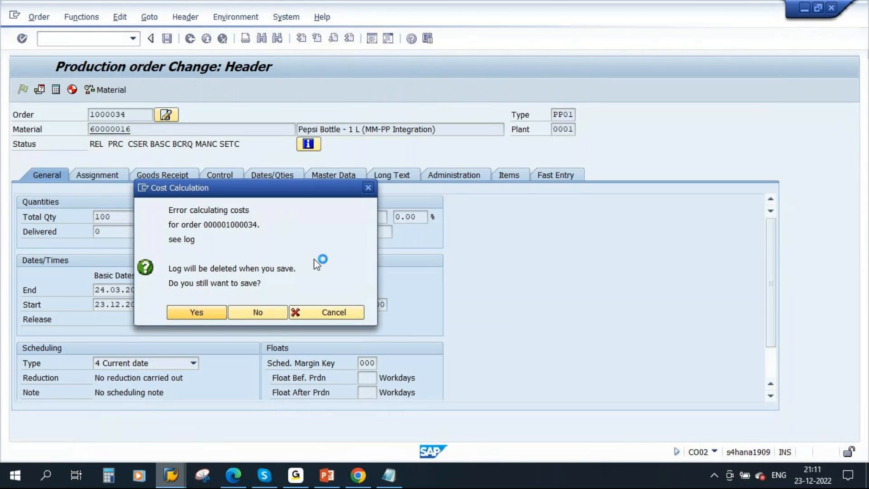
key("Return")
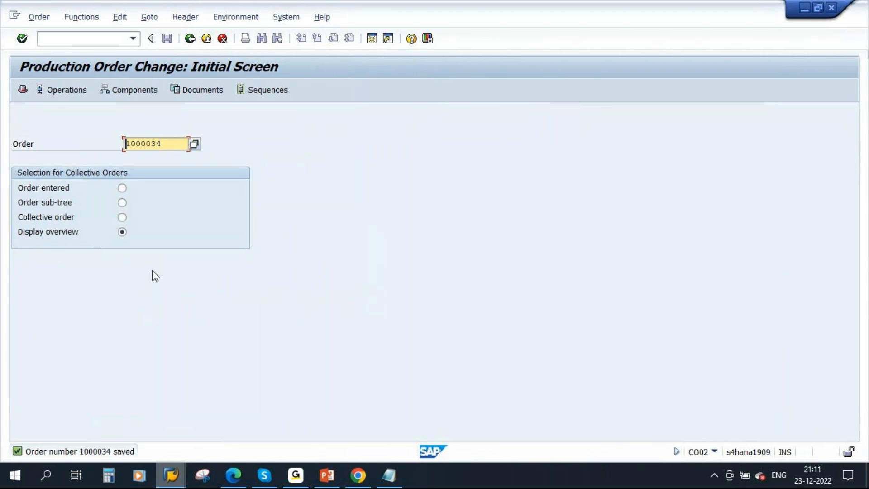
Step: Open the released production order in display mode and show its component overview with a narrower Component column
left_click(39, 17)
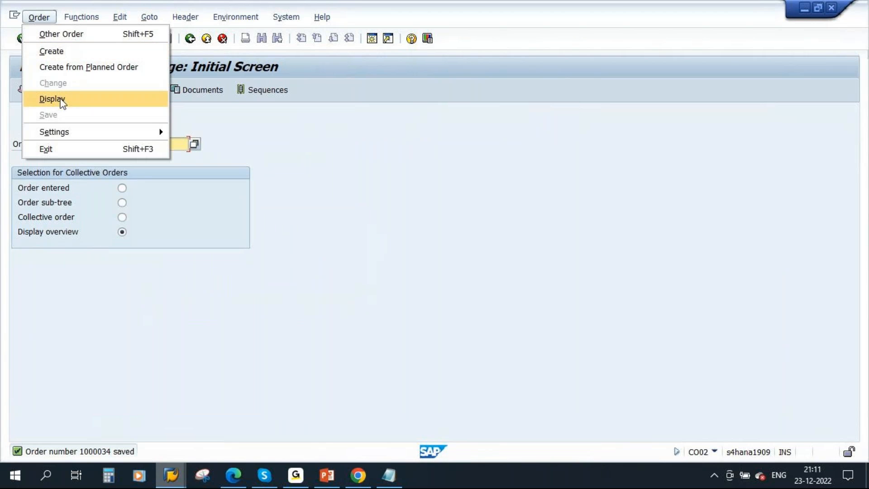
left_click(61, 100)
key("Return")
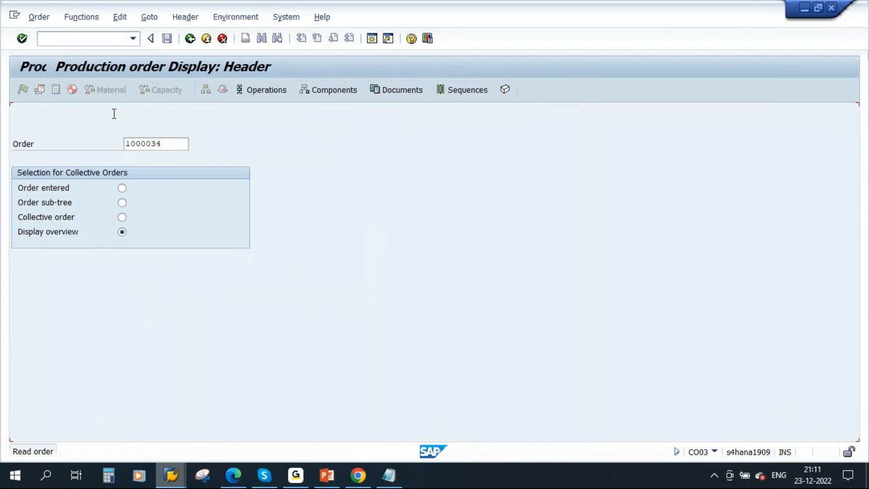
left_click(328, 89)
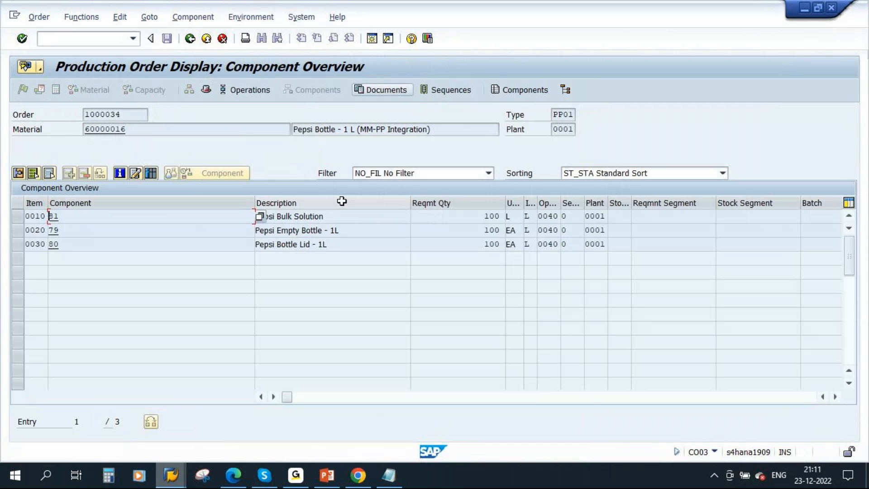
left_click_drag(254, 202, 96, 204)
left_click(168, 219)
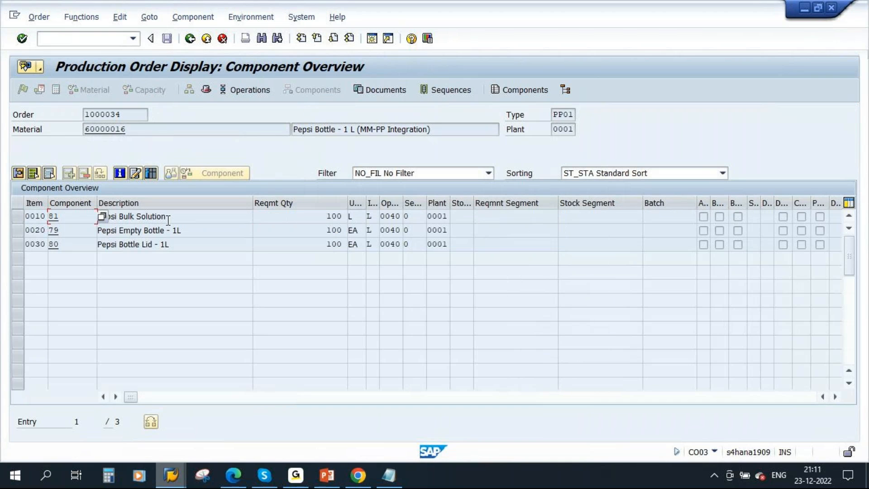
Step: Switch to the info record session, start transaction MIGO, and set the goods receipt reference to R10 Other
left_click(171, 475)
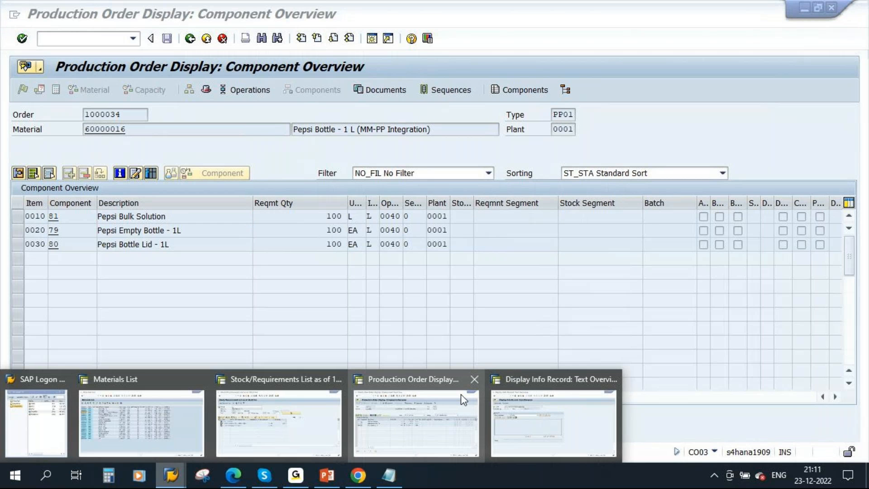
left_click(336, 379)
left_click(460, 435)
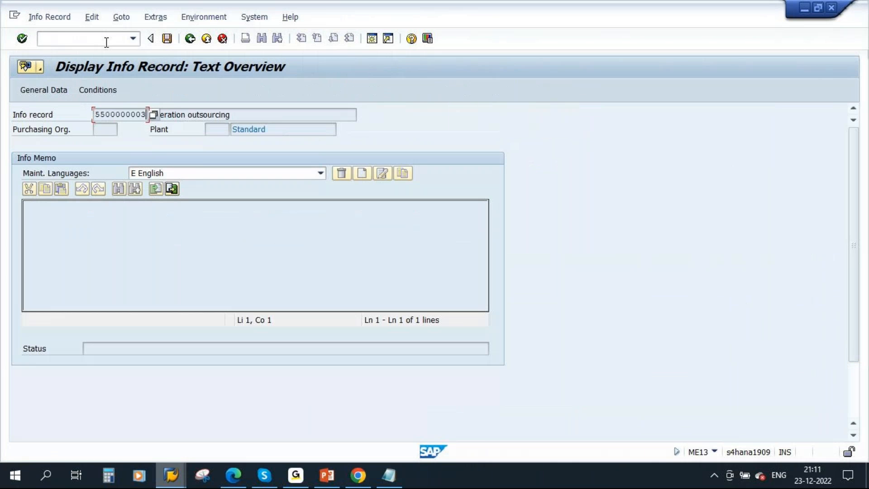
left_click(57, 40)
type("/nmg")
key("BackSpace")
key("BackSpace")
type("MIGO")
key("Return")
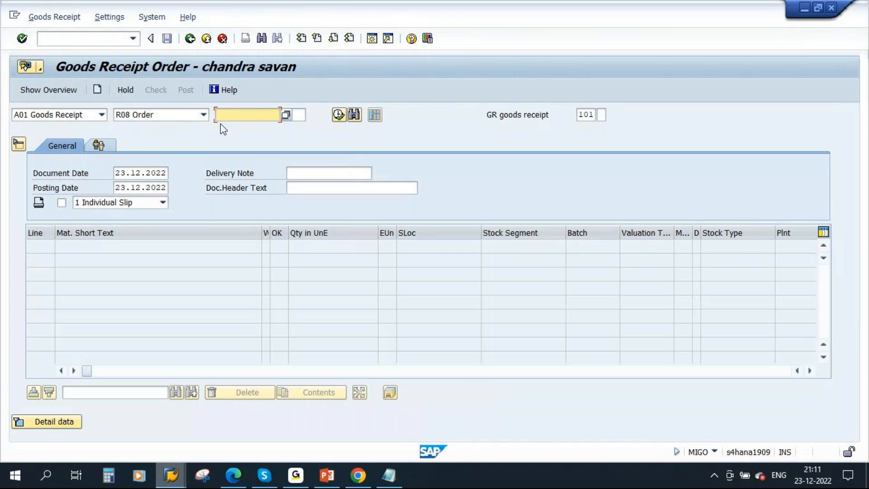
left_click(203, 115)
left_click(136, 162)
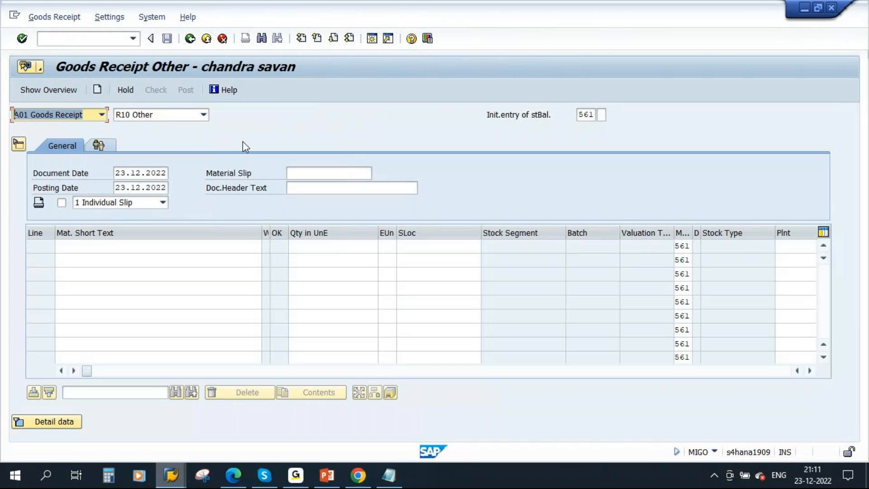
Step: Enter materials 81, 79 and 80 on the first three lines of the goods receipt
left_click(85, 257)
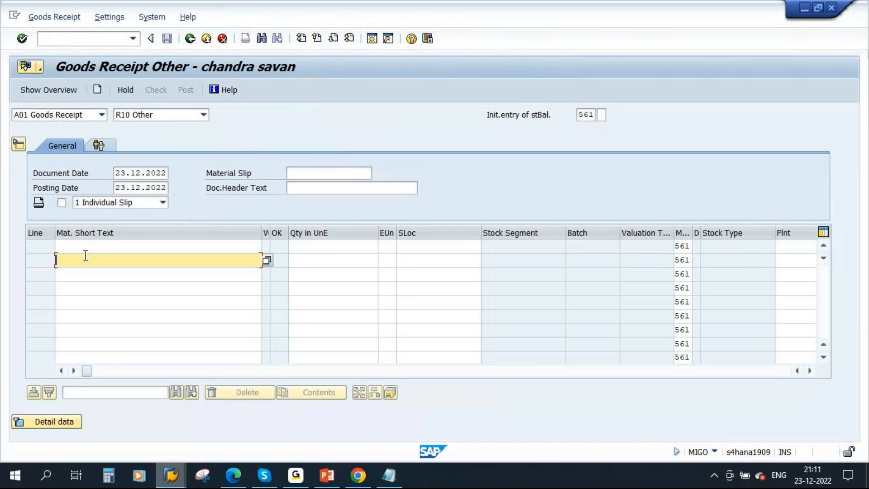
left_click(72, 249)
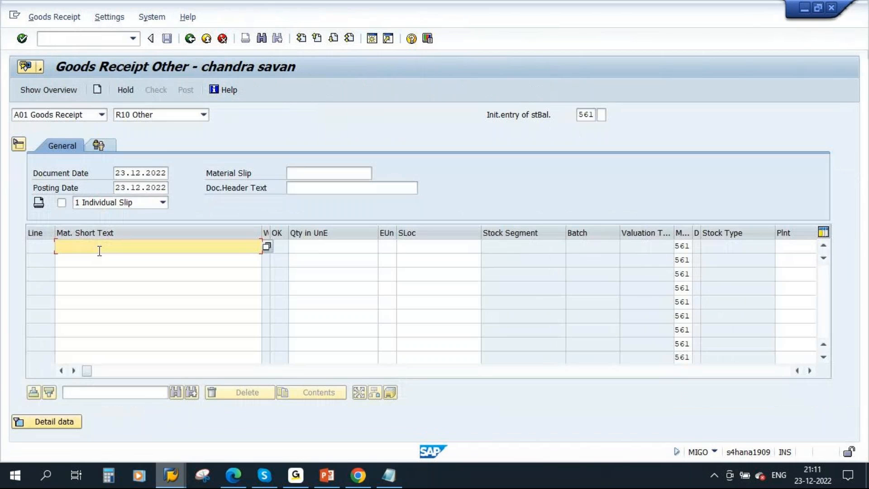
type("81")
key("Down")
type("79")
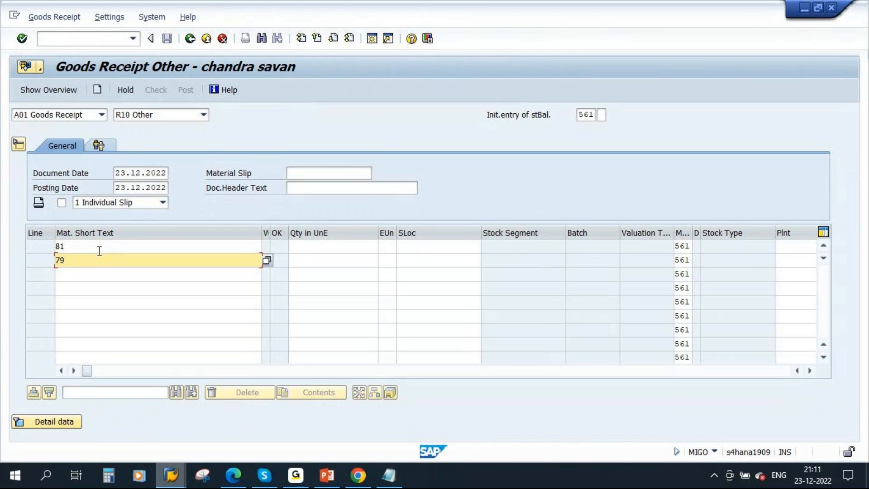
key("Down")
type("80")
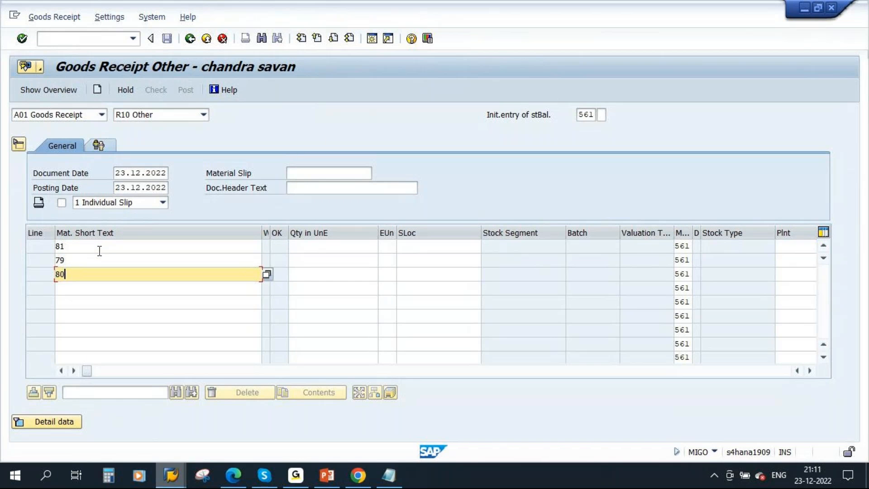
Step: Set the quantity to 10000 for all three materials in the goods receipt
left_click(317, 245)
type("1000")
left_click(311, 259)
left_click_drag(316, 247, 254, 257)
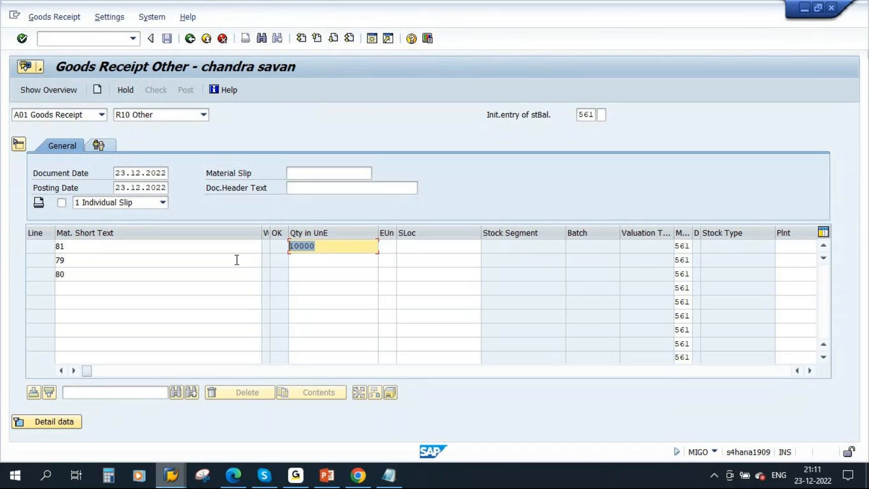
key("ctrl+c")
left_click(307, 264)
key("ctrl+v")
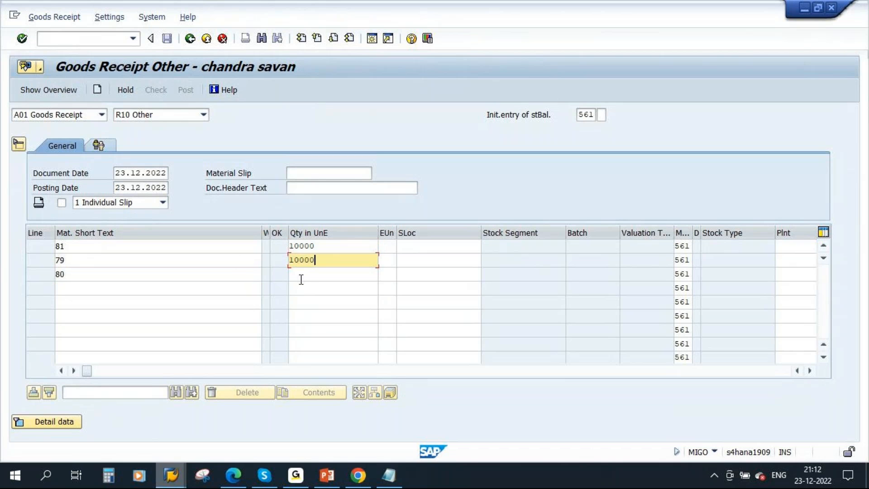
left_click(301, 273)
key("ctrl+v")
Step: Assign storage location RM01 to all three goods receipt lines
left_click(413, 246)
type("RM01")
left_click_drag(438, 245, 356, 251)
key("ctrl+c")
left_click(417, 260)
key("ctrl+v")
left_click(416, 273)
key("ctrl+v")
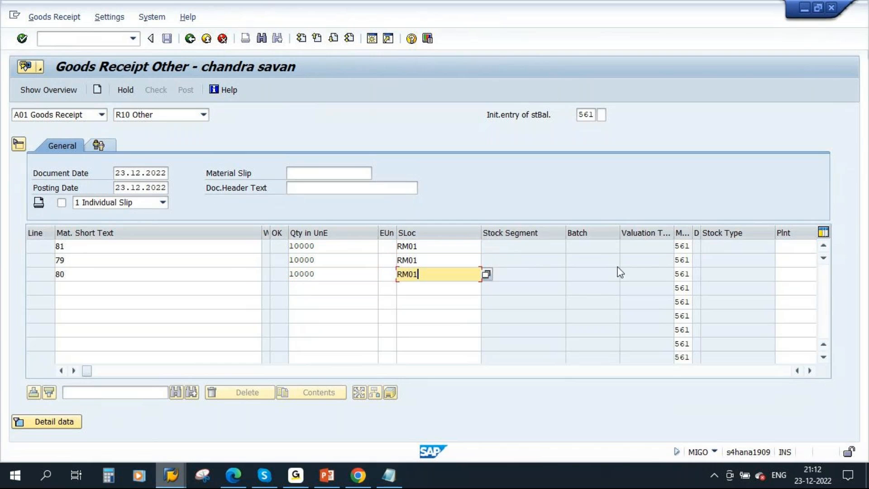
Step: Enter plant 0001 for all three goods receipt lines and confirm the entries
left_click_drag(481, 233, 430, 232)
left_click(731, 246)
left_click(732, 245)
type("0001")
key("Down")
type("0001")
key("Down")
type("0001")
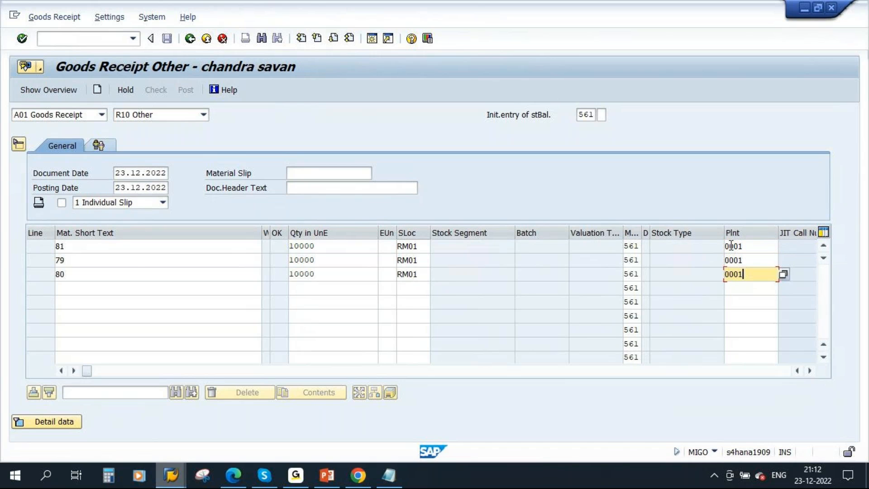
key("Return")
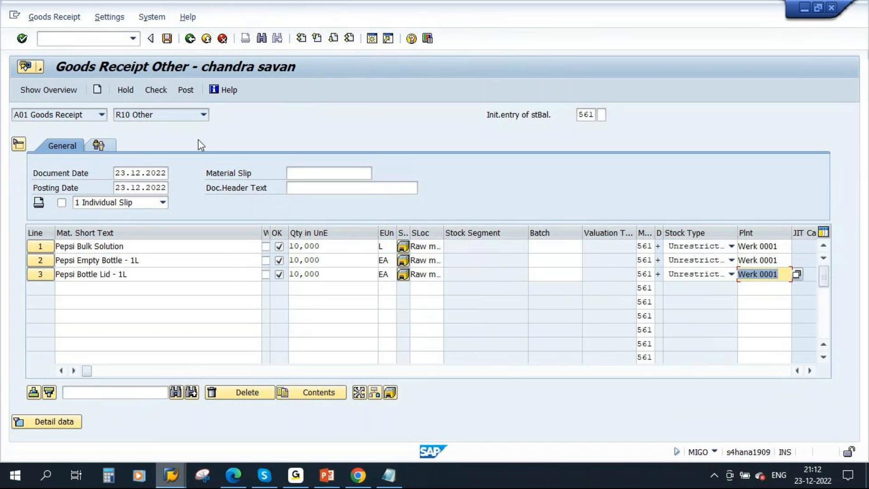
Step: Check the goods receipt entries, accept the batch creation messages, and post the initial stock document
left_click(155, 88)
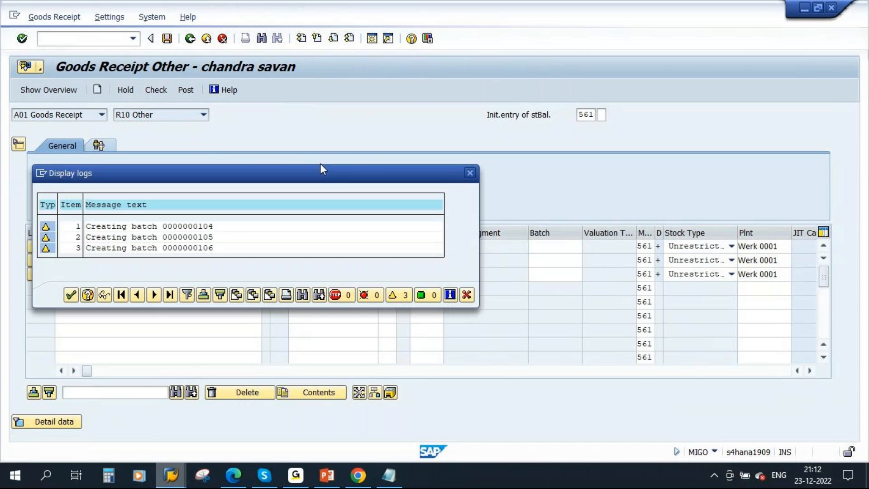
left_click(67, 297)
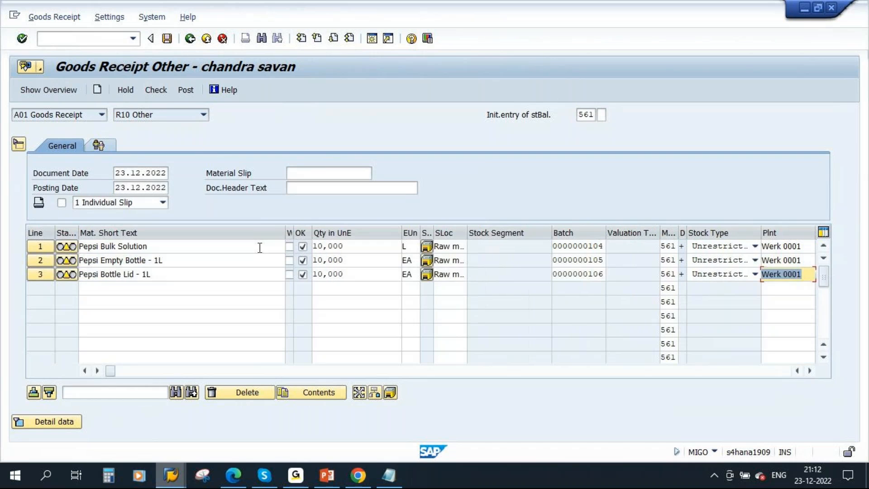
left_click(185, 90)
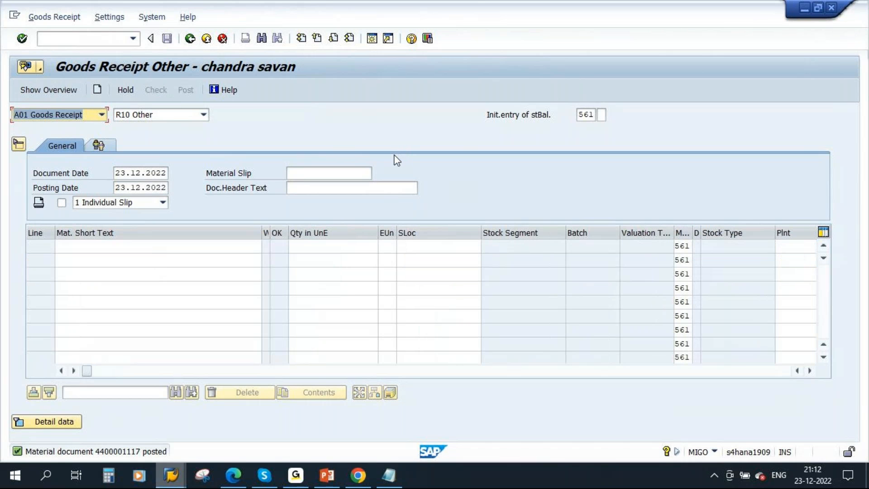
left_click(189, 39)
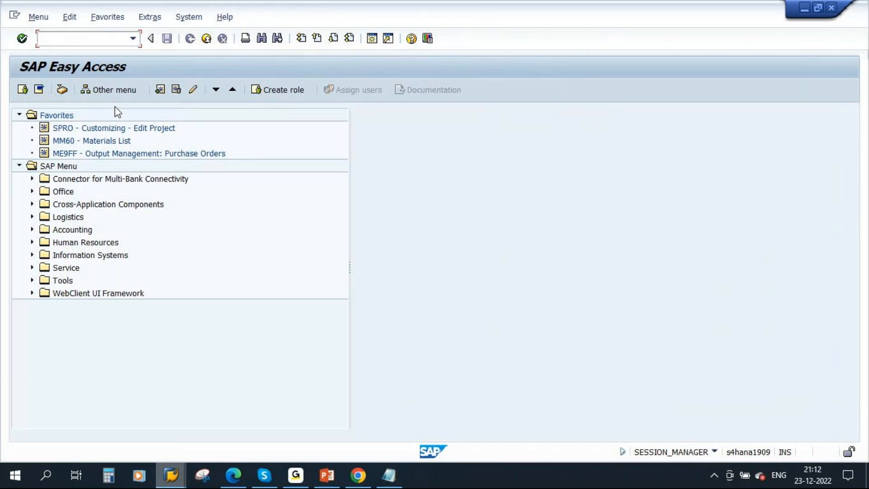
Step: Restart transaction MIGO and set it to A07 Goods Issue with reference R08 Order
type("MIGO")
key("Return")
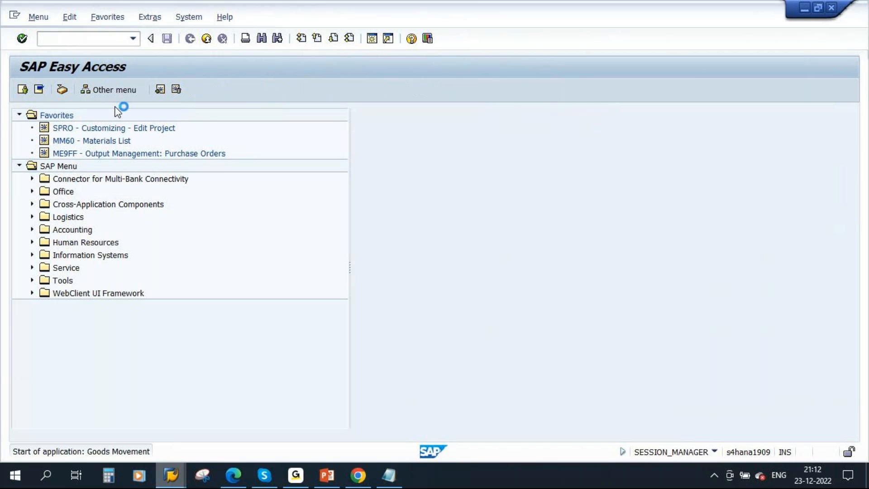
left_click(70, 119)
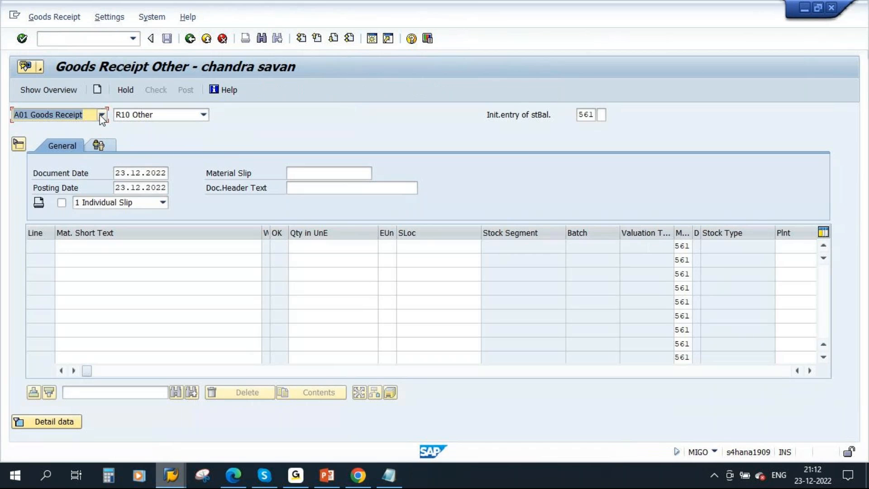
left_click(40, 151)
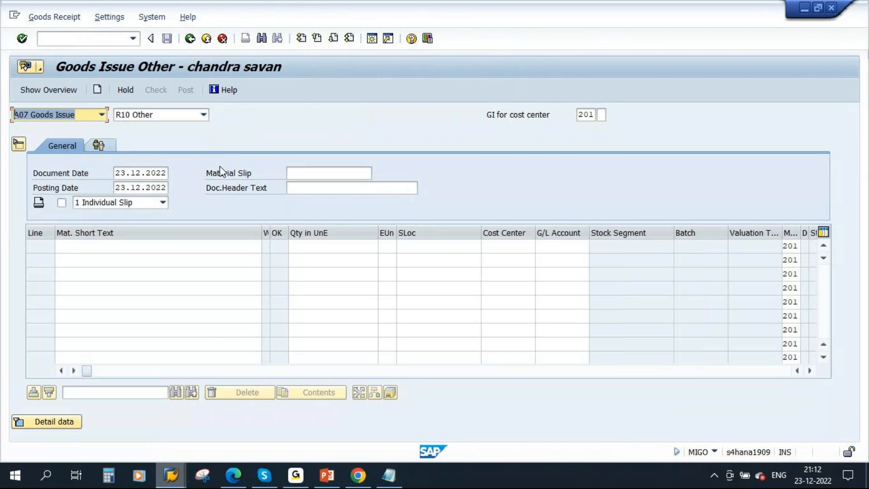
left_click(203, 114)
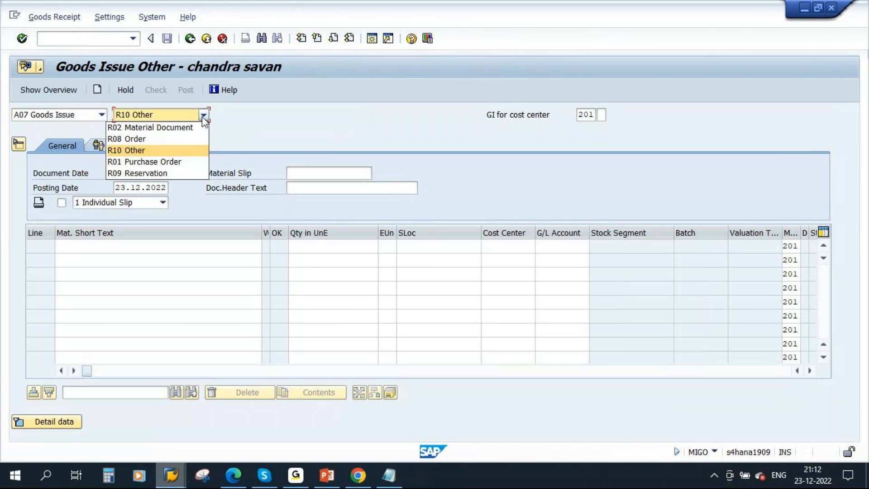
left_click(131, 139)
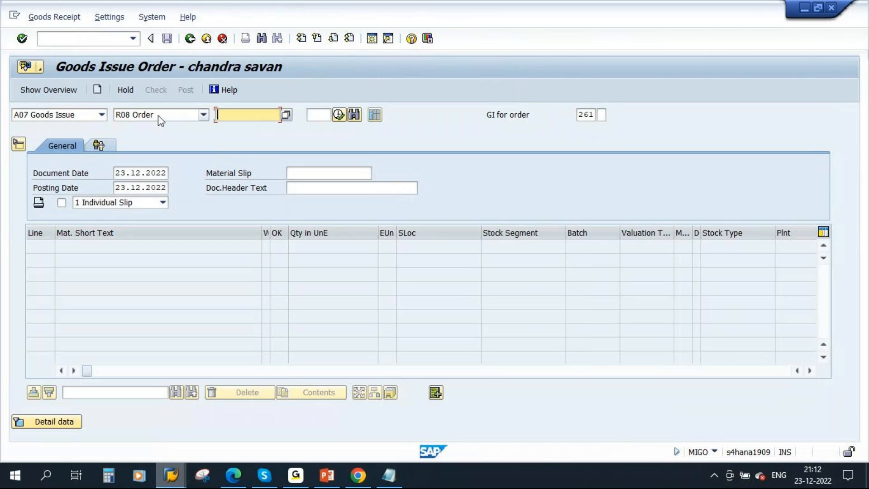
Step: Take the order number from the production order display session and load that order's components into the goods issue
mouse_move(171, 475)
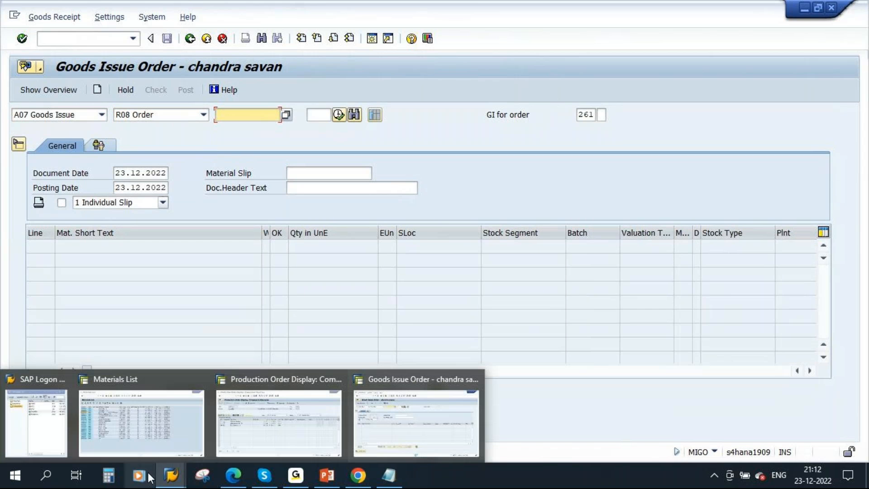
left_click(246, 403)
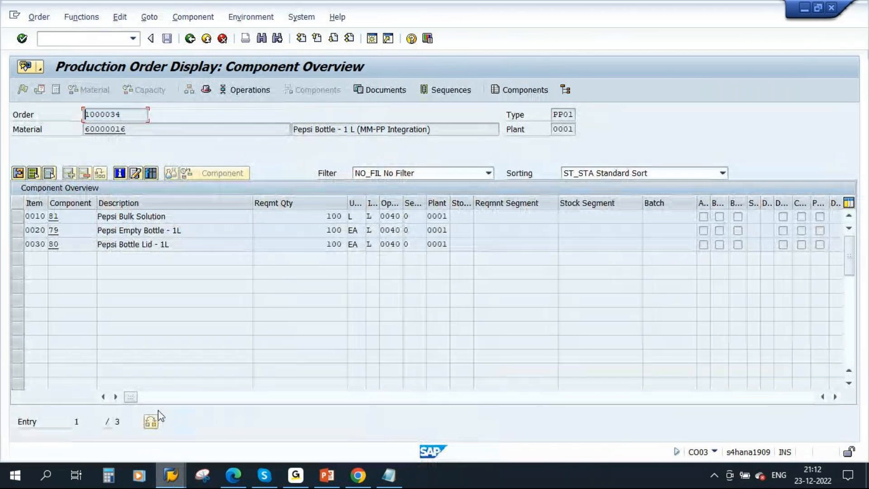
mouse_move(171, 475)
left_click(415, 446)
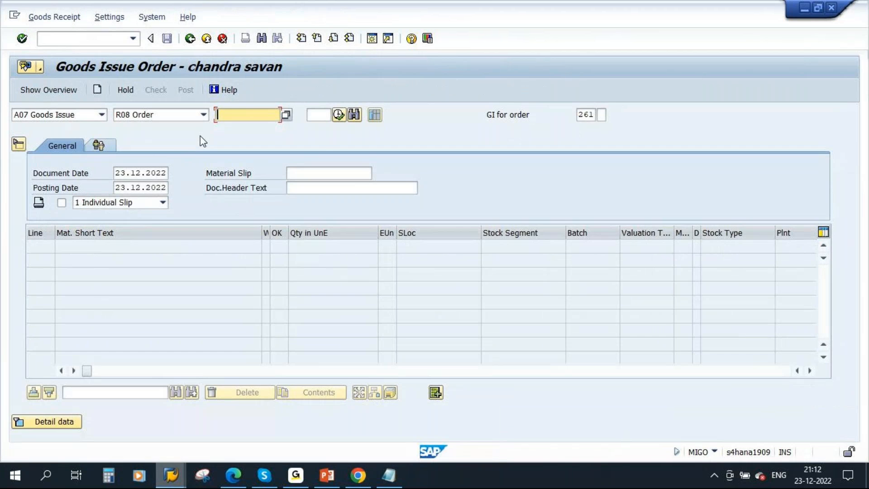
key("ctrl+v")
left_click(578, 114)
double_click(578, 114)
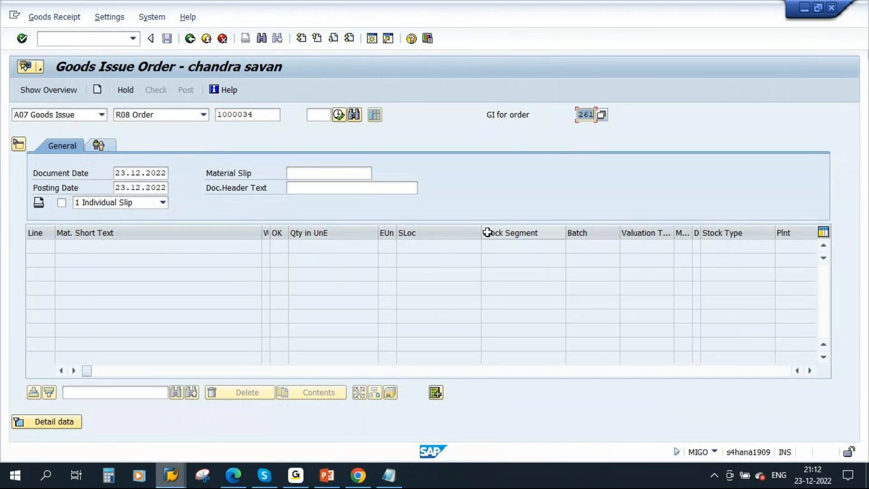
key("Return")
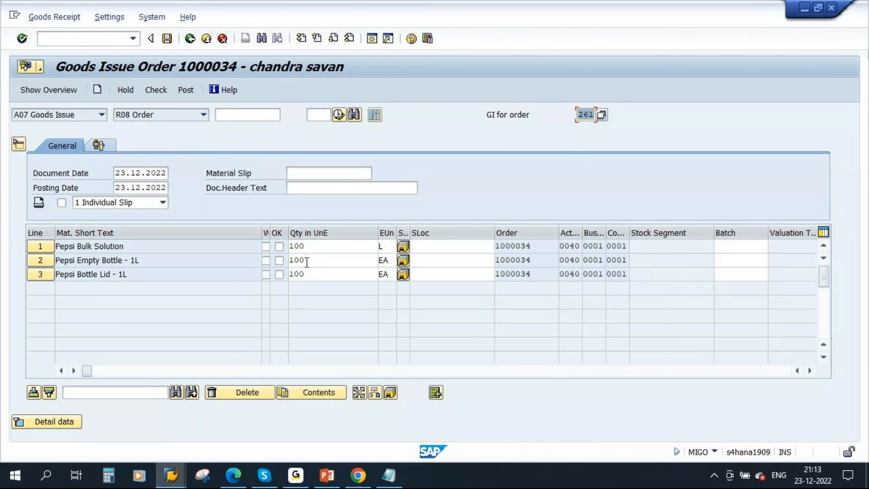
Step: Assign storage location RM01 to all three component lines of the goods issue
left_click(448, 247)
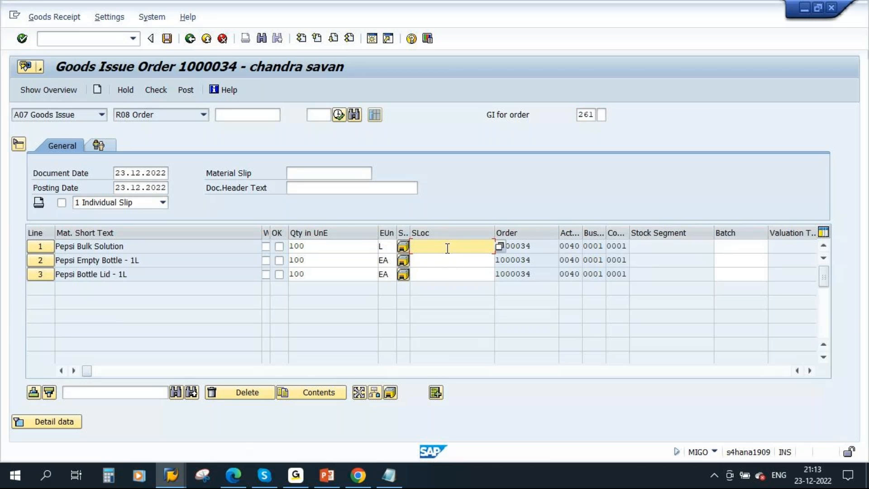
type("RM01")
key("Down")
type("RM01")
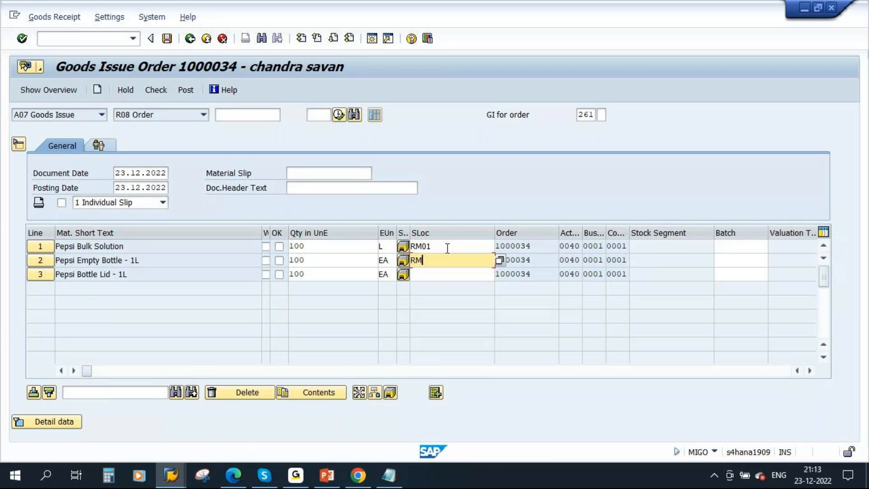
key("Down")
type("RM01")
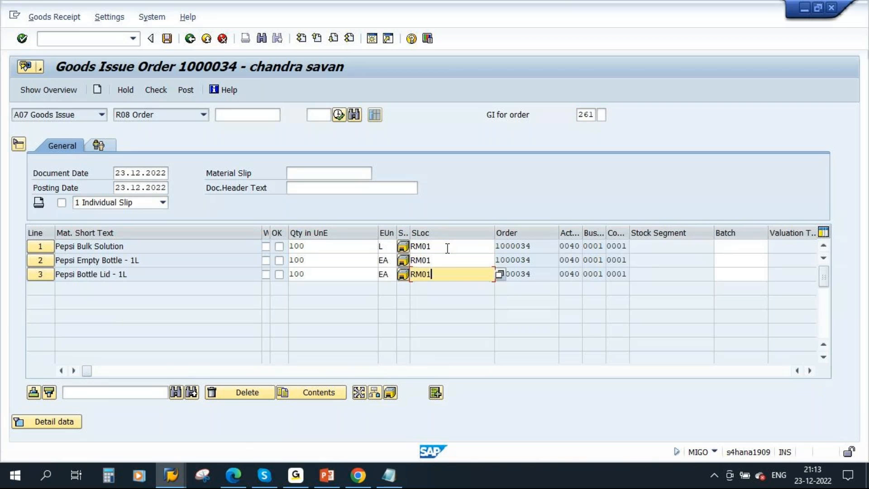
key("Return")
left_click(724, 247)
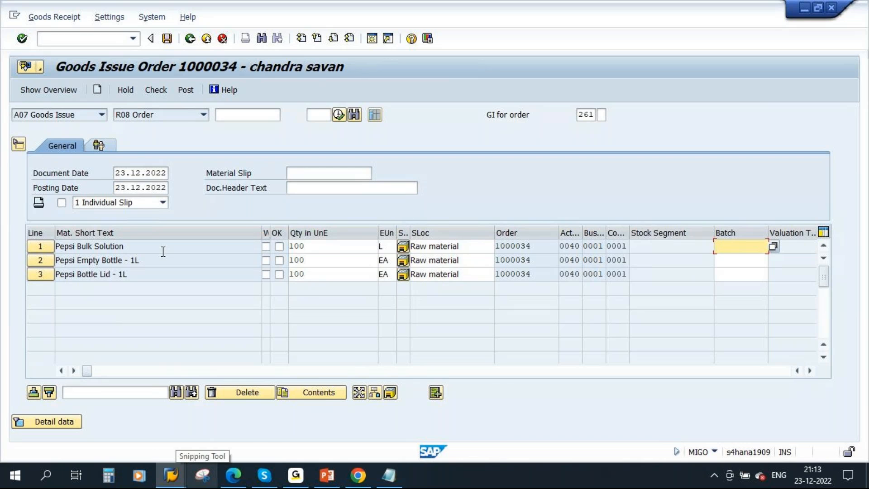
mouse_move(171, 475)
left_click(262, 384)
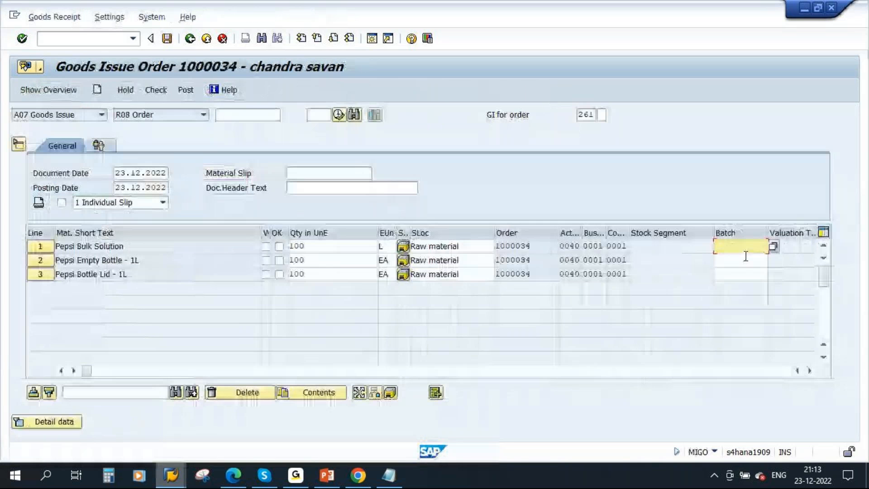
left_click(773, 248)
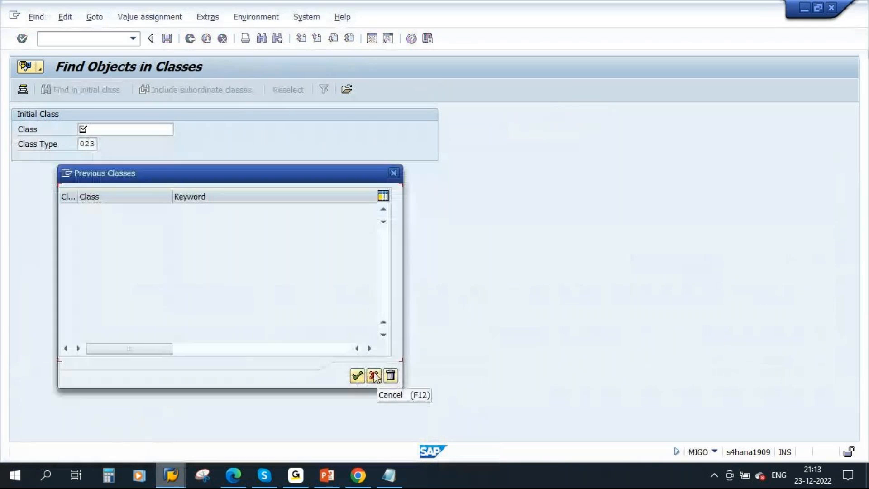
left_click(374, 375)
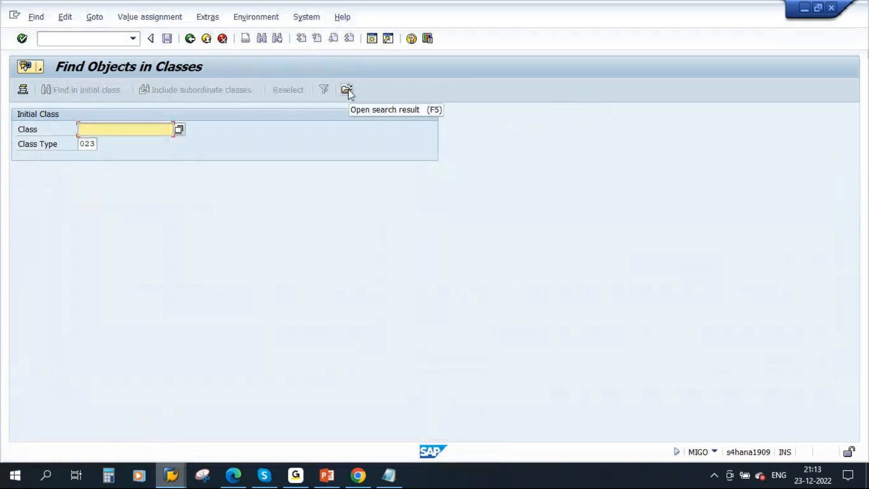
left_click(347, 90)
left_click(354, 380)
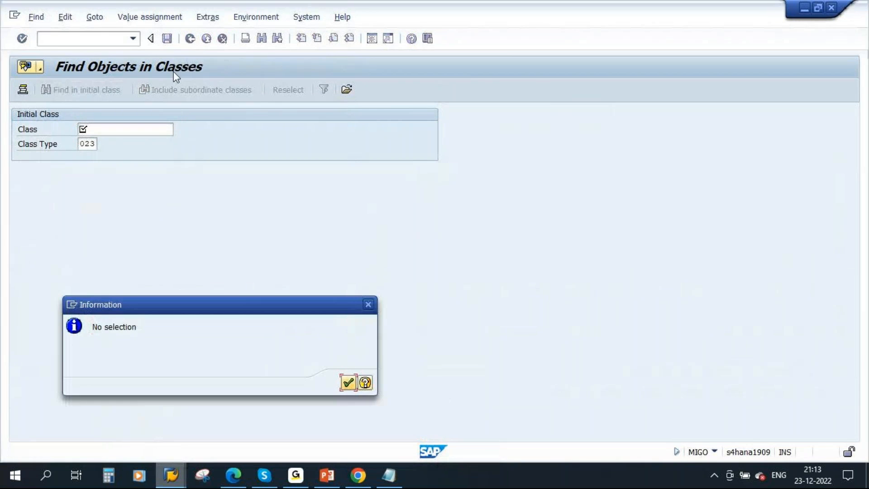
left_click(342, 384)
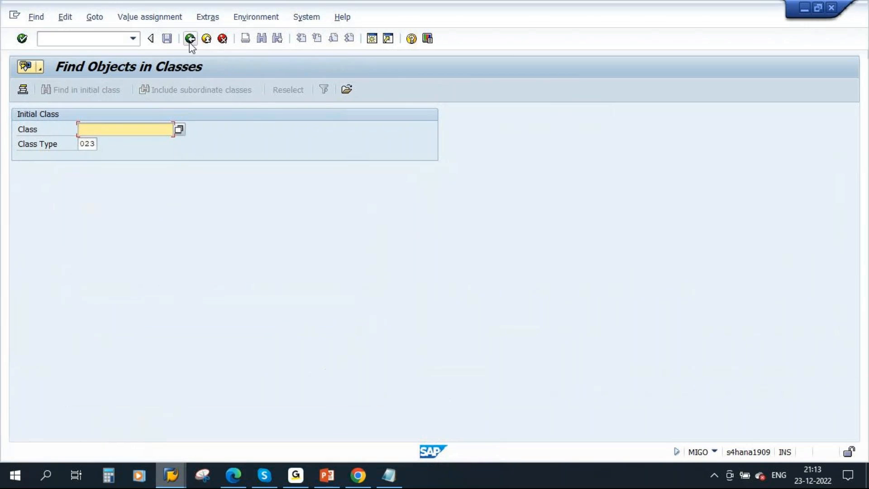
left_click(190, 38)
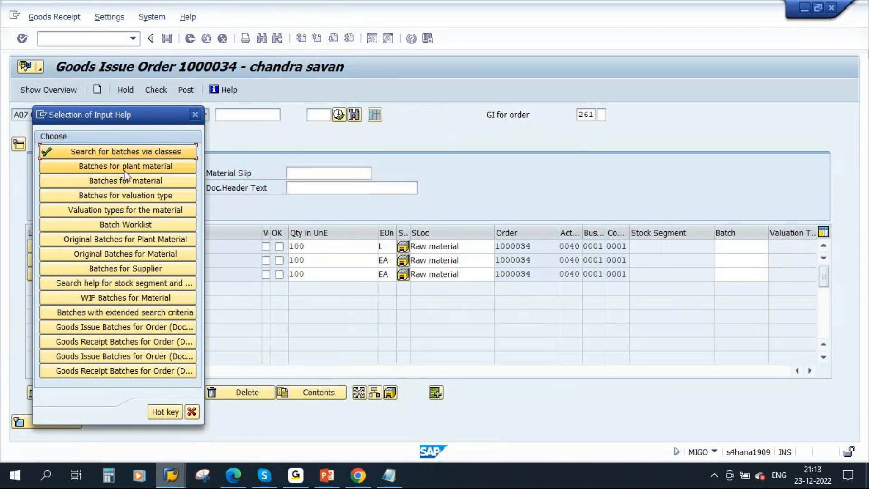
left_click(109, 167)
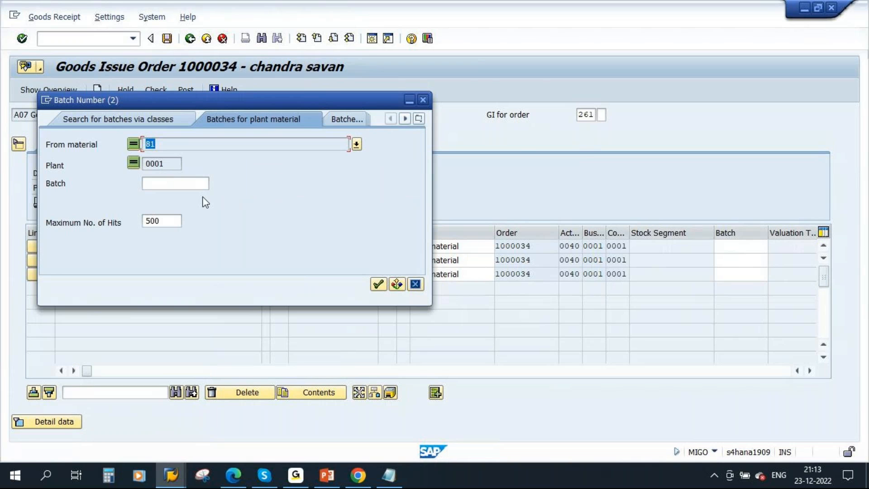
left_click_drag(199, 100, 352, 129)
left_click(531, 313)
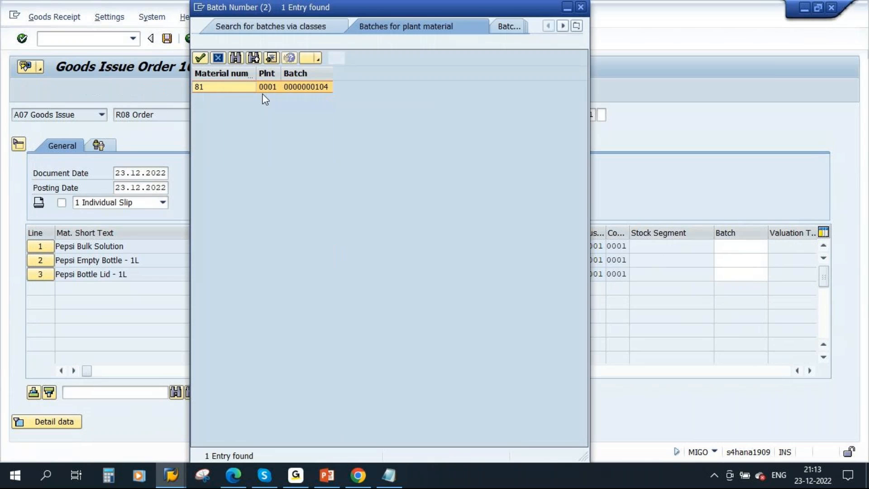
double_click(316, 87)
left_click(722, 261)
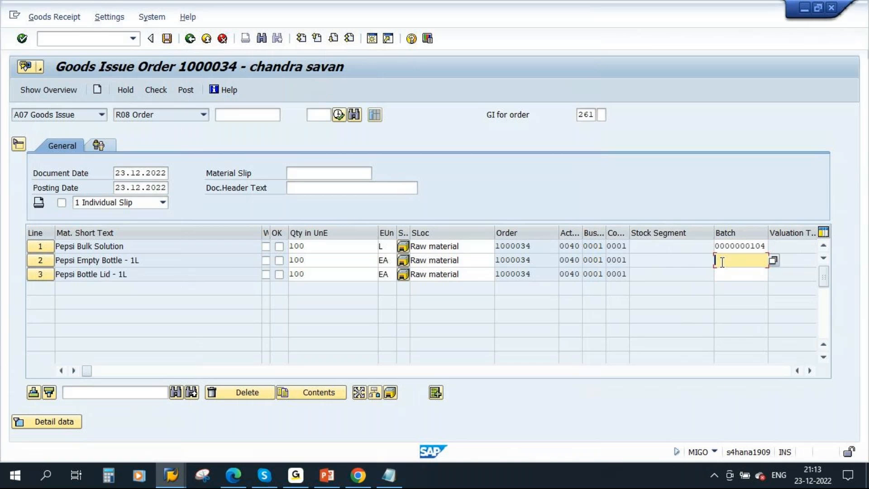
left_click(774, 261)
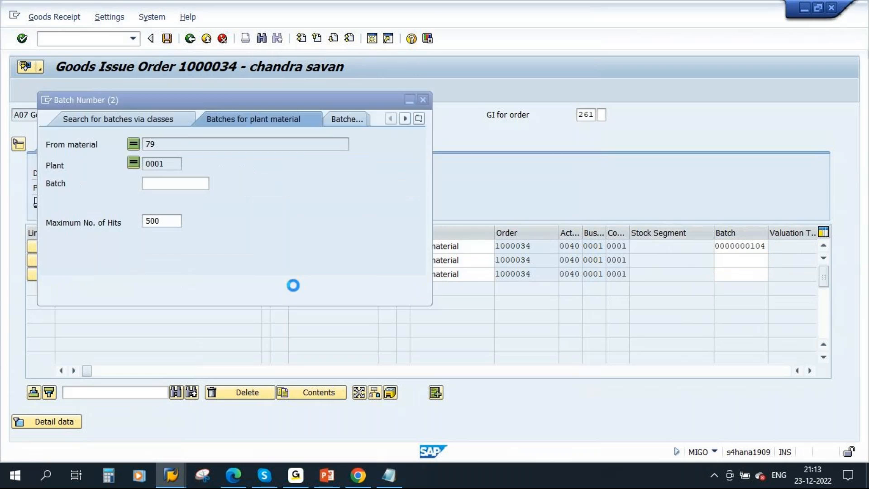
left_click(372, 294)
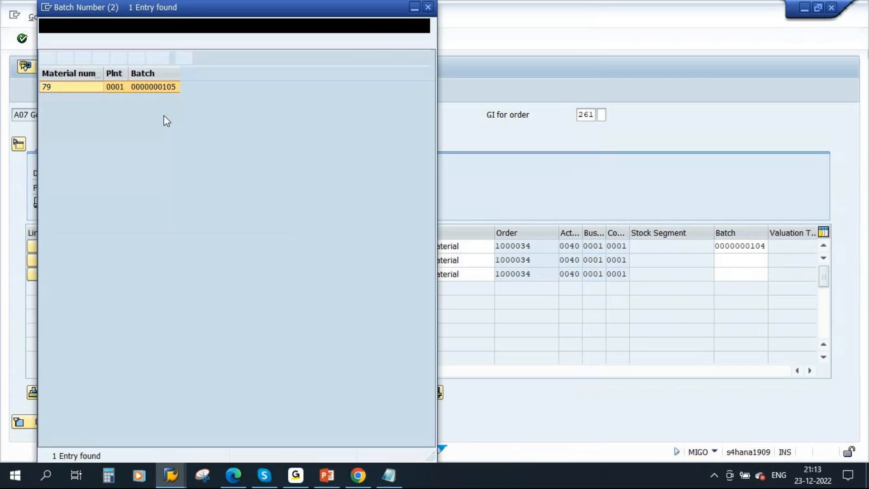
double_click(155, 87)
left_click(730, 275)
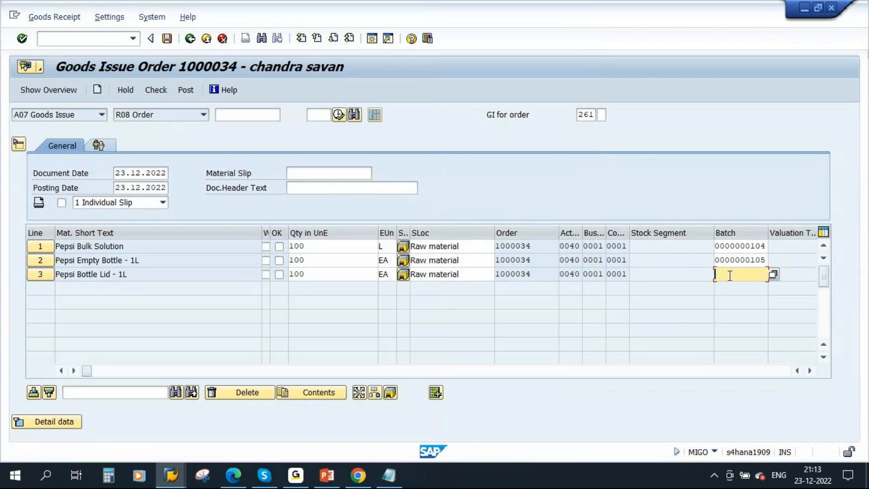
left_click(773, 274)
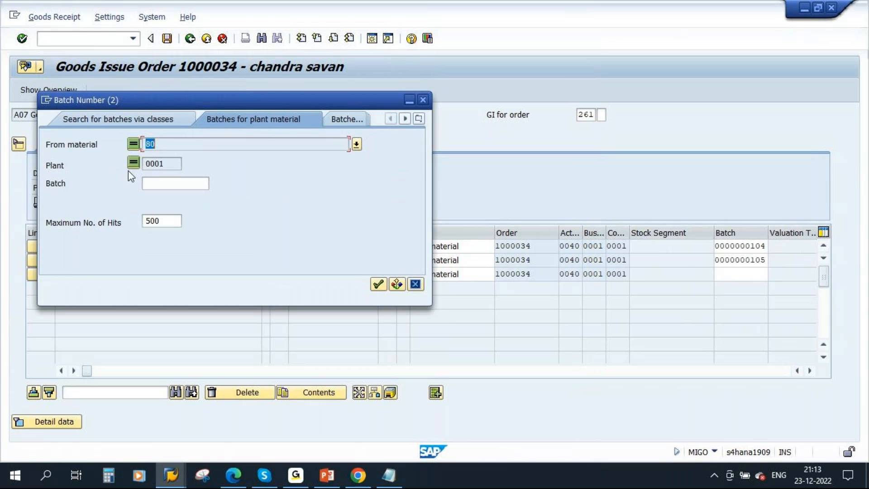
left_click(379, 284)
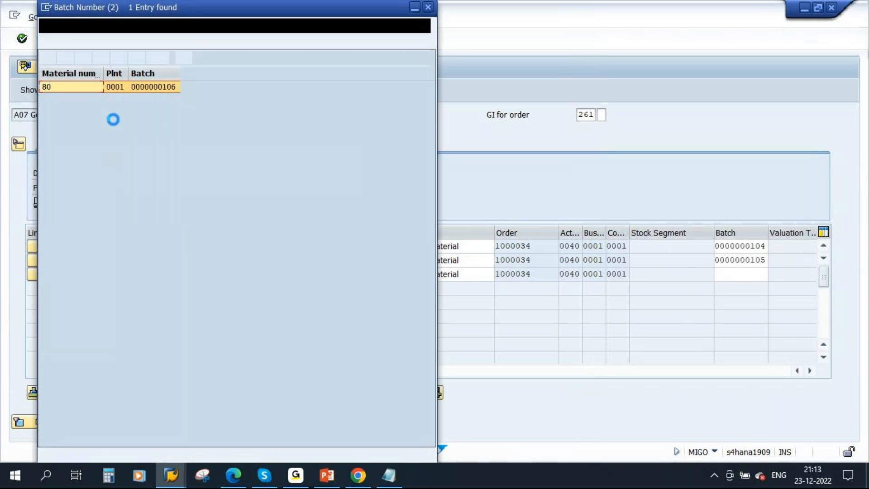
double_click(158, 87)
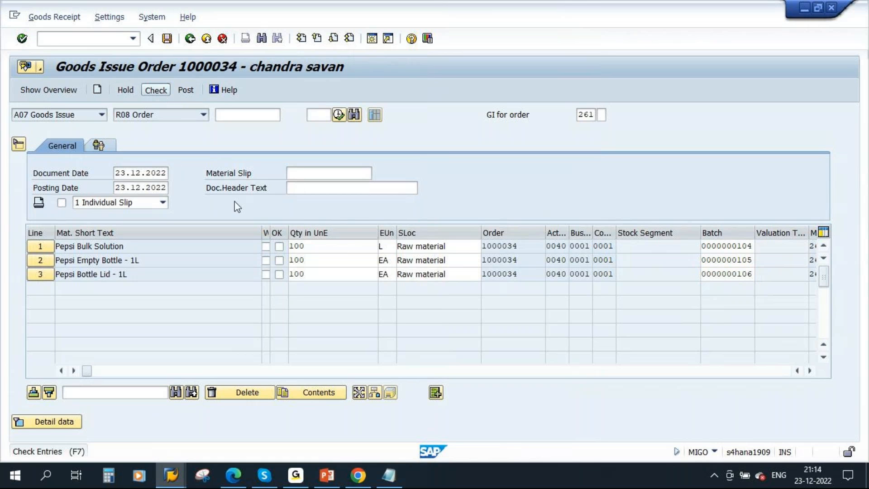
Step: Mark all three component lines of the goods issue as OK, then check and post the document
left_click(279, 247)
left_click(279, 261)
left_click(279, 274)
left_click(155, 90)
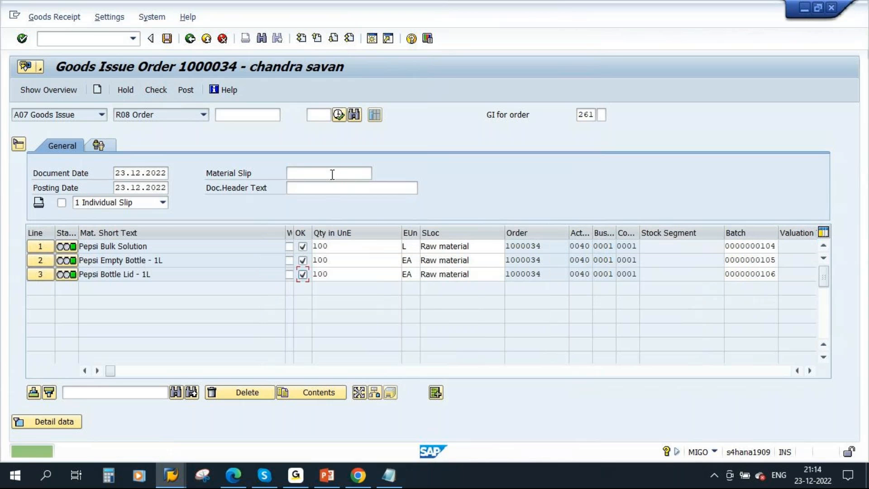
left_click(185, 90)
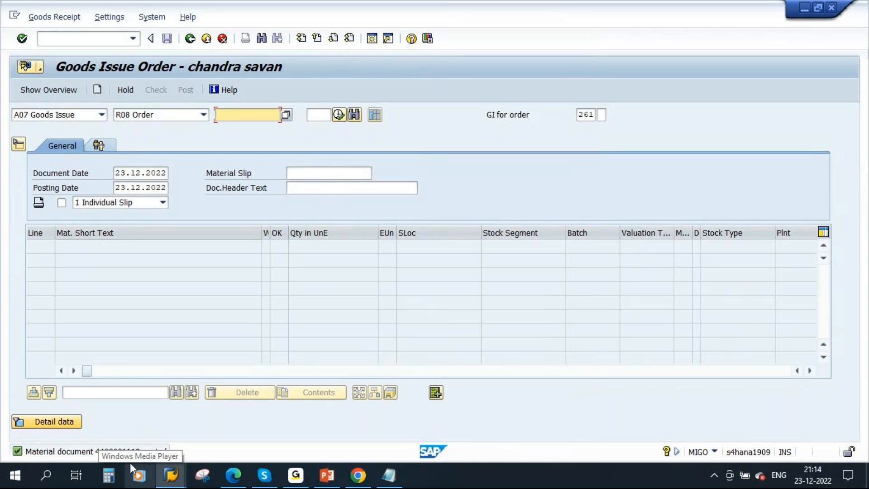
Step: Switch to the production order display session, reload the order and open its documented goods movements
mouse_move(170, 475)
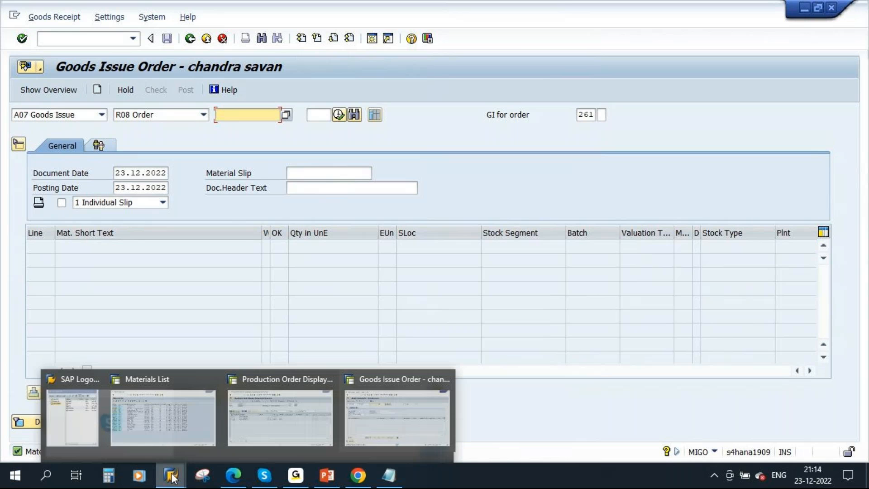
left_click(259, 392)
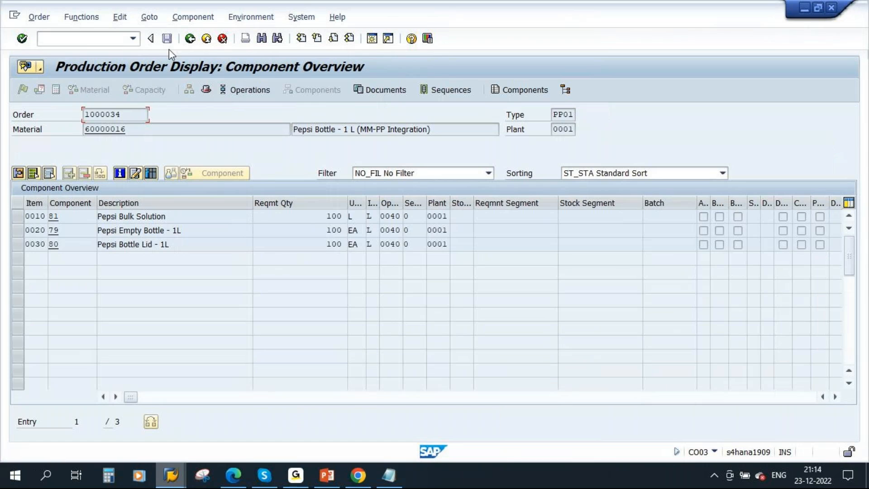
left_click(191, 40)
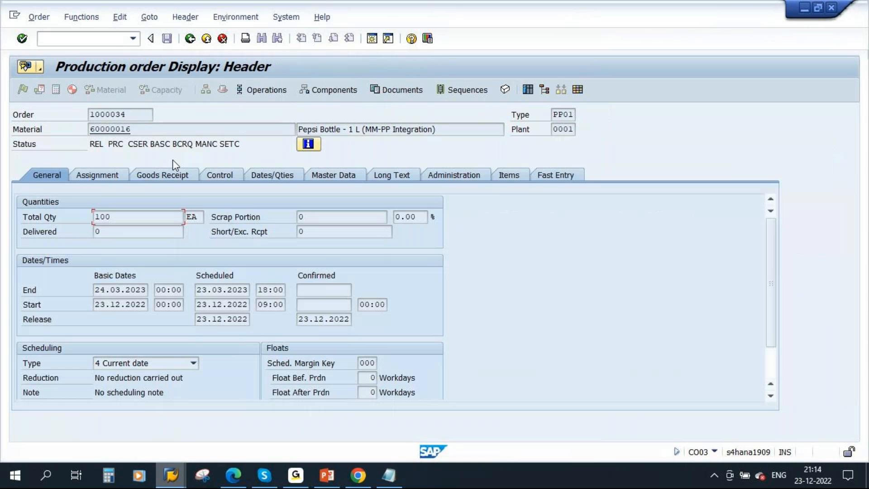
left_click(190, 39)
key("Return")
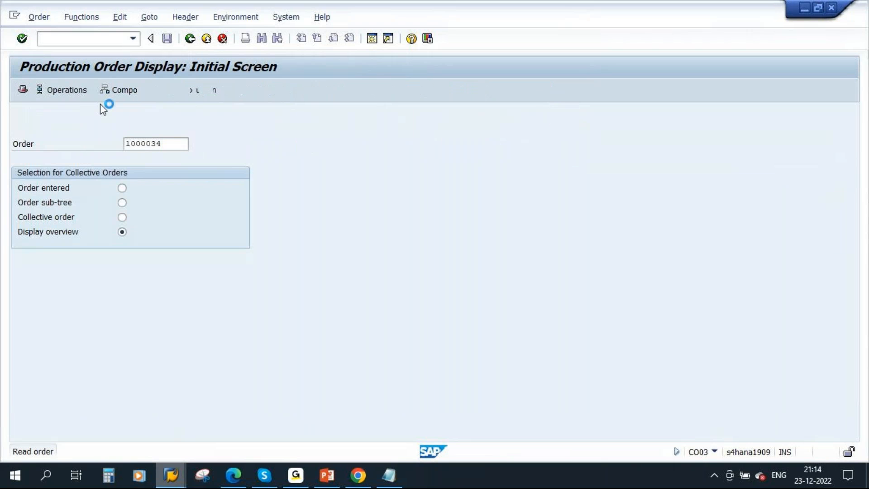
left_click(148, 17)
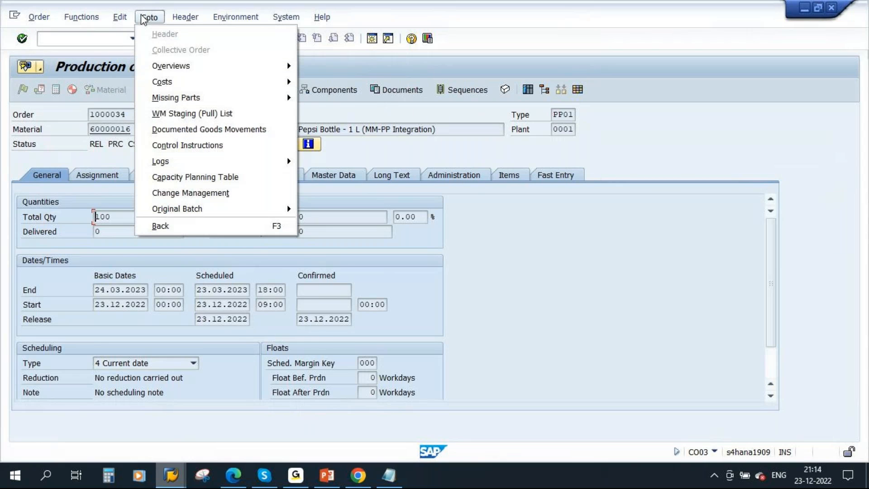
left_click(171, 130)
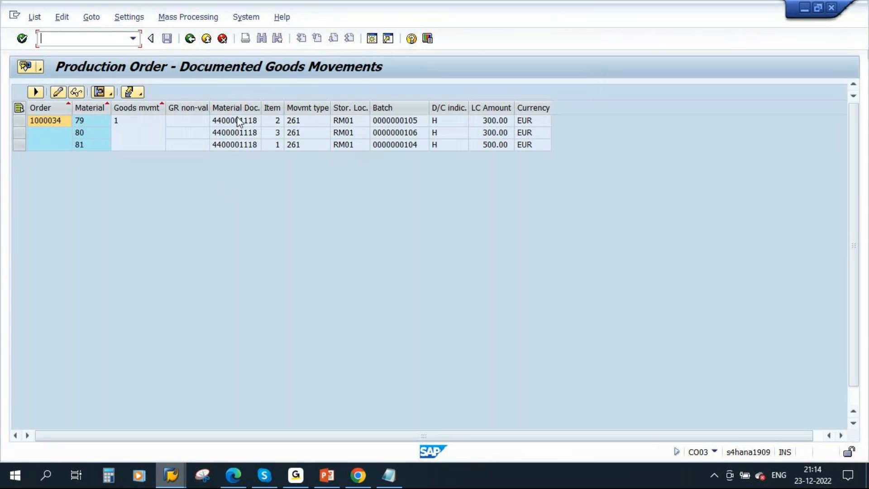
Step: Examine the material document, movement type and material entries of the order's documented goods movements
left_click(238, 120)
left_click(238, 145)
left_click(294, 121)
left_click(292, 133)
left_click(293, 145)
left_click(89, 122)
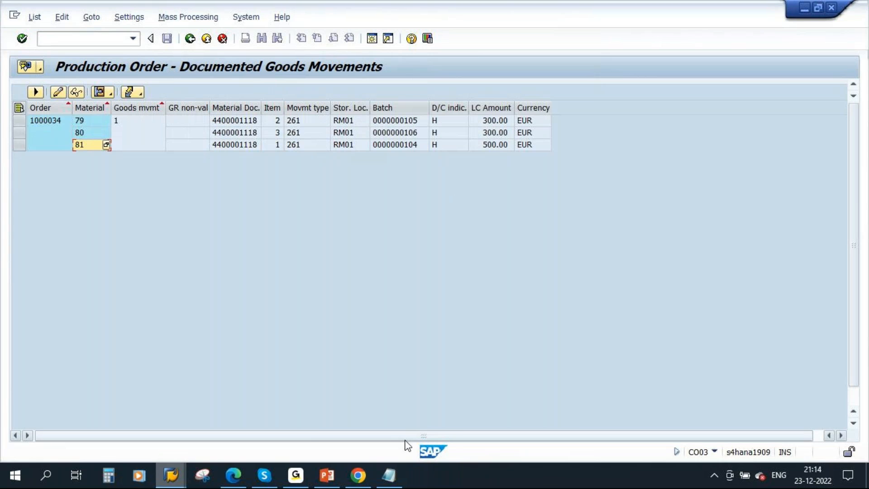
Step: Switch to the Notepad notes and enter "Various goods movements for Production Order" as point 6
left_click(389, 475)
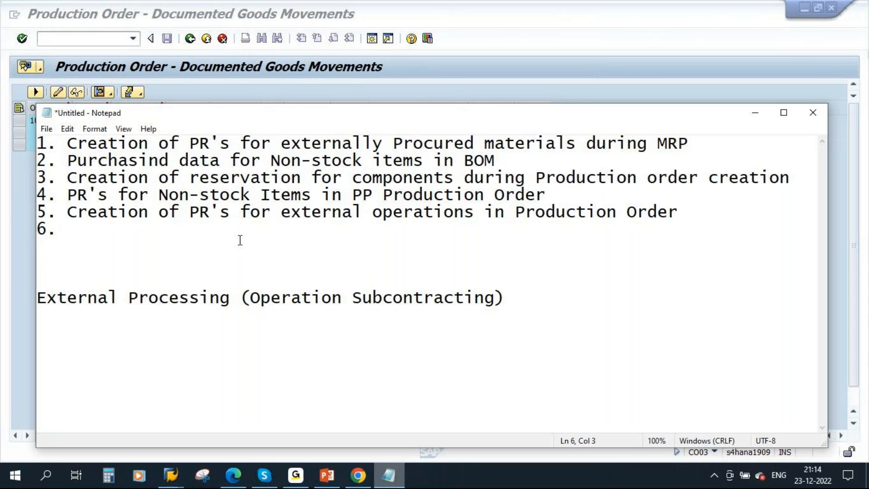
type("Various goodss")
key("BackSpace")
type("moveme")
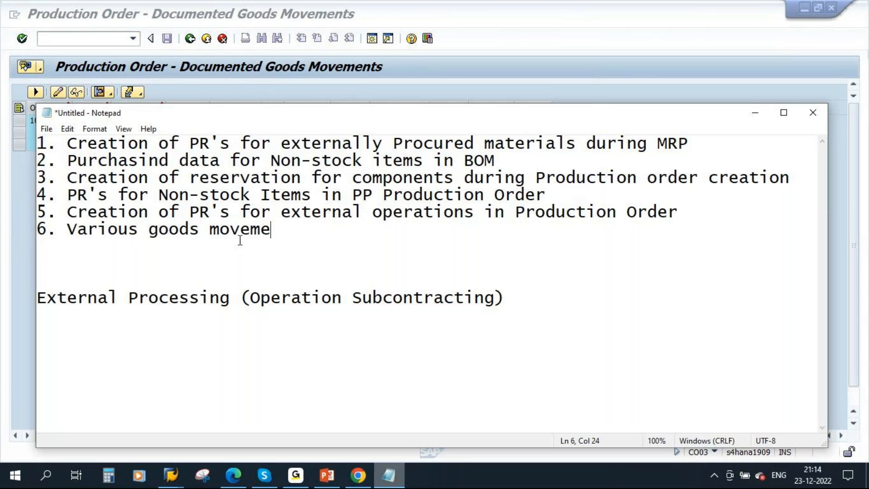
type("nts for ")
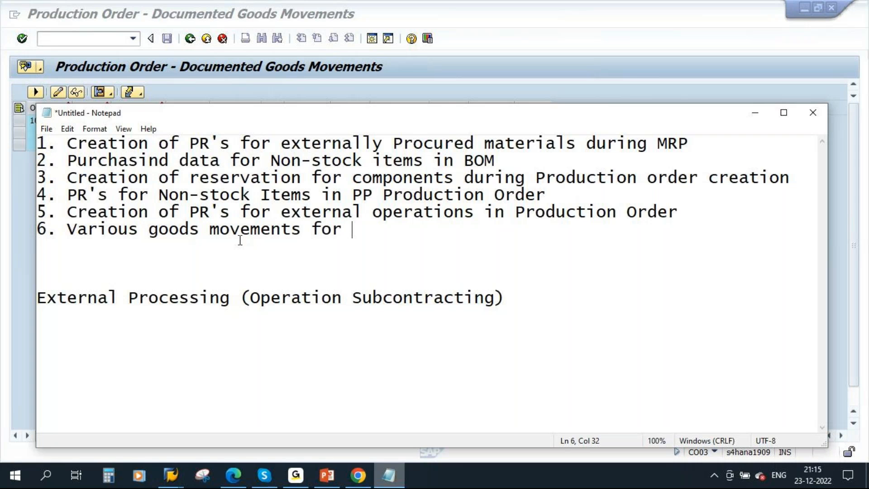
type("Production ")
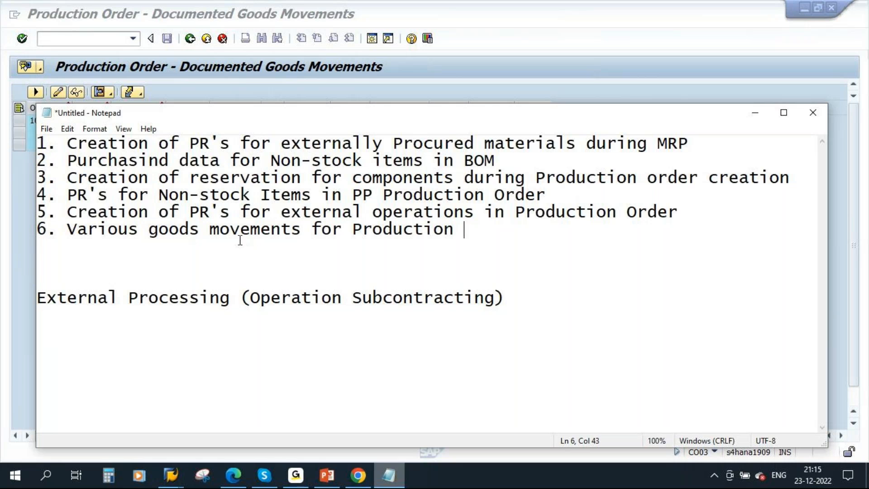
type("Order")
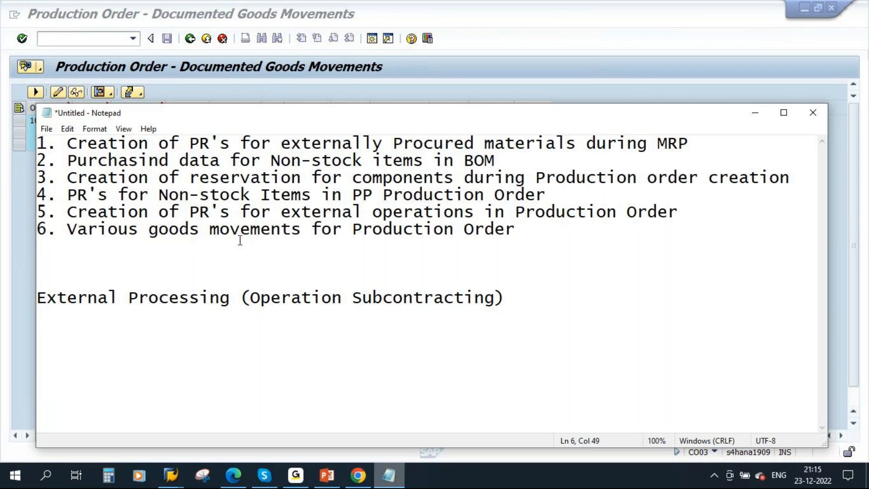
Step: Add the sub-items "=> Goods Issue - 261" and "=> Goods Receipt - 101" under point 6 and minimize the notes
key("Return")
type("=")
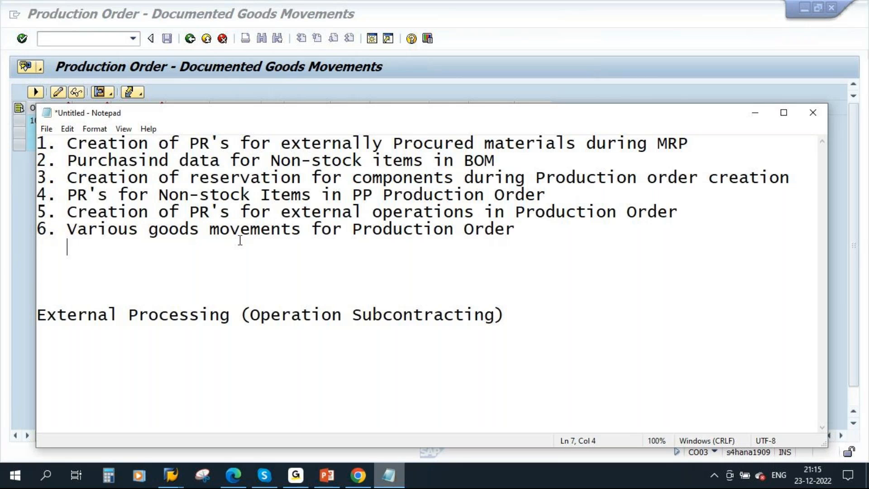
type("> Goods Issue - 261")
key("Return")
type("=> ")
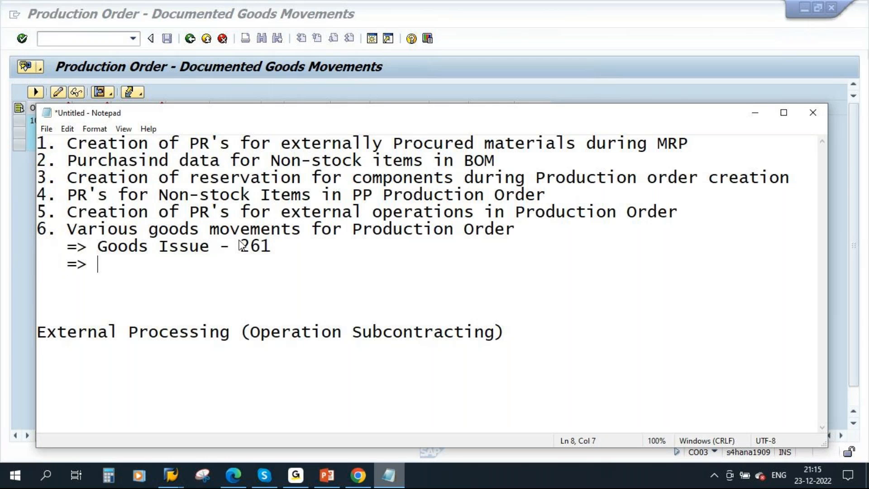
type("Goods Receipt - 101")
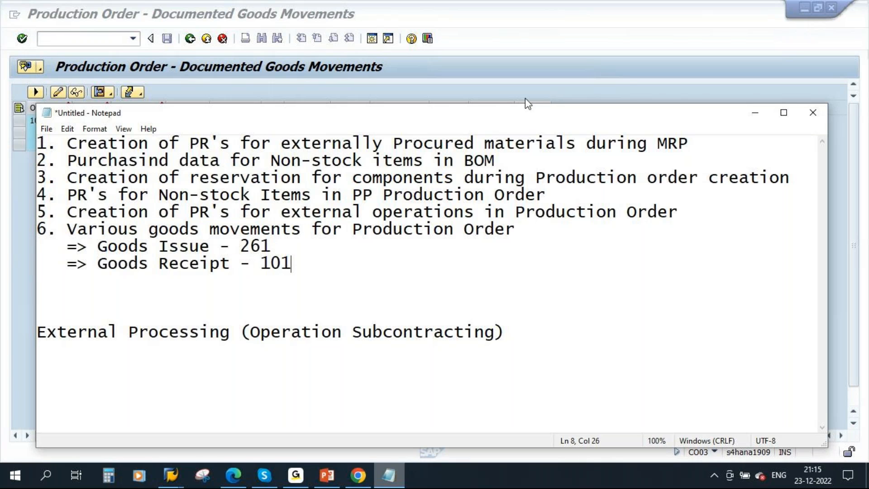
left_click(755, 112)
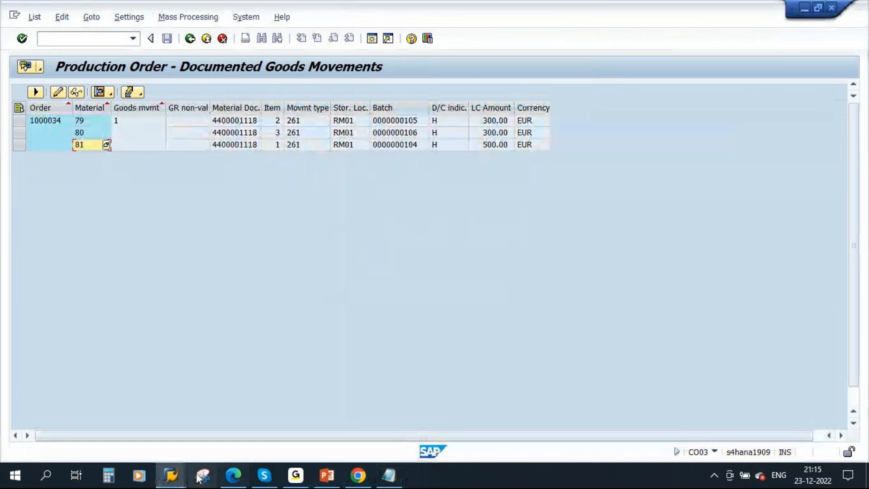
Step: View the Goods Issue for Production Order slide in PowerPoint, then return to the SAP production order's header display
left_click(327, 475)
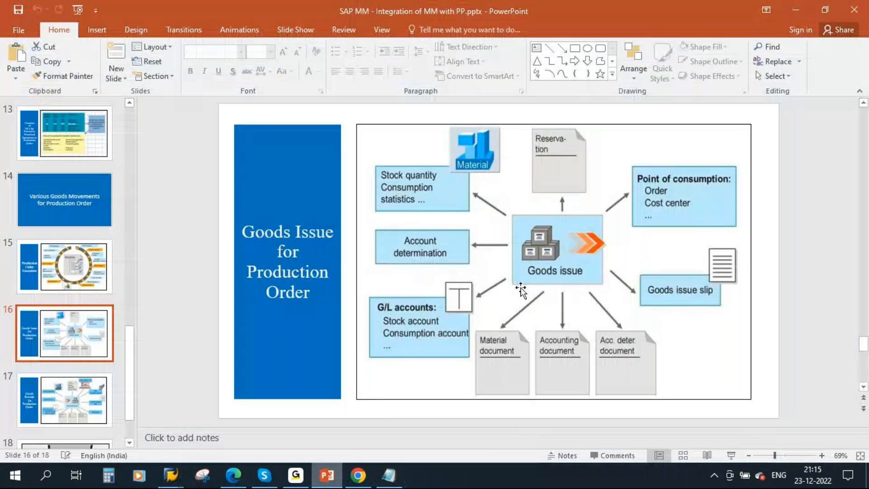
left_click(171, 476)
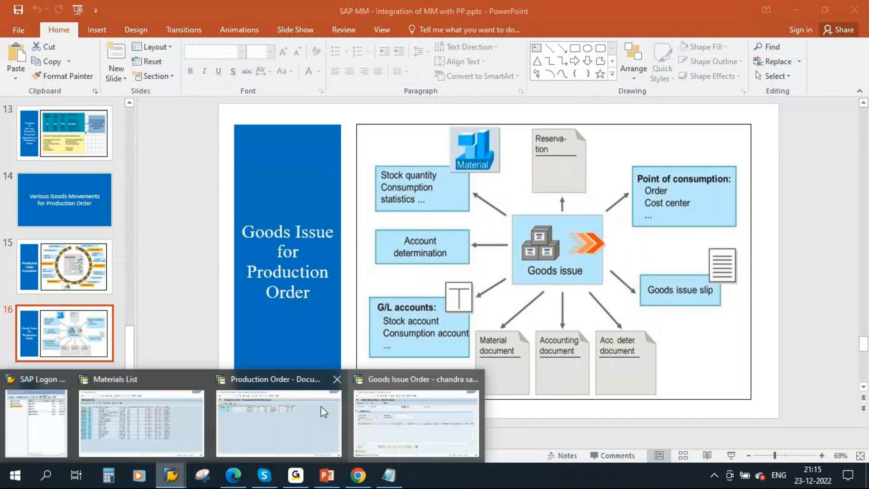
left_click(291, 406)
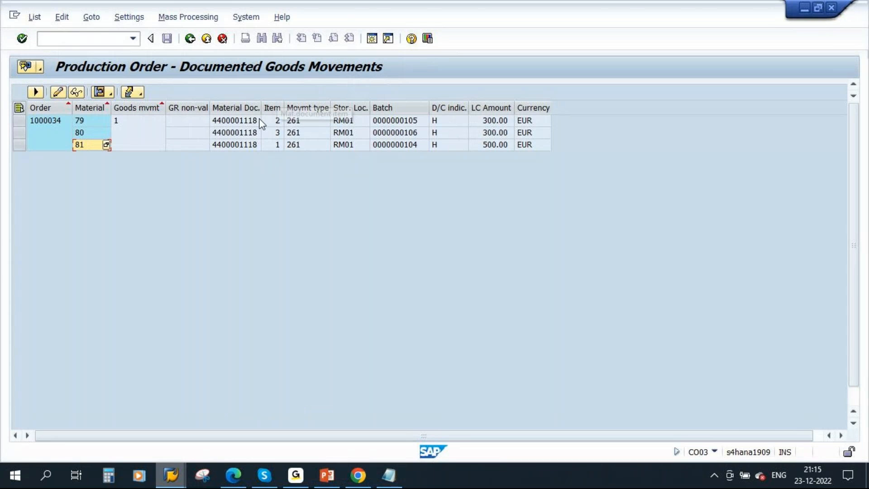
left_click(190, 39)
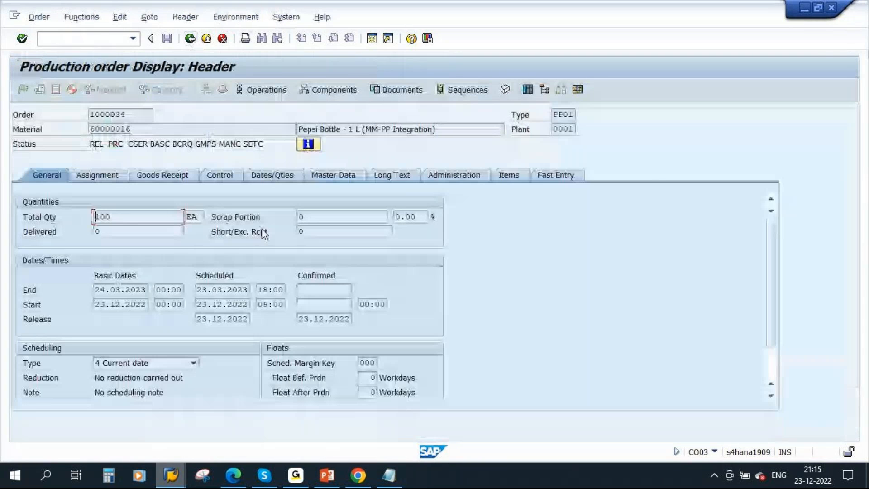
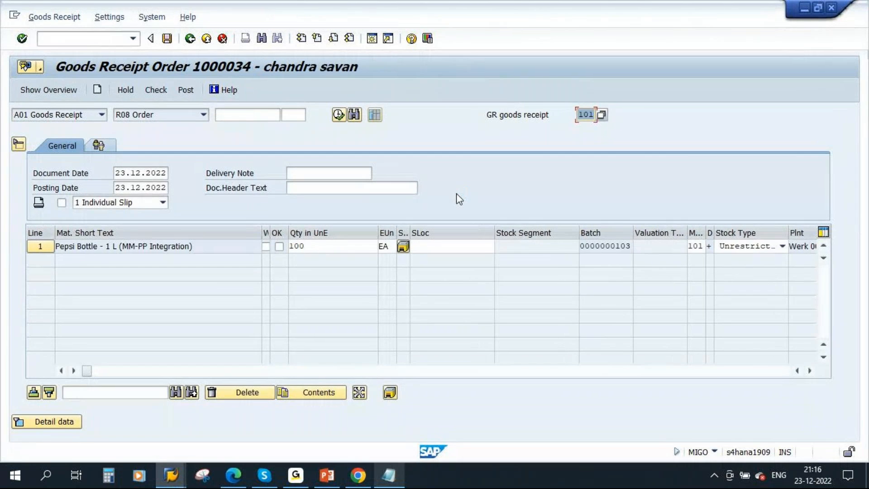
Step: Mark the Pepsi Bottle - 1 L line of the goods receipt as OK and assign storage location FG01
left_click(280, 247)
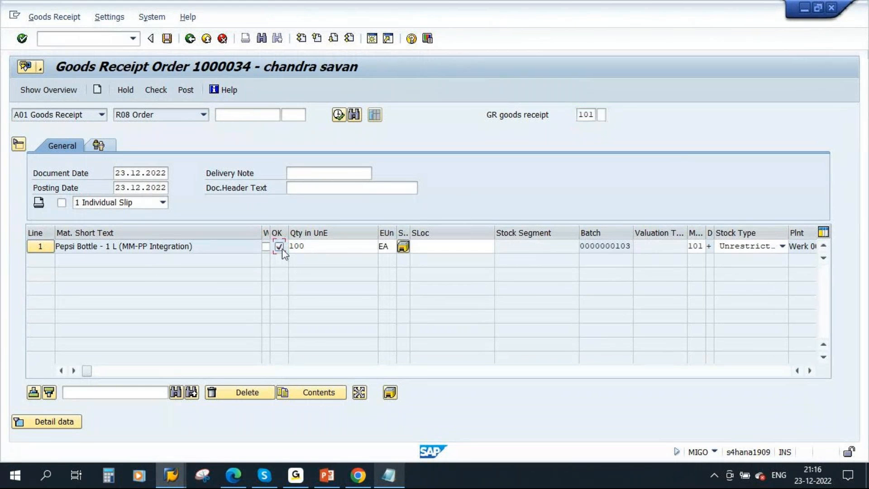
double_click(314, 246)
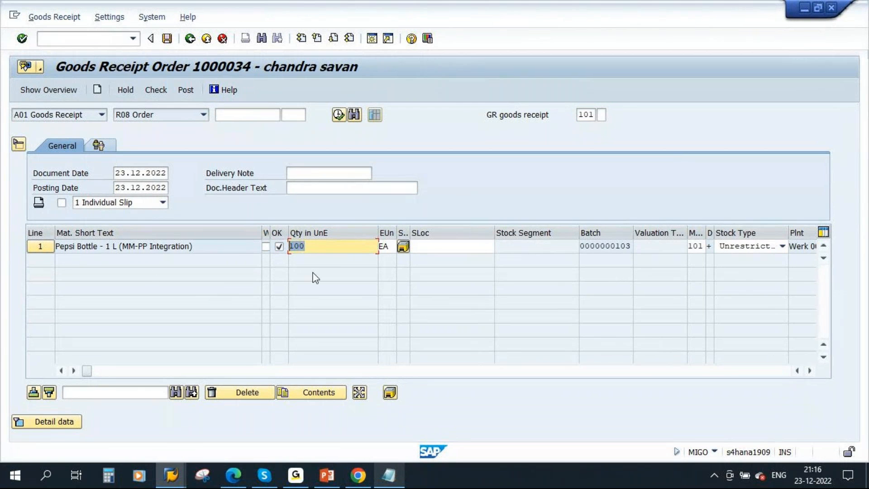
left_click(444, 246)
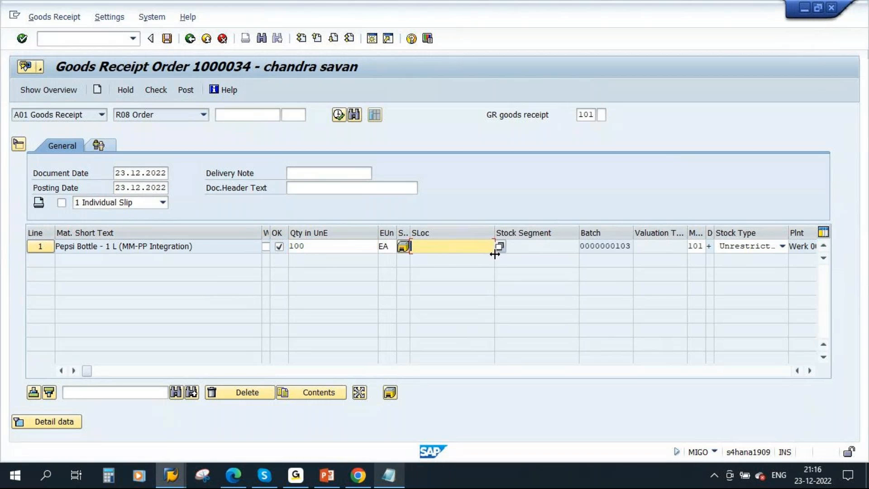
left_click(499, 248)
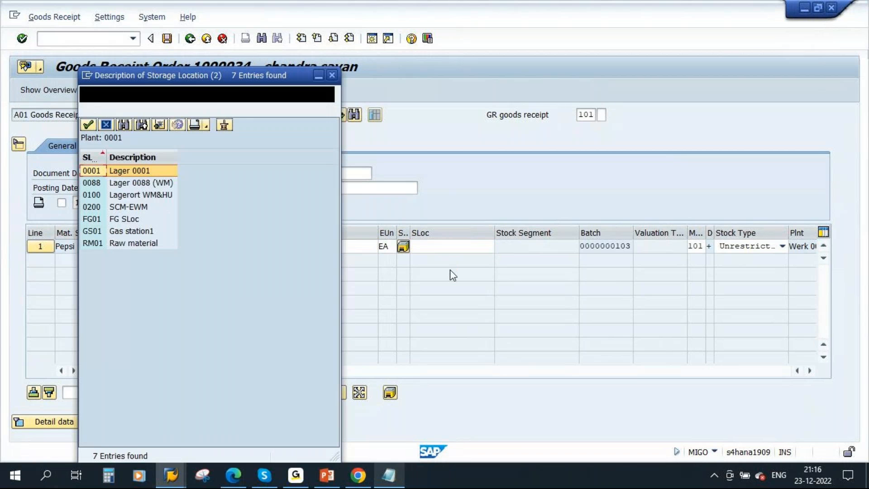
double_click(97, 219)
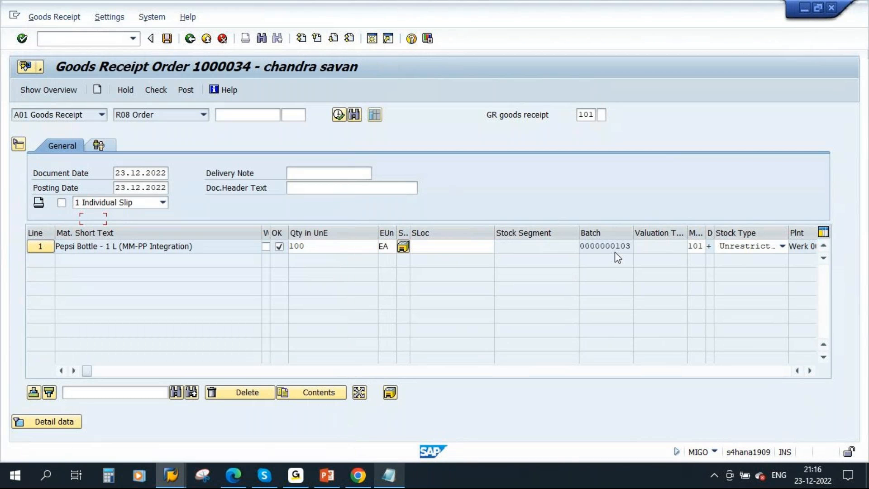
Step: Review the batch of the Pepsi Bottle - 1 L line and run the check on the goods receipt
left_click(594, 248)
left_click_drag(594, 248, 634, 246)
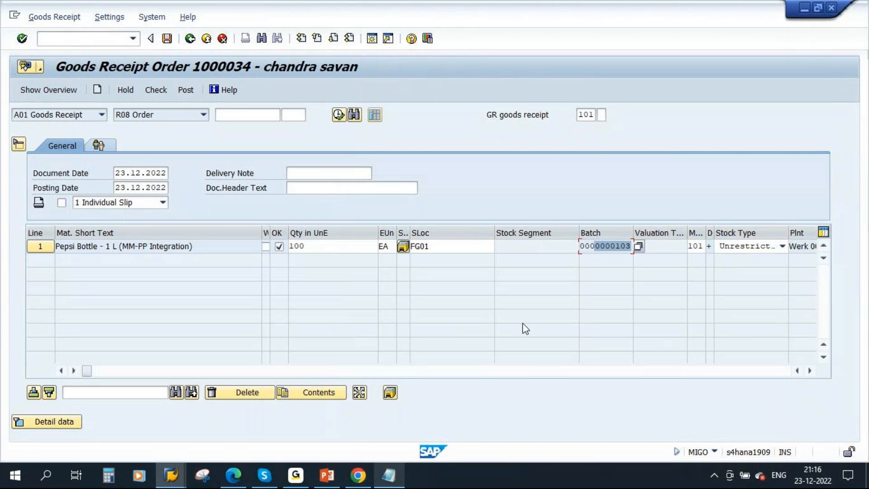
key("Return")
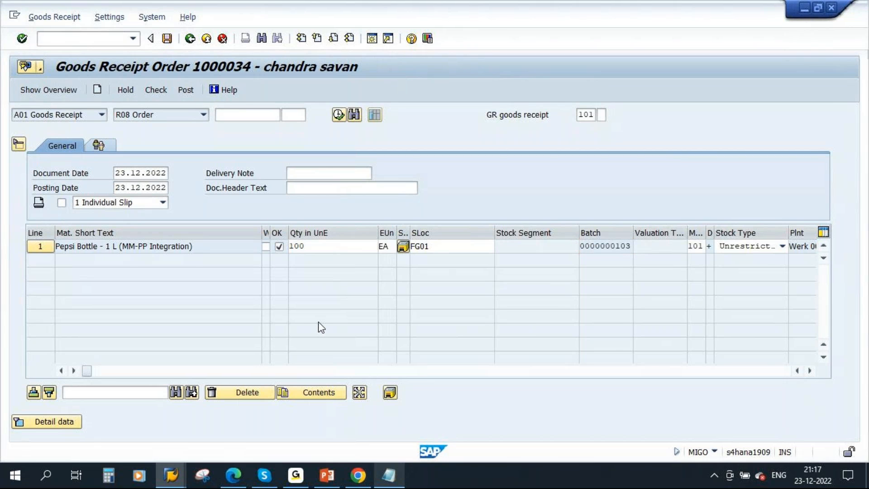
left_click(156, 90)
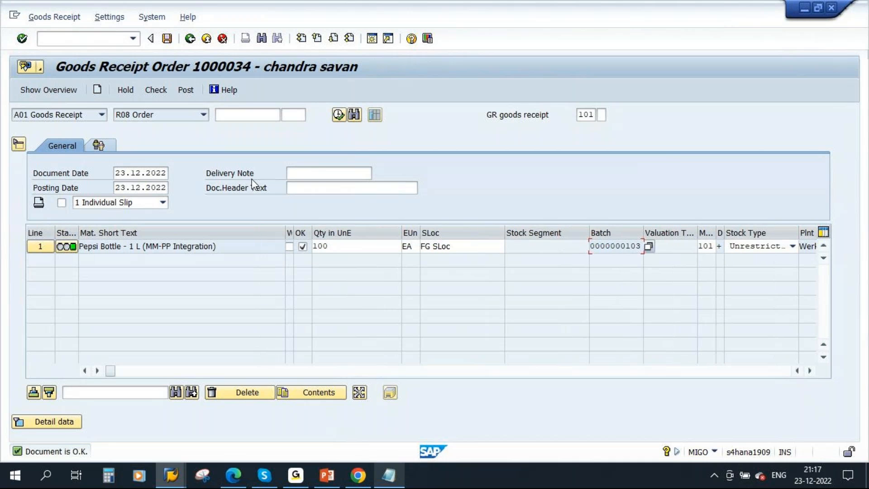
Step: Enter "MM-PP integration session" as the document header text of the goods receipt
left_click(305, 173)
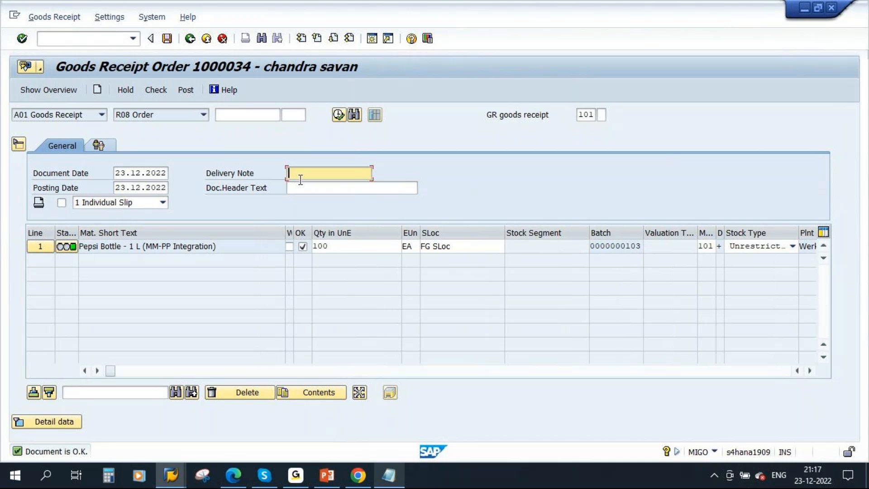
left_click(296, 187)
type("mm")
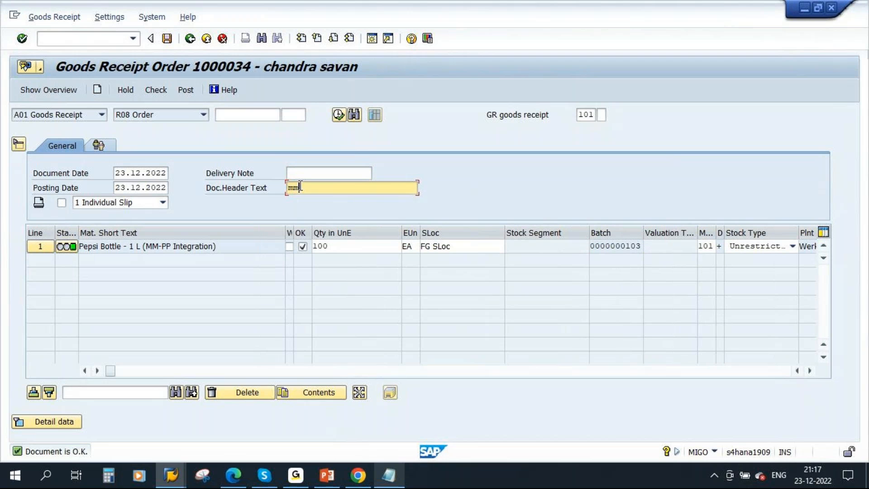
key("BackSpace")
key("BackSpace")
type("MM.")
type("PP i")
type("ntegrati")
type("on s")
type("ession")
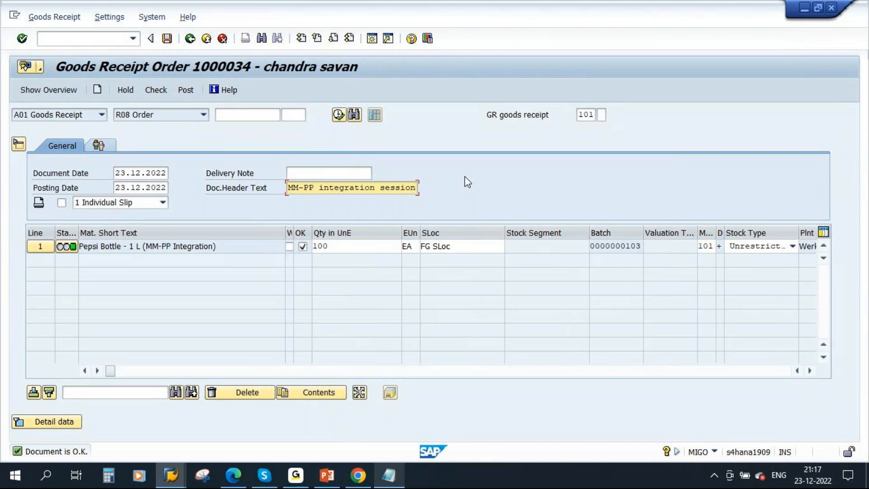
left_click(320, 186)
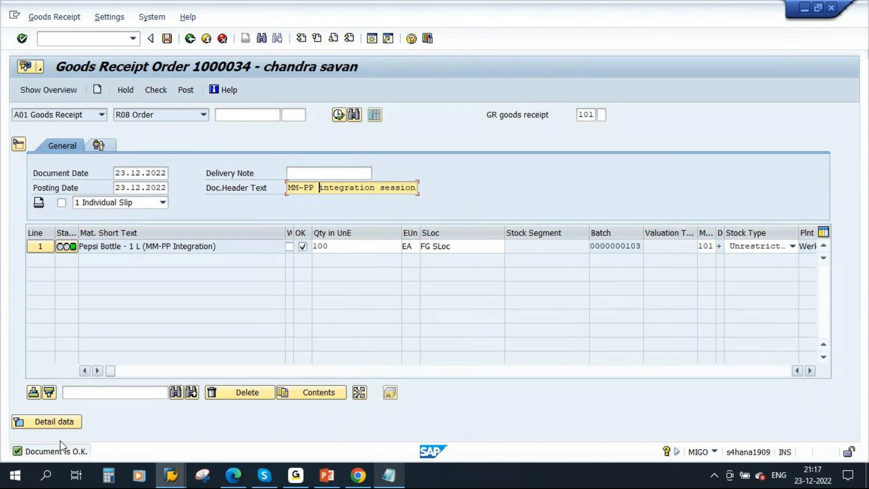
Step: Open the Pepsi Bottle - 1 L item's details and enter "Trainer :" followed by the trainer's full name as its text under Where
left_click(27, 422)
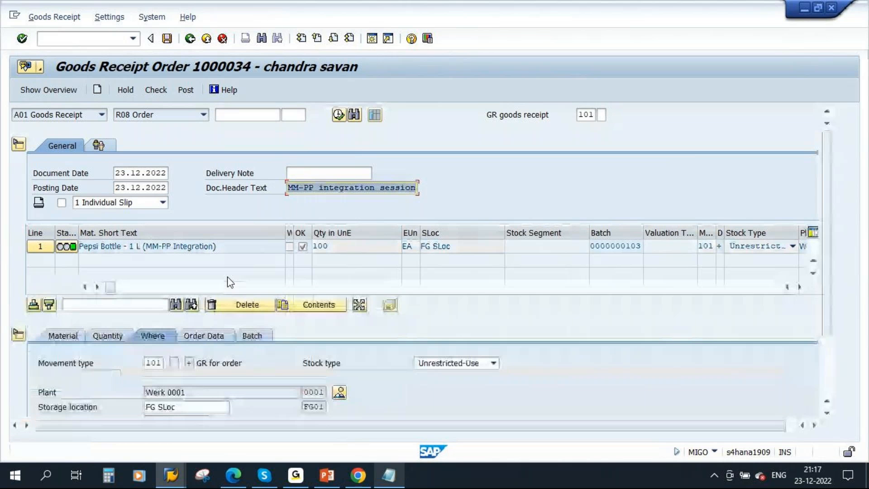
left_click(61, 336)
left_click(107, 336)
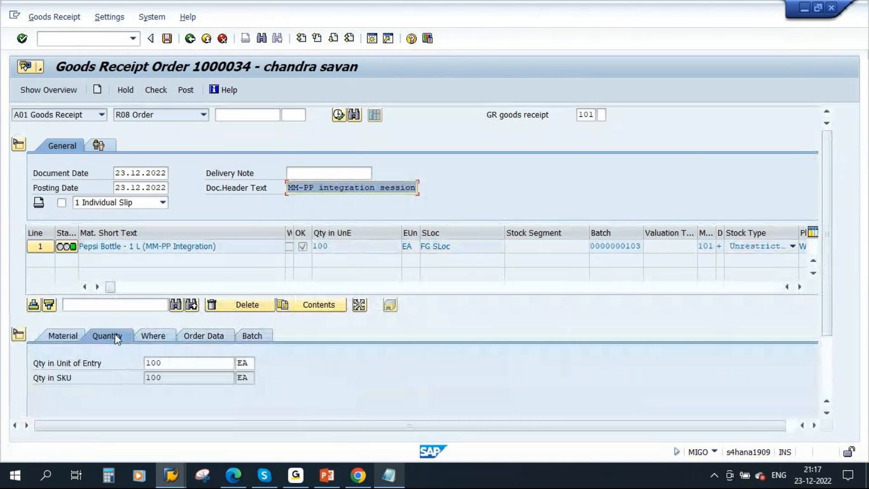
left_click(159, 341)
scroll(437, 344, "down", 3)
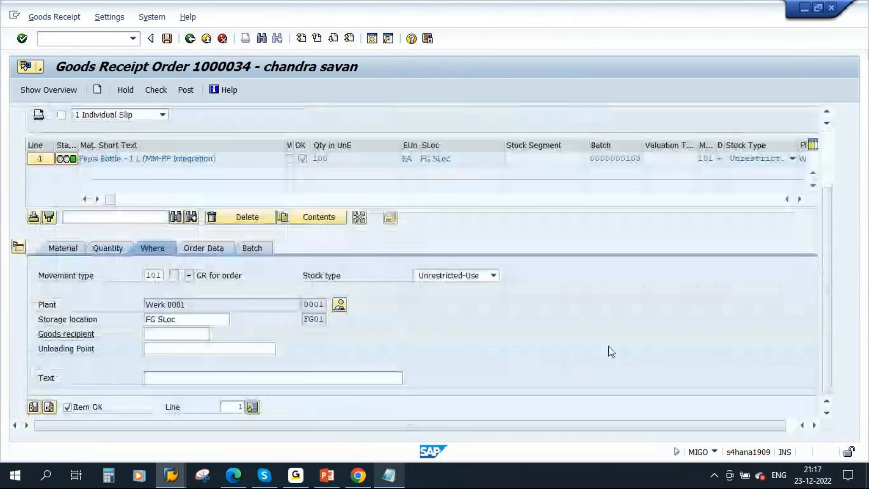
left_click(246, 383)
type("Trainer : K")
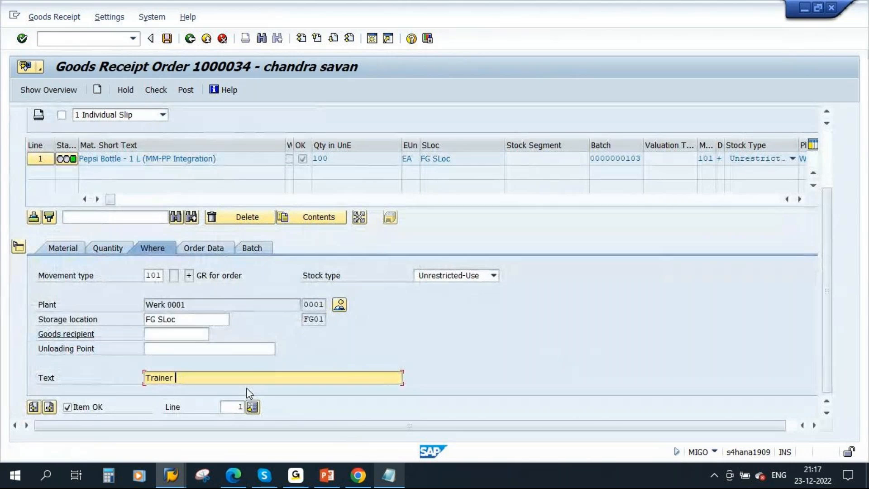
type("yatam Vinamrath")
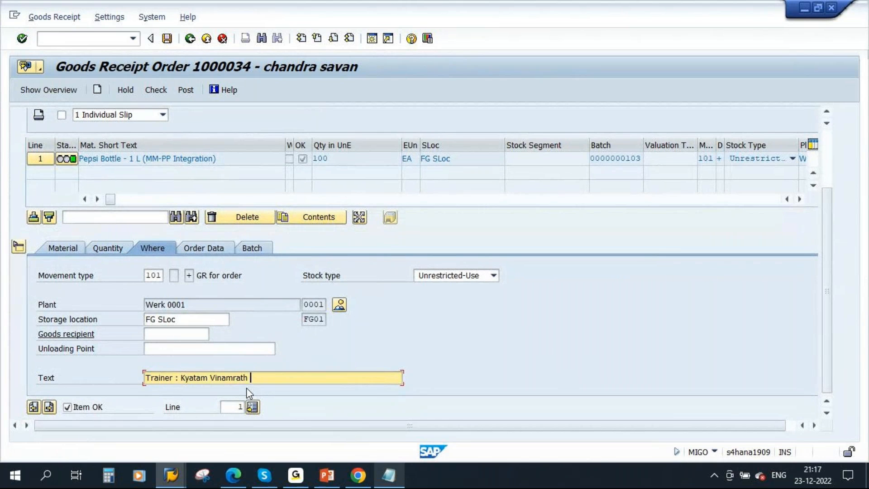
type(" Kumar")
Step: Check and post the goods receipt for the production order
scroll(556, 335, "up", 5)
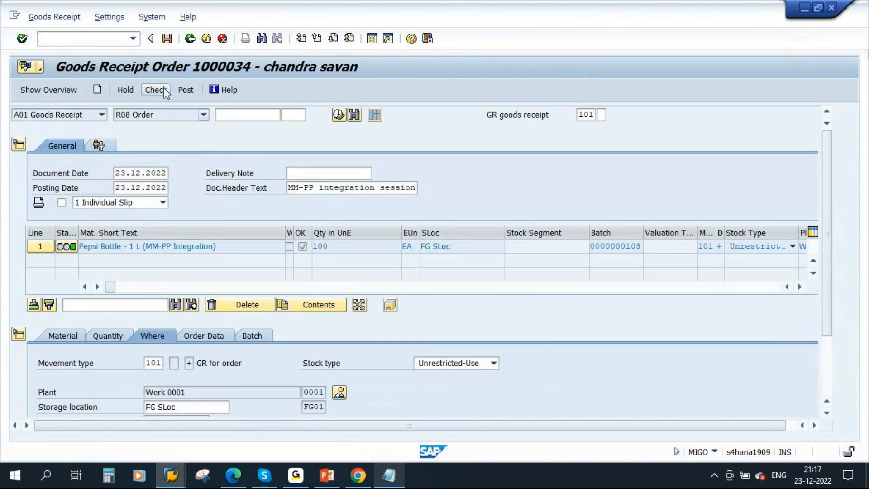
scroll(250, 189, "down", 2)
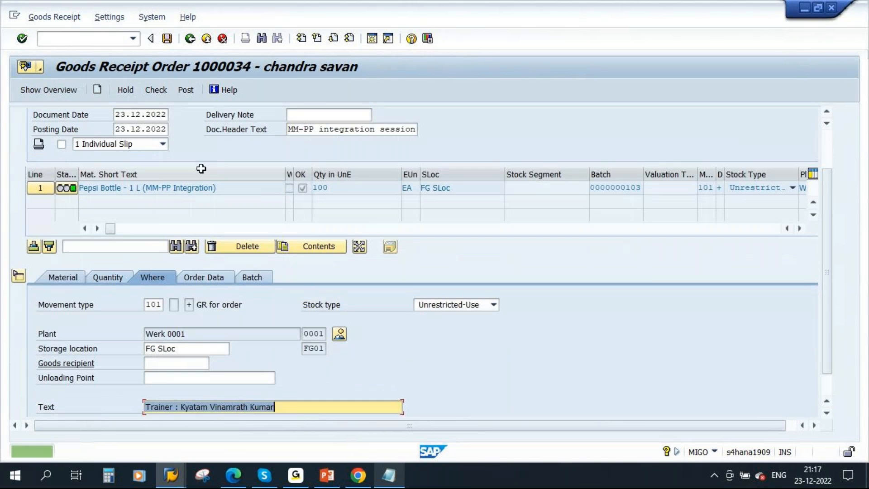
left_click(186, 90)
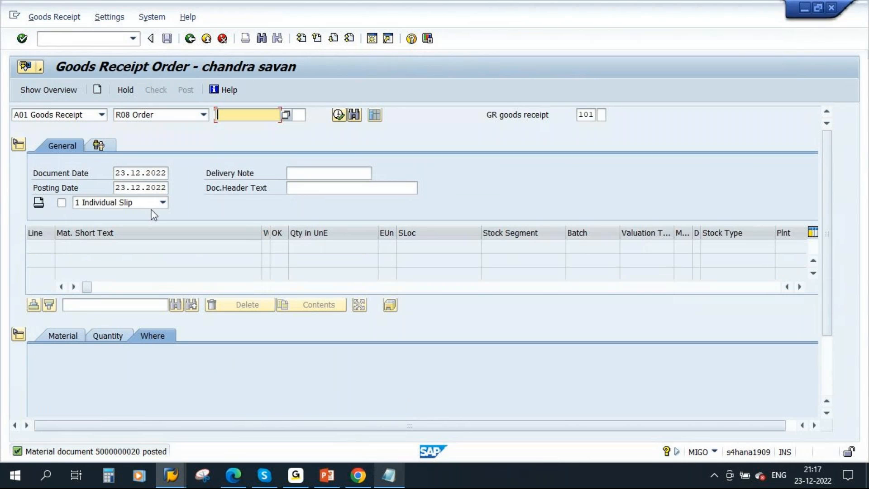
Step: Display the material document just posted for the Pepsi bottle goods receipt
left_click(102, 115)
left_click(67, 151)
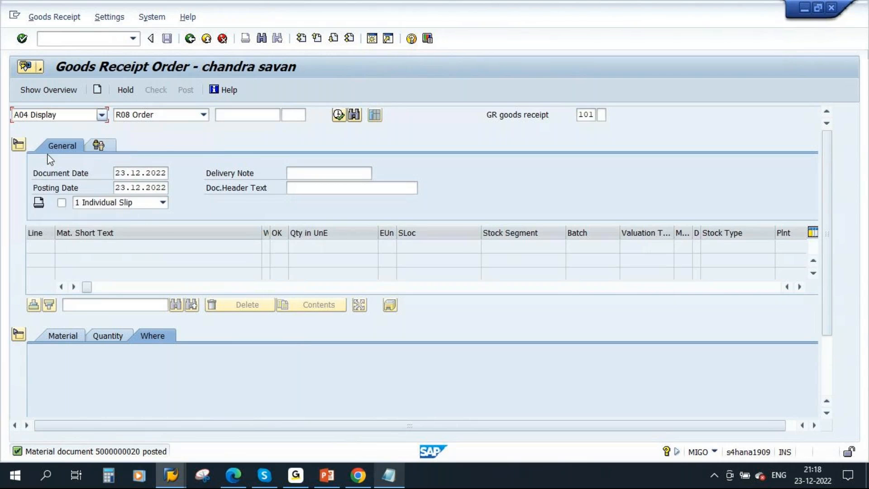
key("Return")
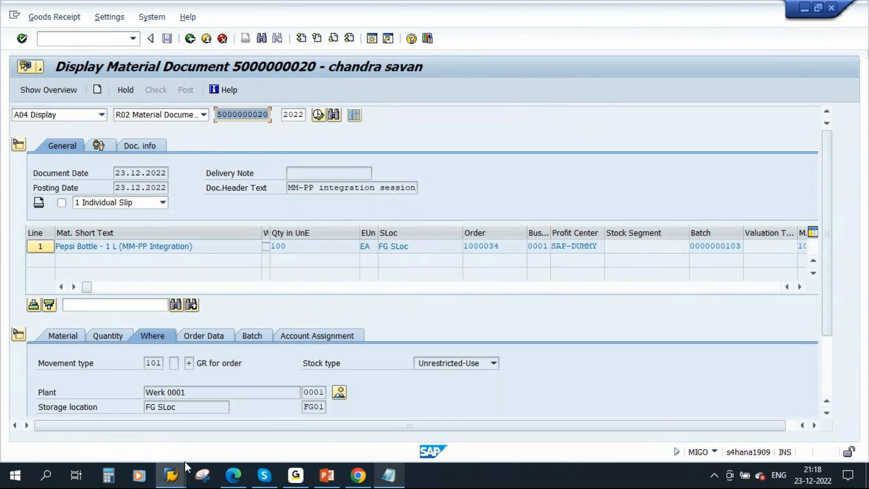
Step: Switch to the production order session, reload the same order and open its documented goods movements
mouse_move(171, 475)
left_click(281, 396)
left_click(190, 38)
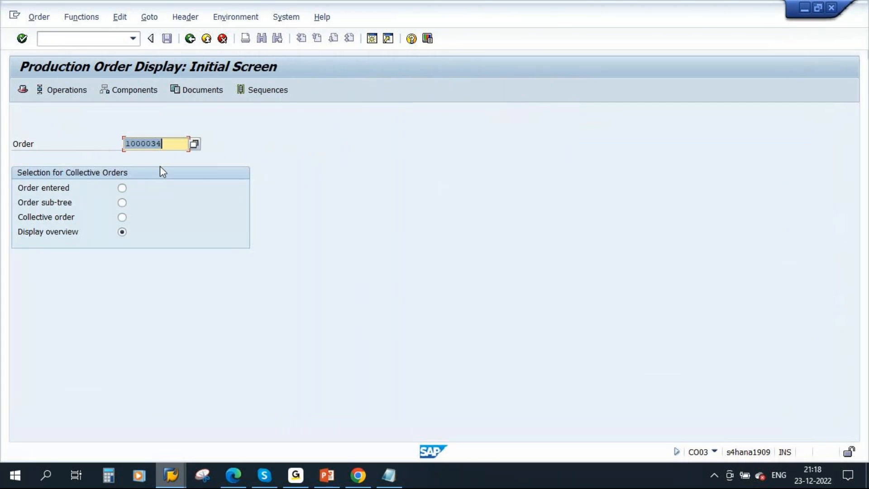
key("Return")
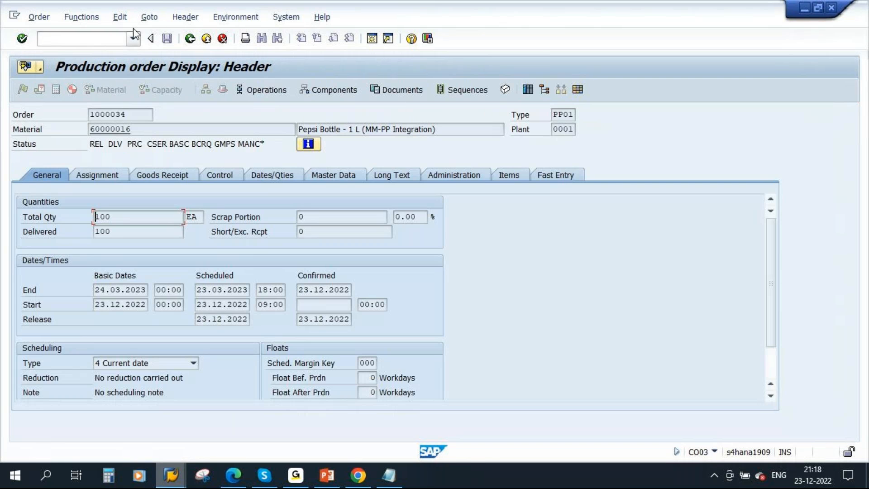
left_click(120, 17)
mouse_move(91, 21)
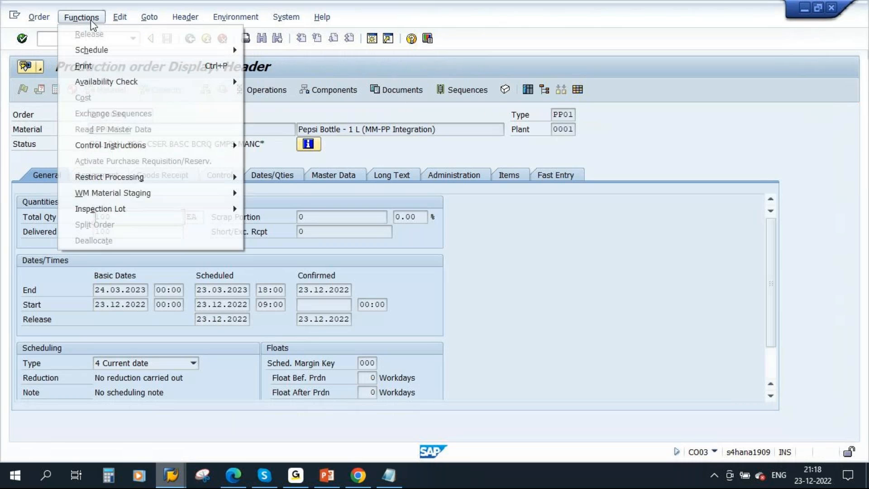
mouse_move(149, 18)
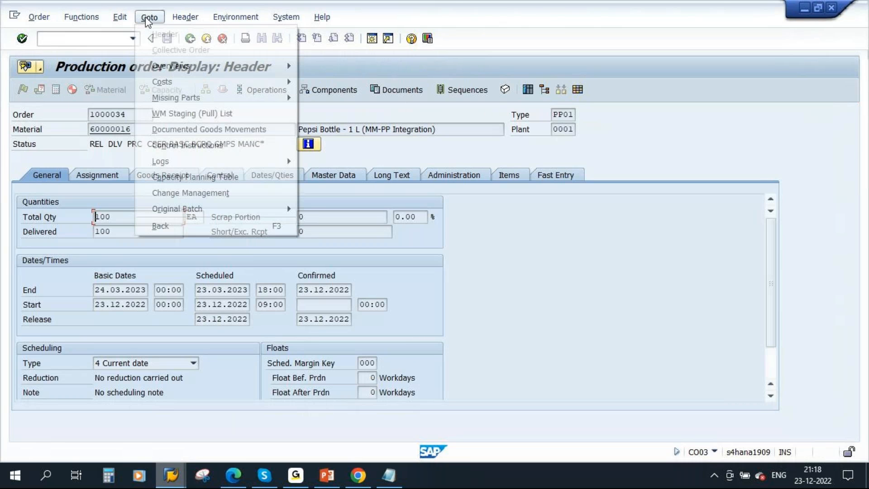
left_click(208, 130)
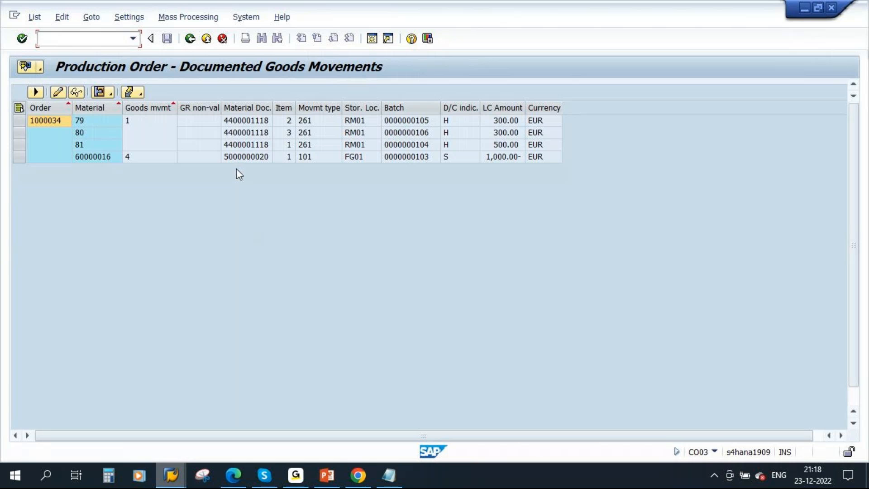
Step: Examine the material documents and movement types 261 and 101 for the components and the finished material
left_click(307, 159)
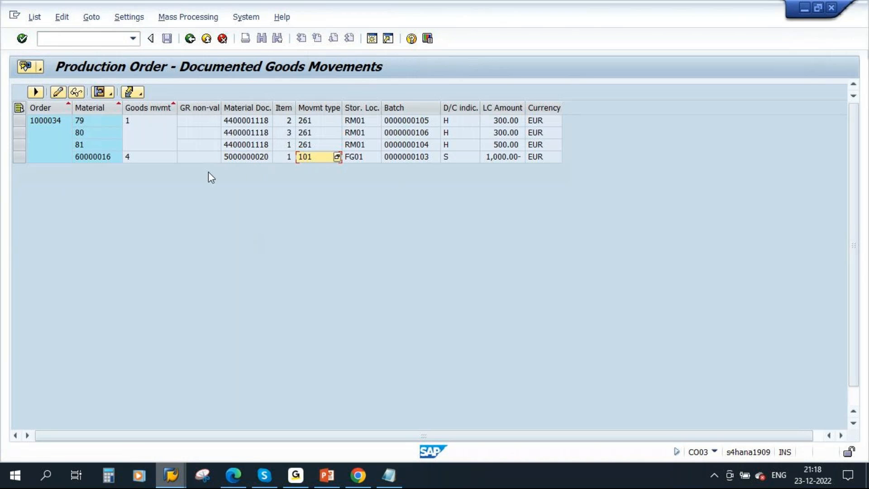
left_click(254, 120)
left_click(252, 143)
left_click(305, 121)
left_click(303, 133)
left_click(307, 145)
left_click(252, 158)
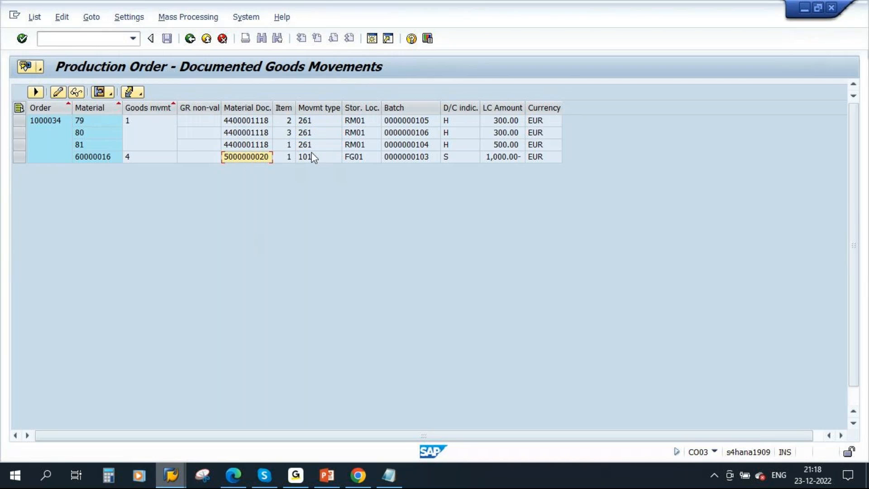
left_click(312, 158)
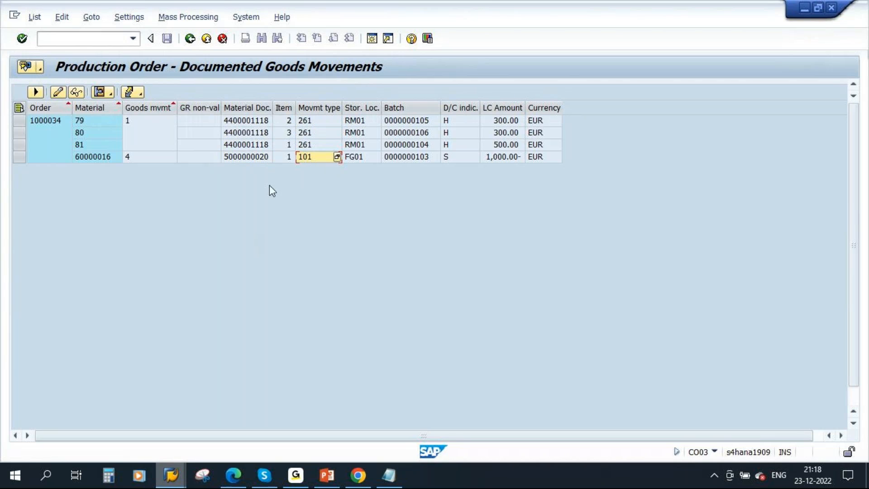
left_click(101, 159)
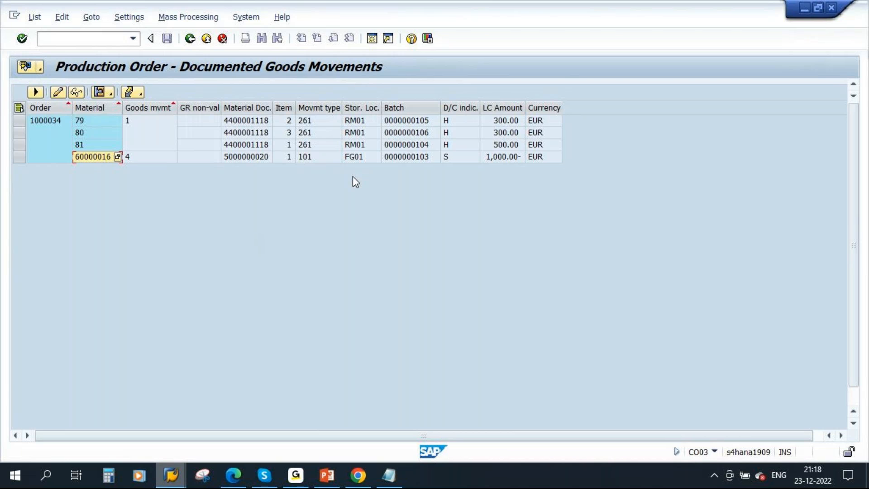
Step: Return to the production order header and look up the reservation number in its assignment data
left_click(190, 40)
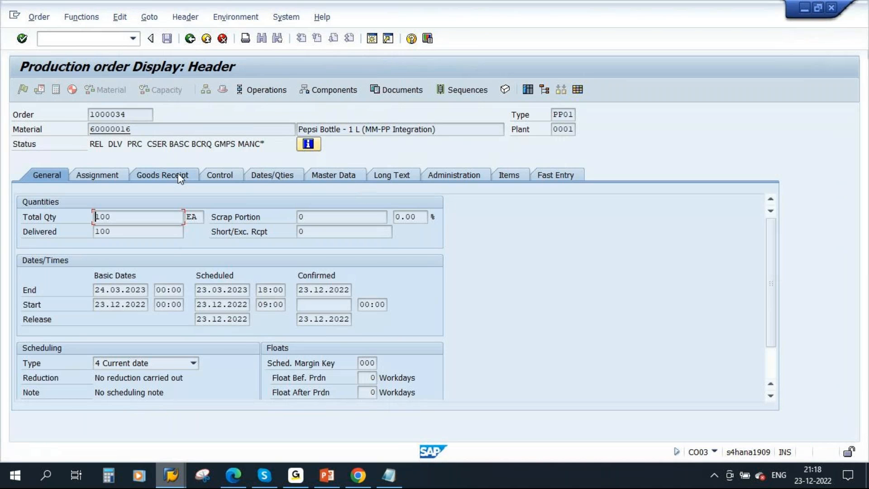
left_click(99, 175)
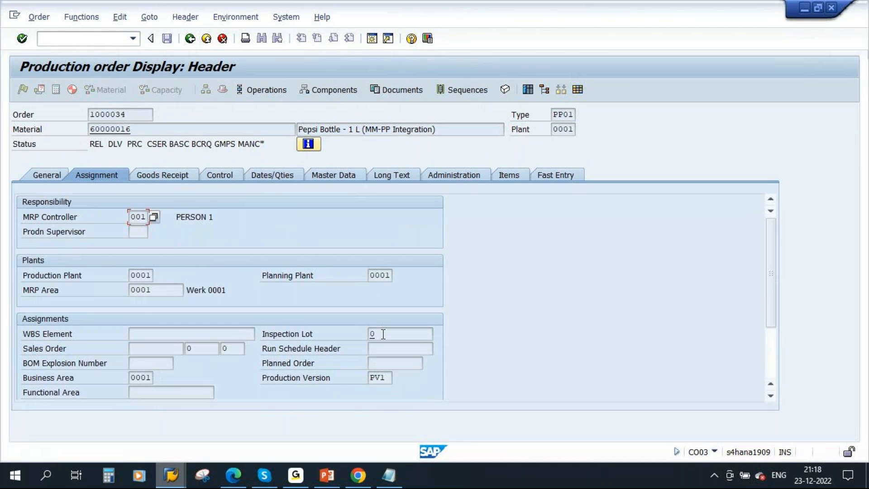
scroll(498, 344, "down", 2)
left_click_drag(390, 349, 368, 348)
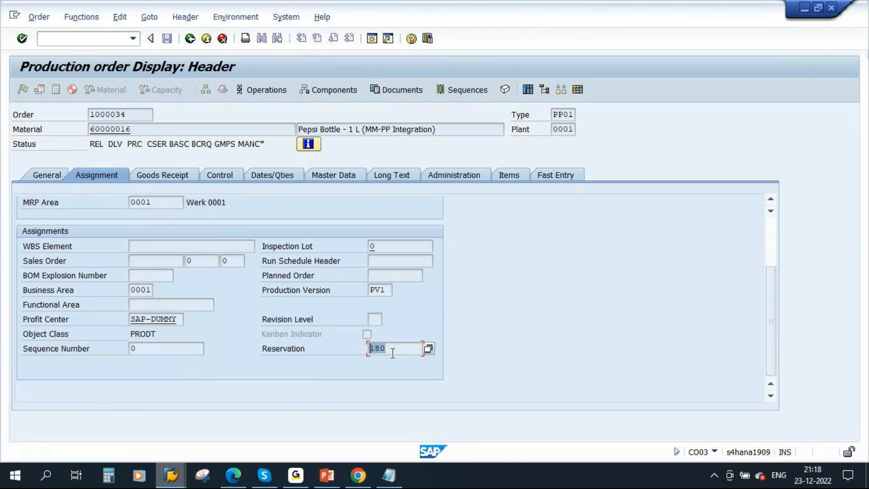
Step: Display reservation 180 with MB23 in a new session and examine the withdrawn quantities of its three components
left_click(372, 39)
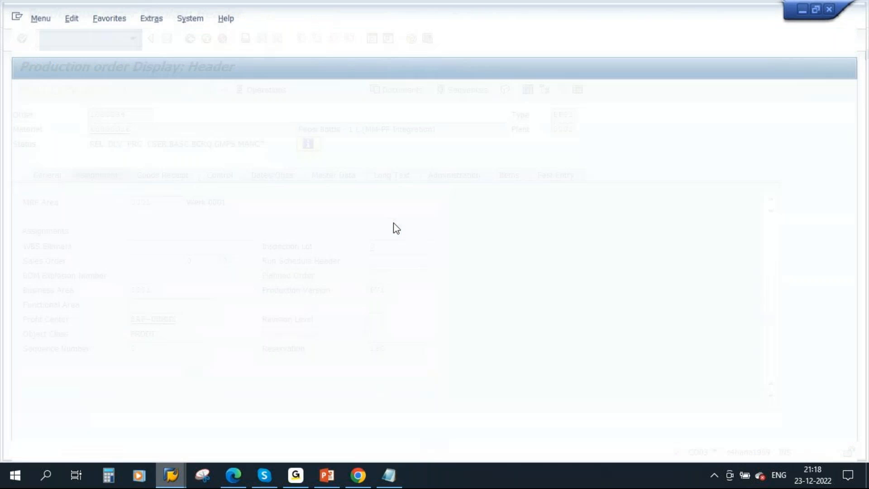
type("mb23")
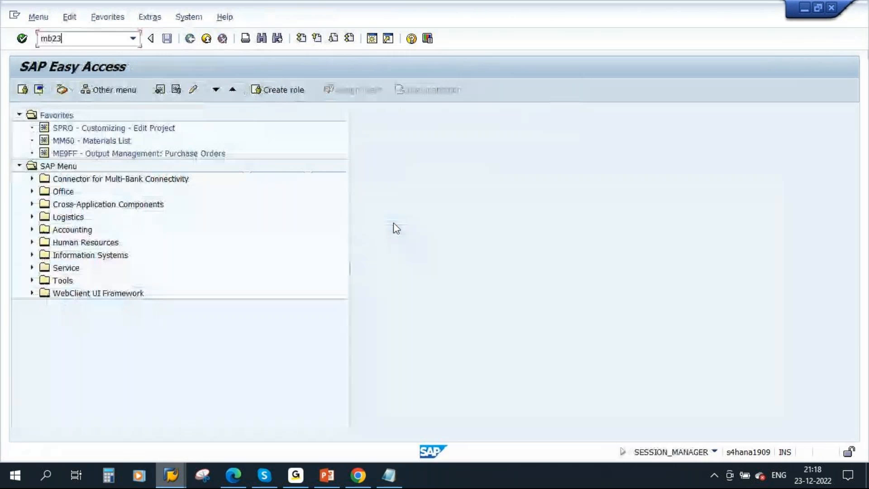
key("Return")
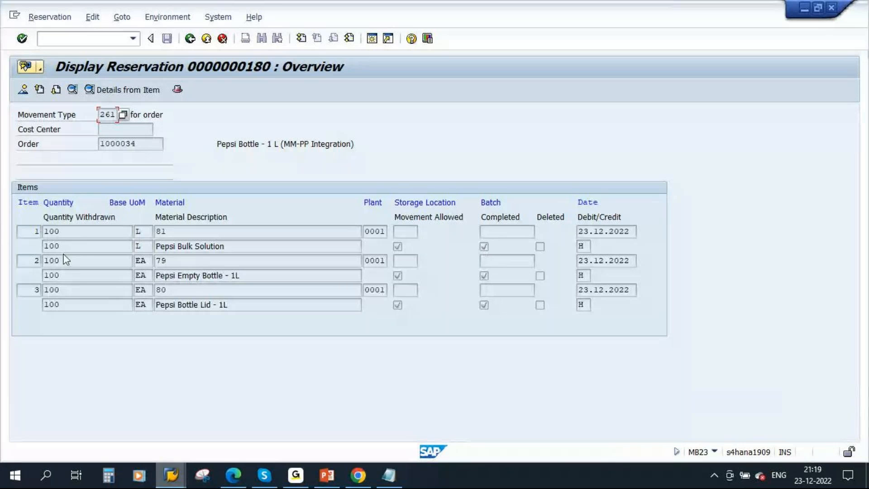
left_click_drag(61, 248, 23, 273)
left_click_drag(62, 276, 36, 306)
left_click_drag(62, 247, 37, 249)
left_click_drag(62, 304, 36, 305)
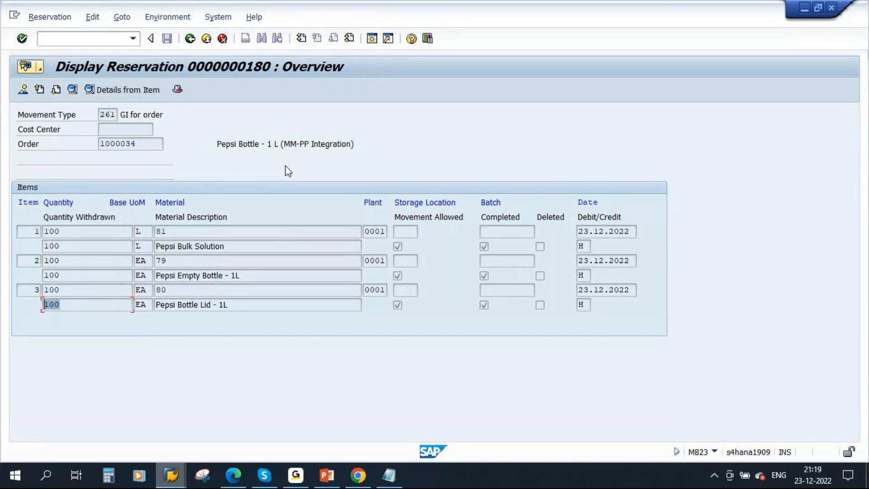
Step: Go back to the production order display's initial screen and review the MM-PP integration points listed in Notepad
mouse_move(172, 480)
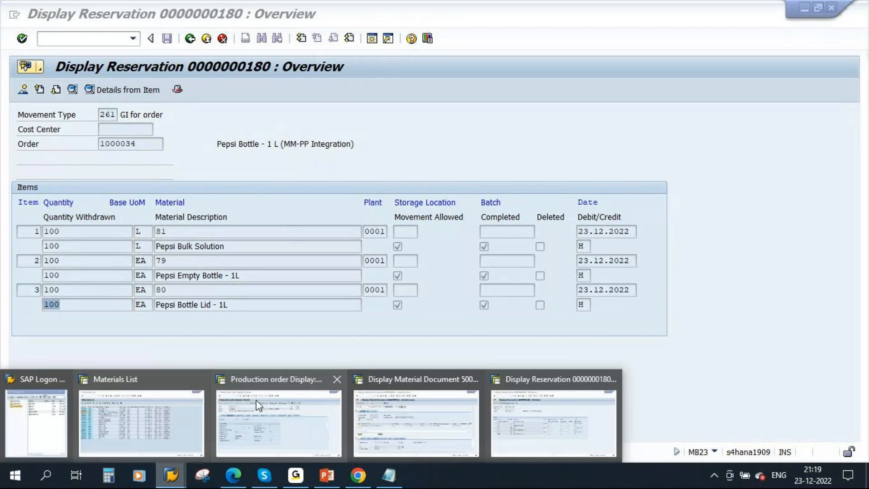
left_click(257, 404)
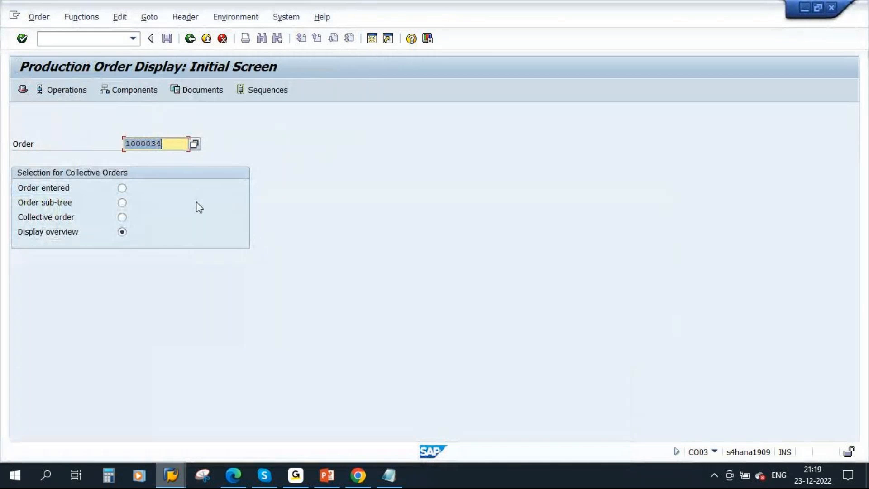
mouse_move(392, 485)
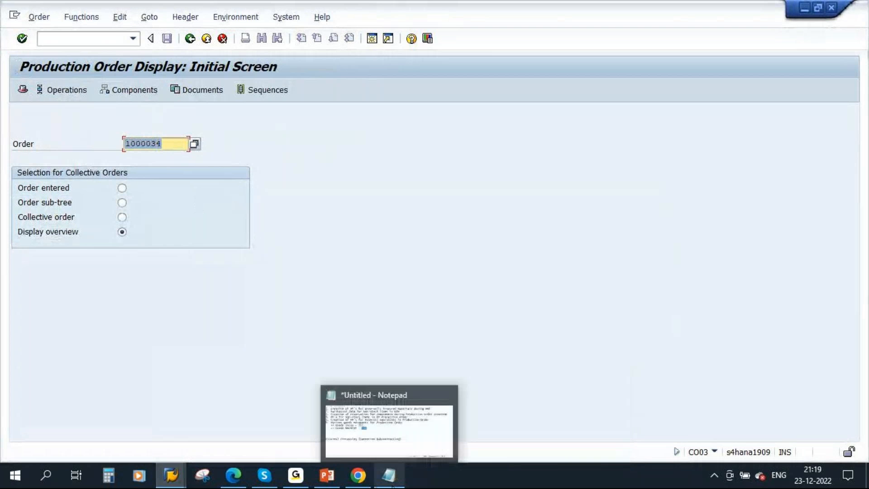
left_click(392, 485)
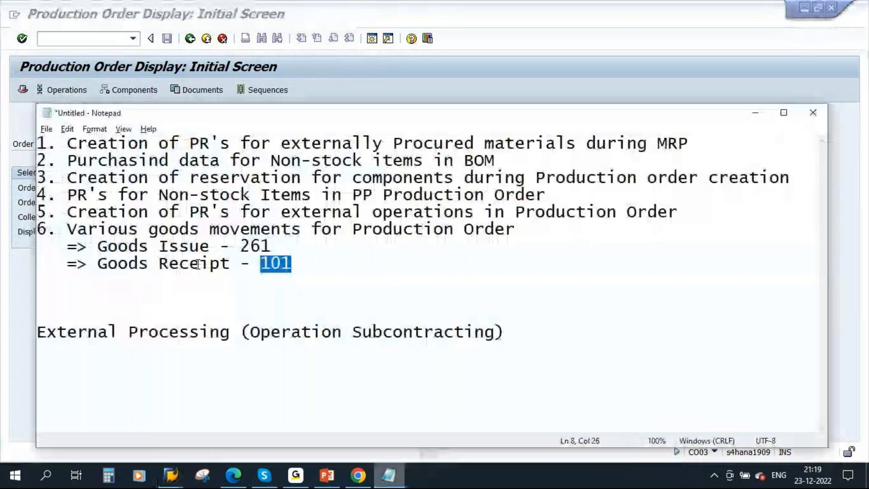
left_click(365, 265)
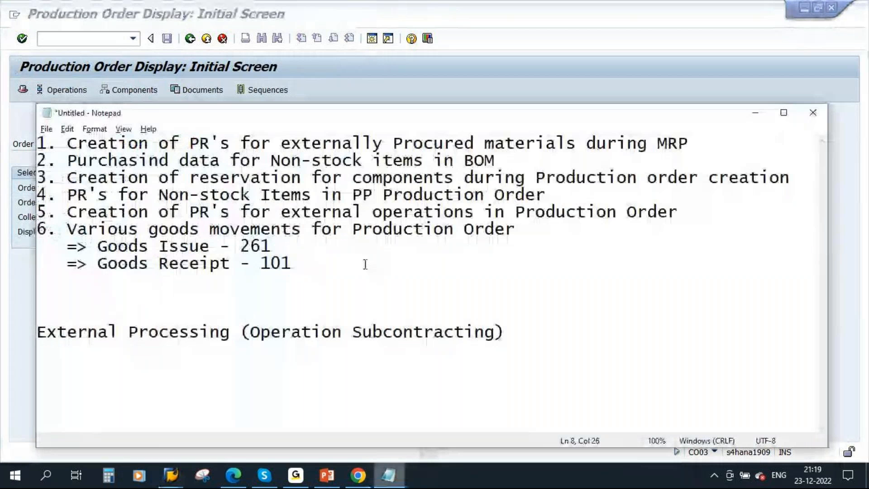
Step: Switch to the PowerPoint presentation and show the closing Thank You slide
left_click(327, 476)
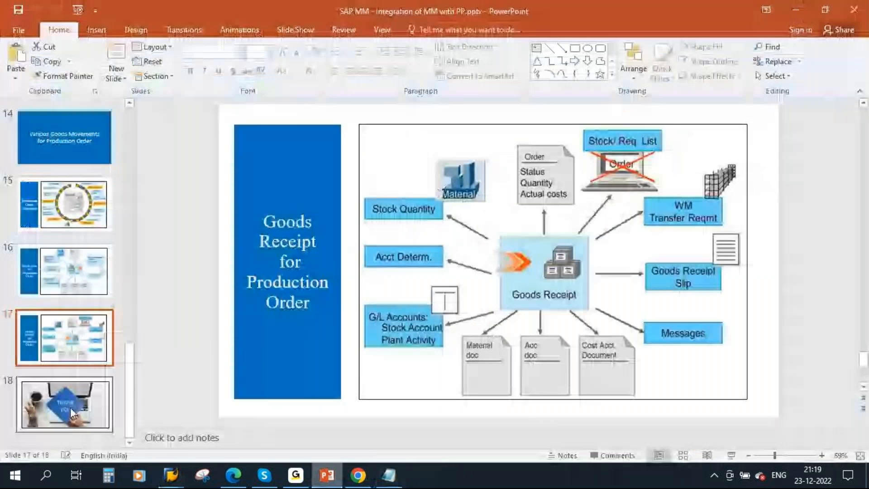
left_click(72, 411)
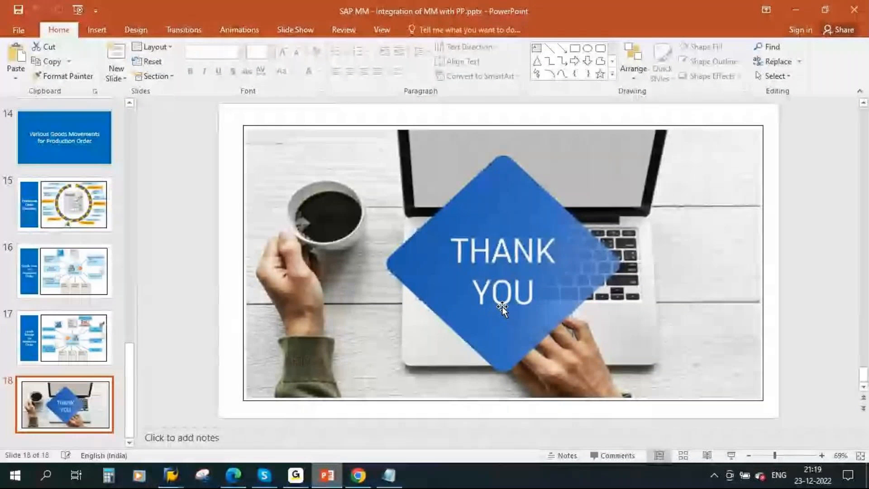